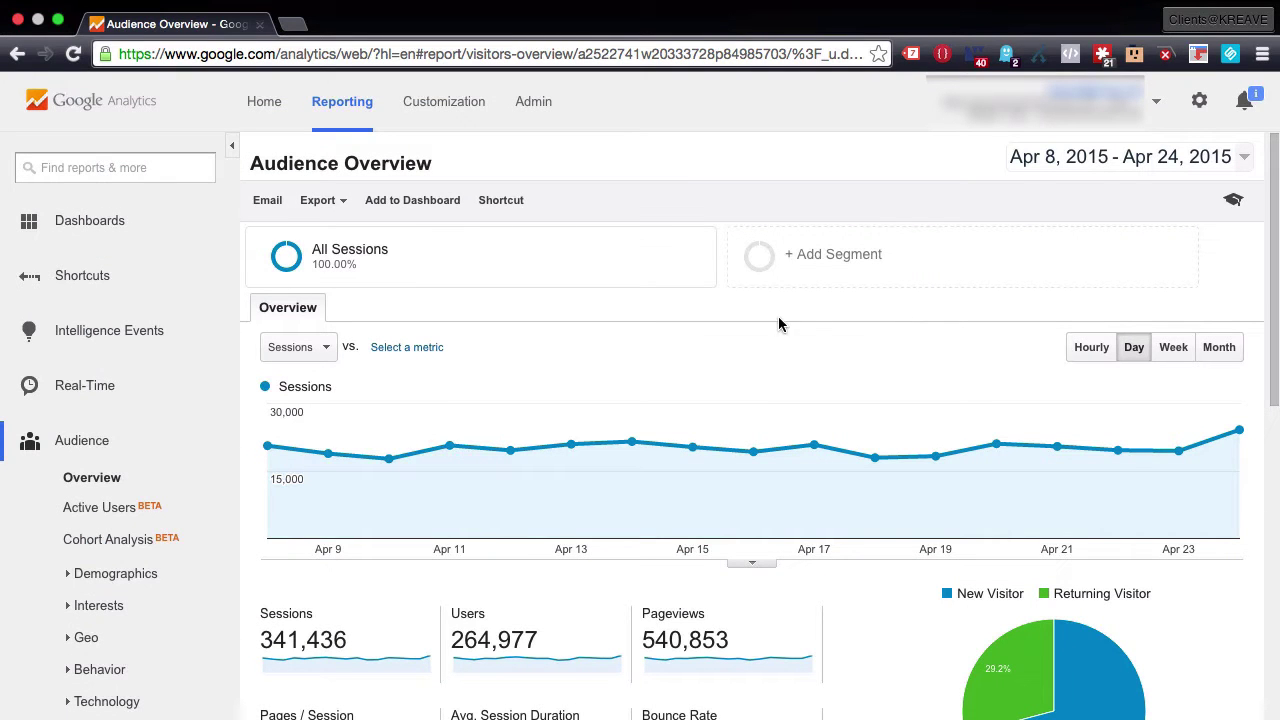
Examine sessions by device category in the Audience section's Mobile Overview report
scroll(150, 485, down, 2)
scroll(147, 491, down, 2)
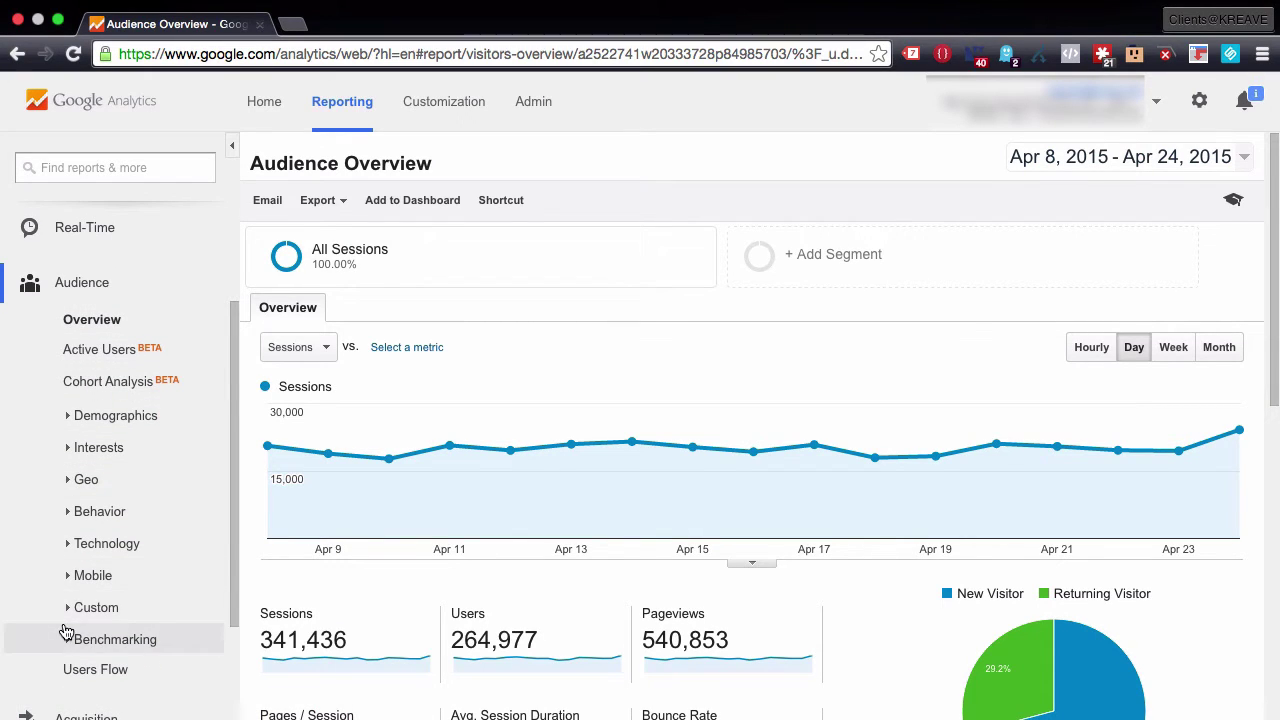
click(72, 577)
click(110, 607)
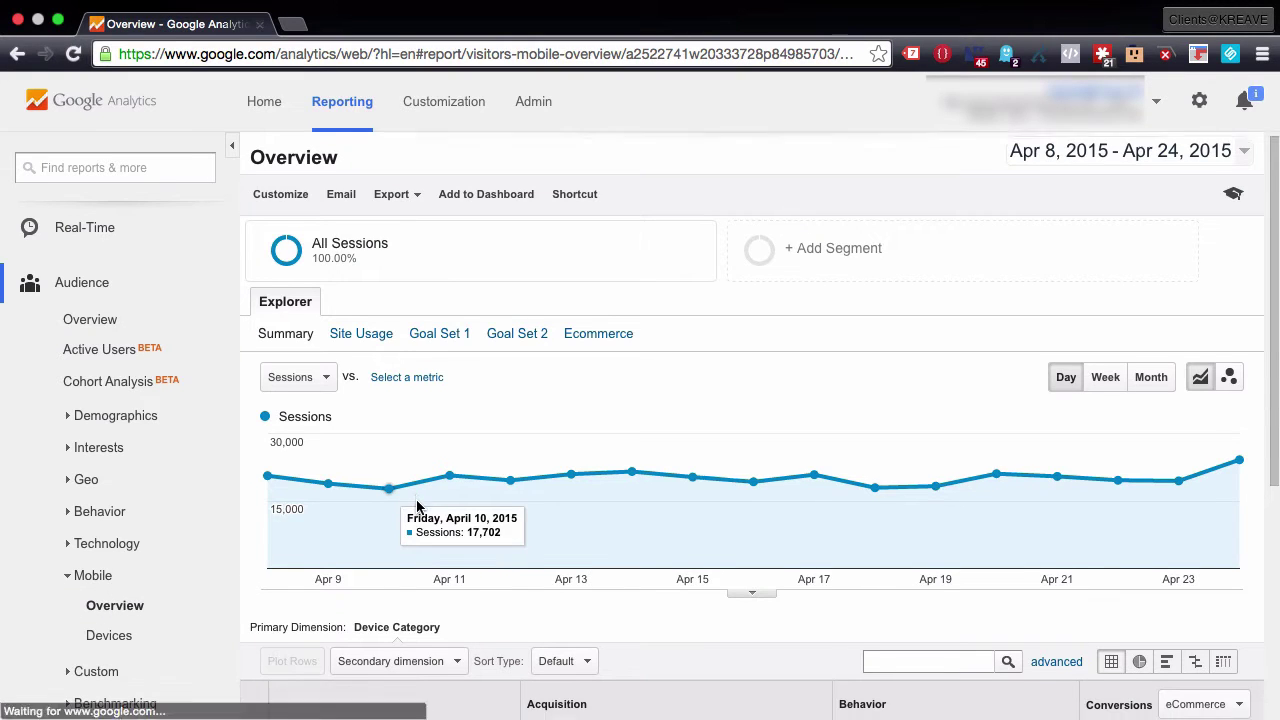
scroll(417, 507, down, 5)
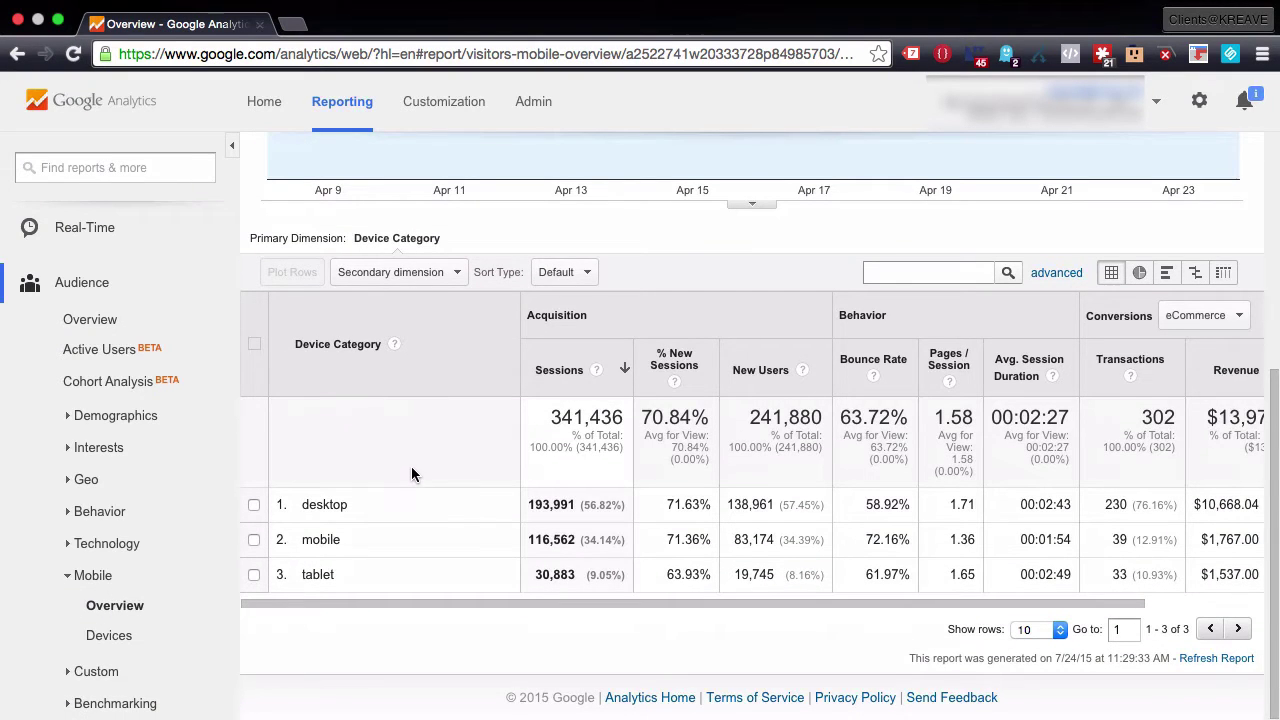
scroll(410, 463, up, 2)
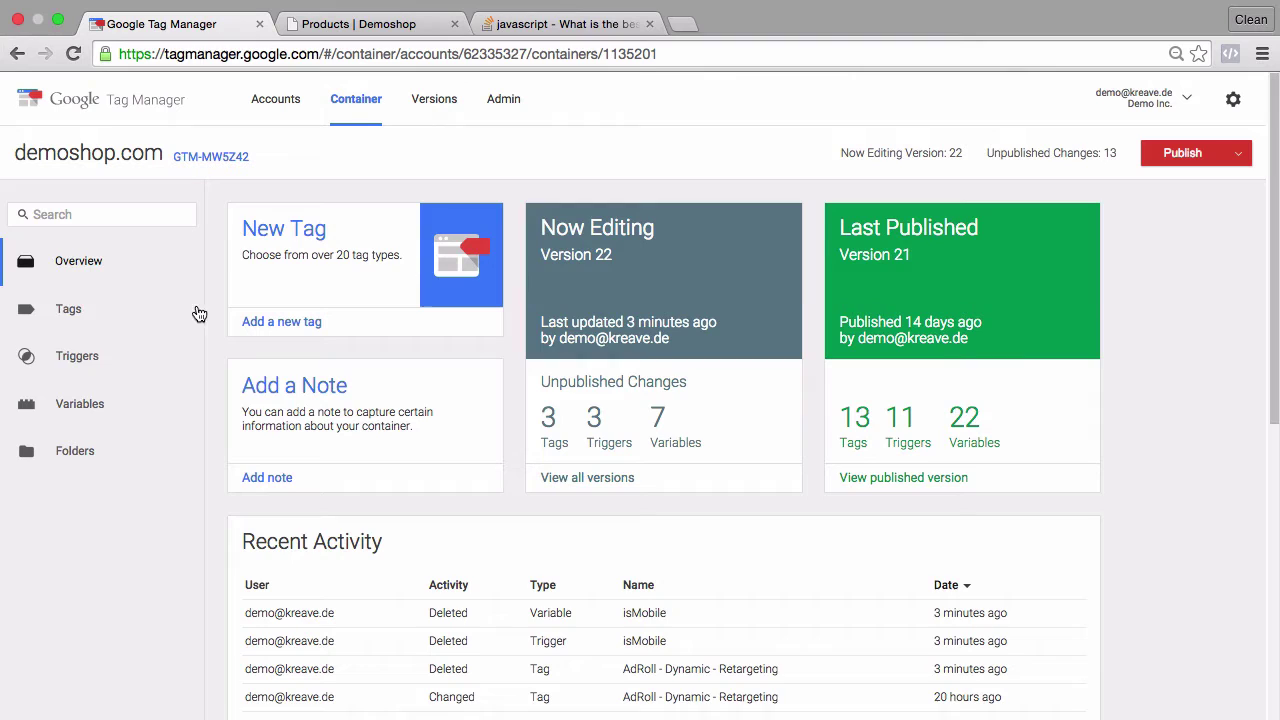
In Google Tag Manager, start a new user-defined variable of type Custom JavaScript in the demoshop.com container
click(90, 405)
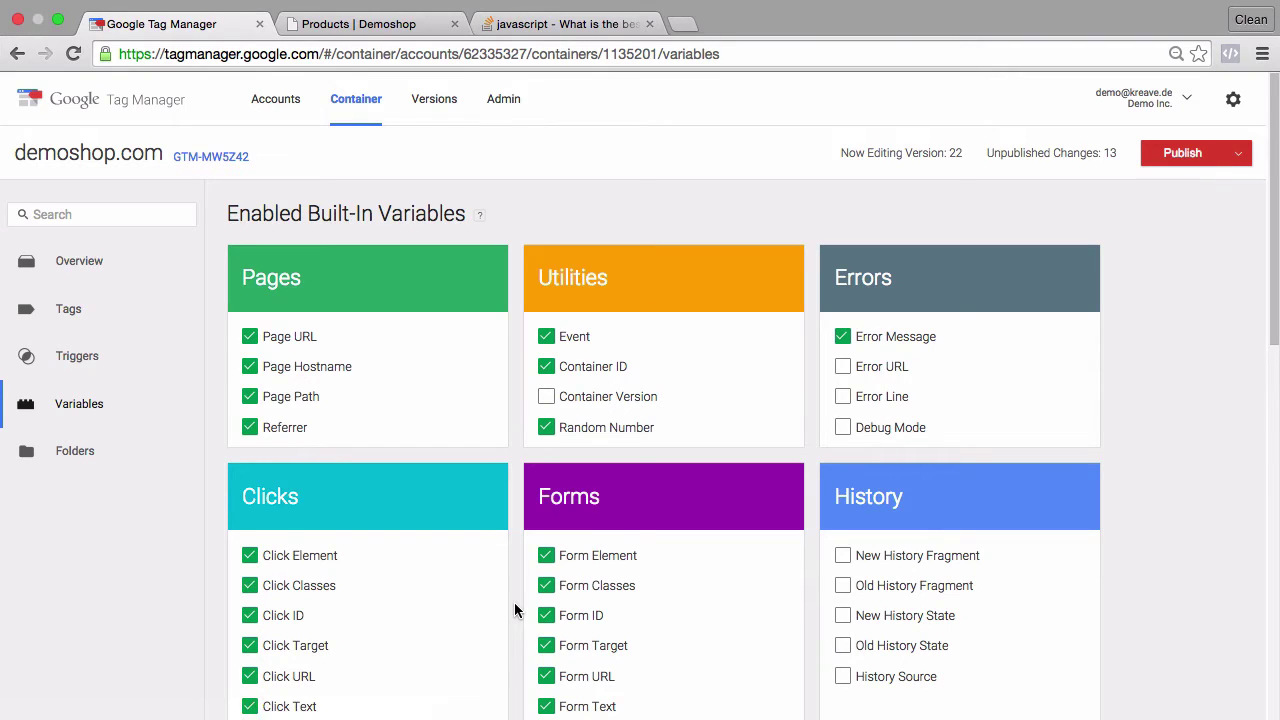
scroll(514, 602, down, 8)
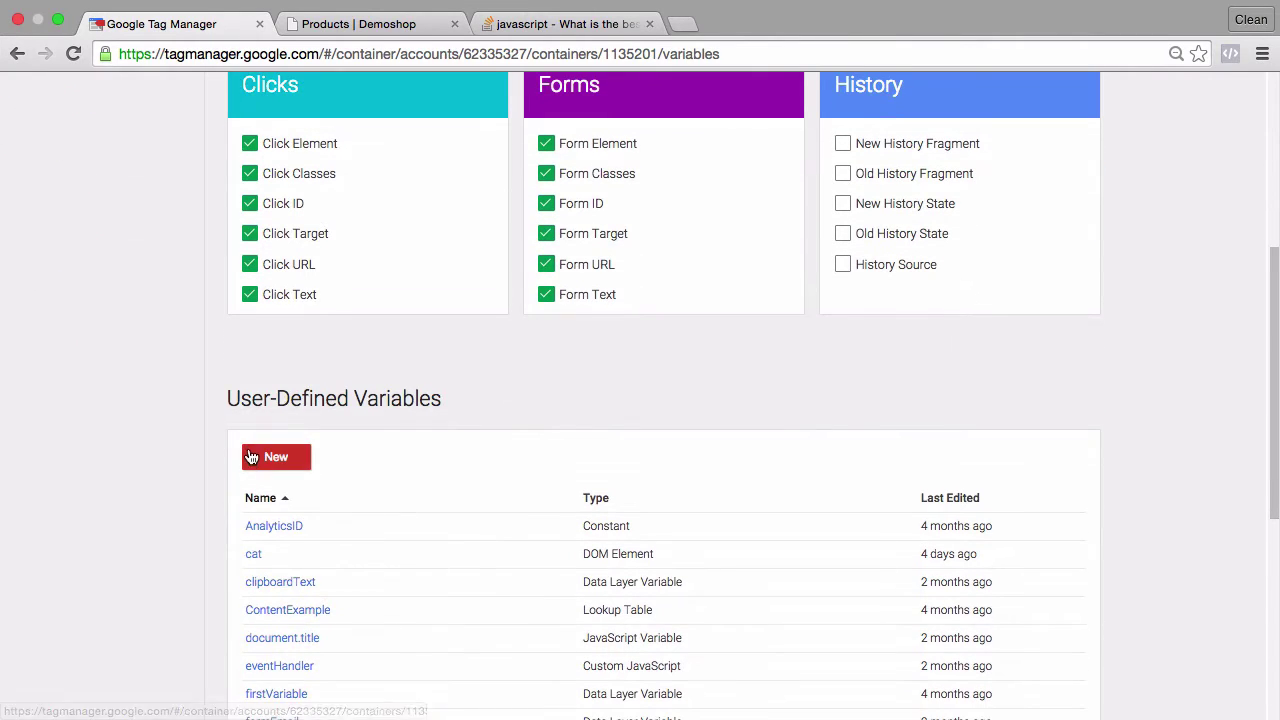
click(251, 457)
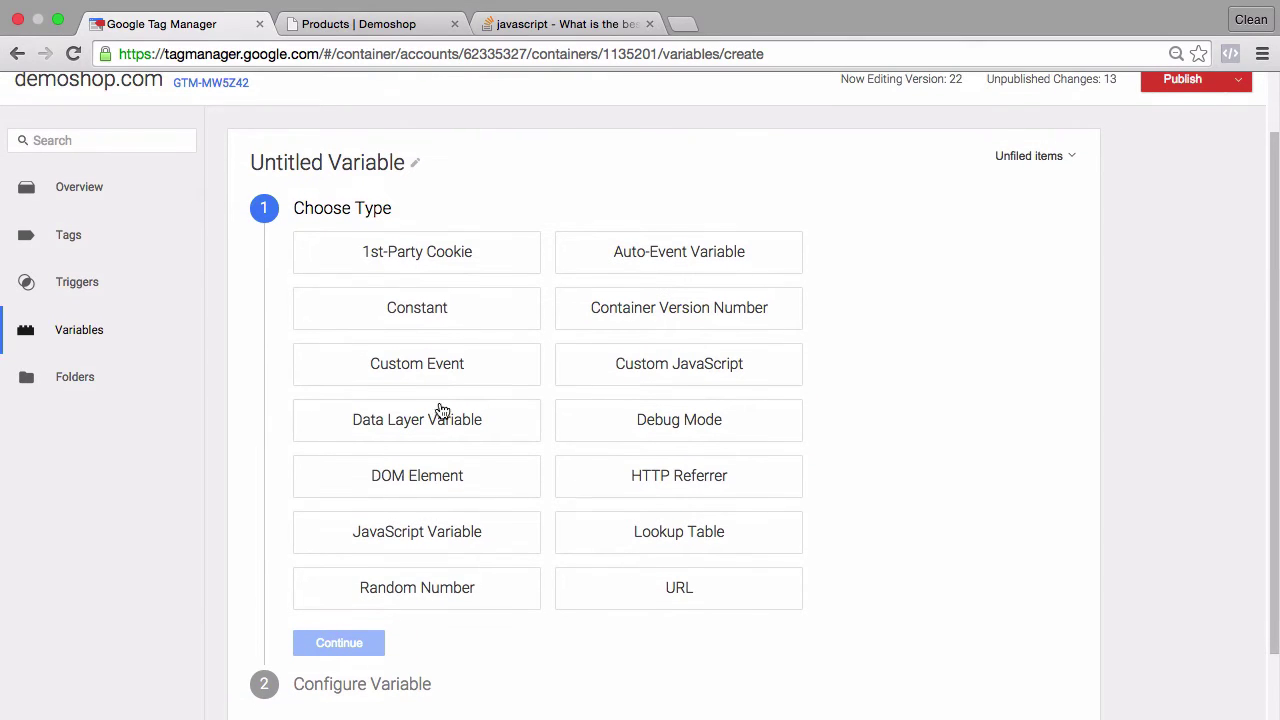
click(695, 370)
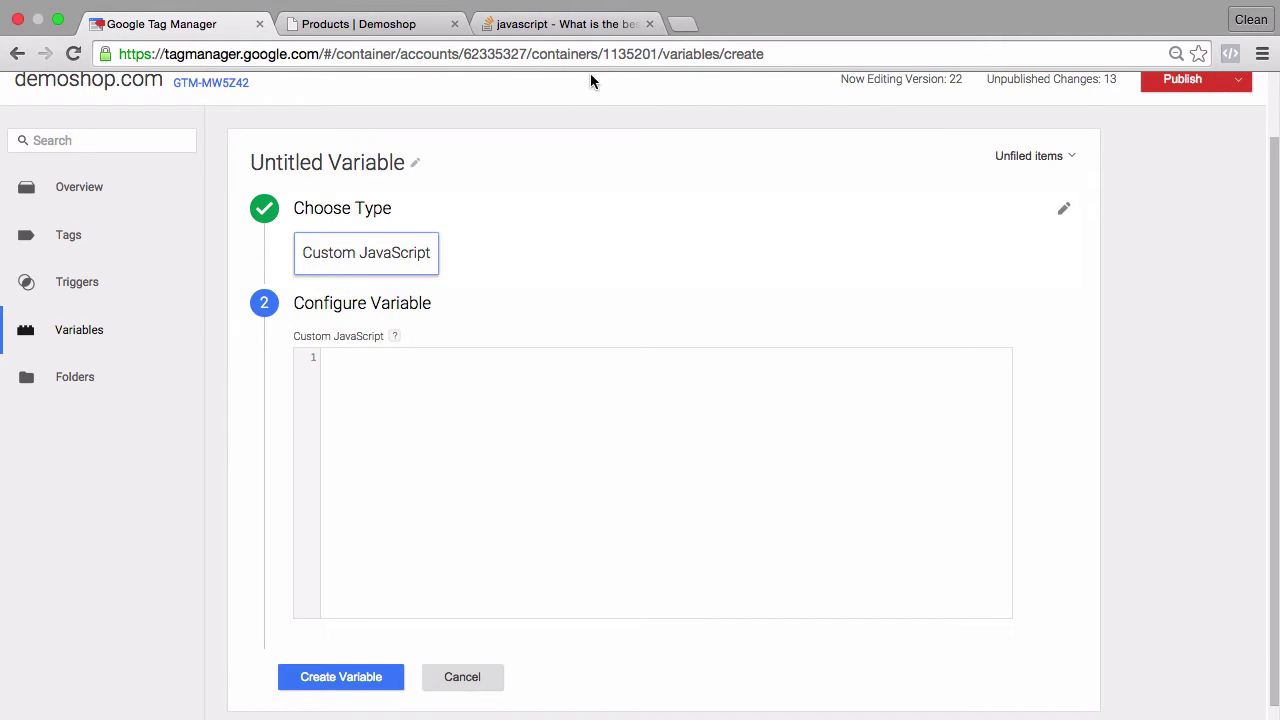
Copy the complete "A more thorough version" isMobile detection snippet from the accepted Stack Overflow answer
click(574, 33)
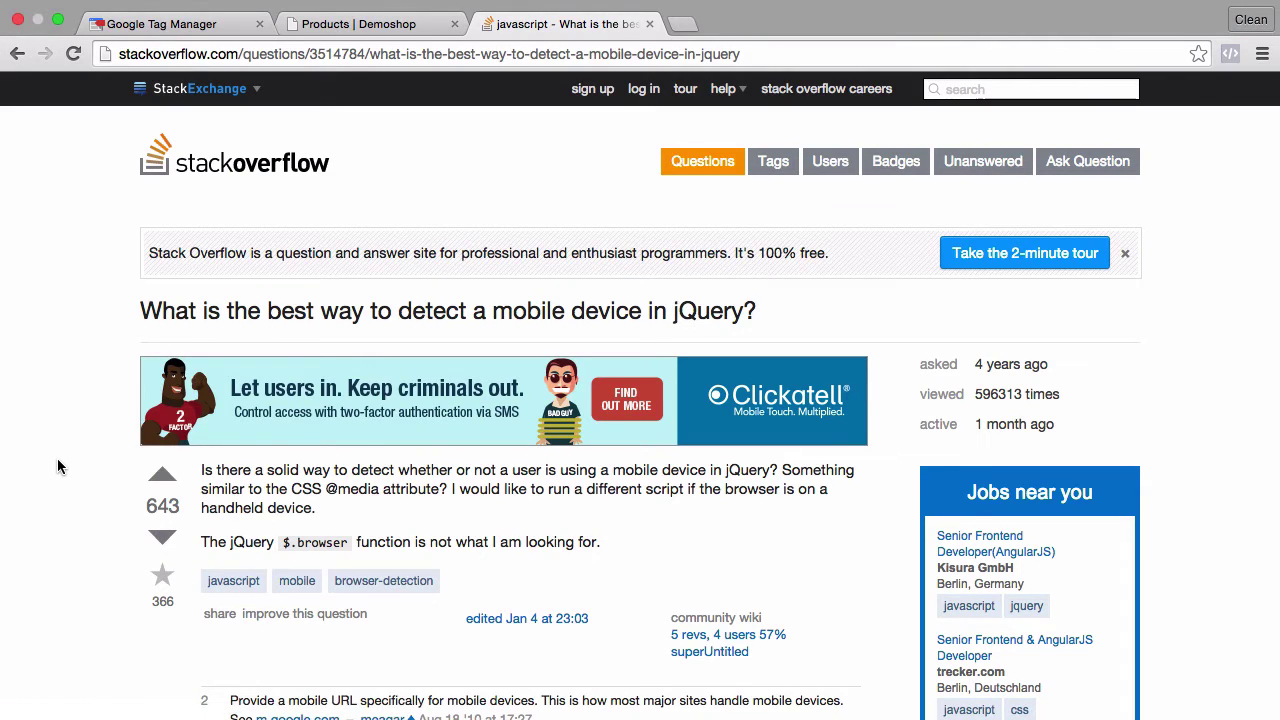
scroll(58, 466, down, 4)
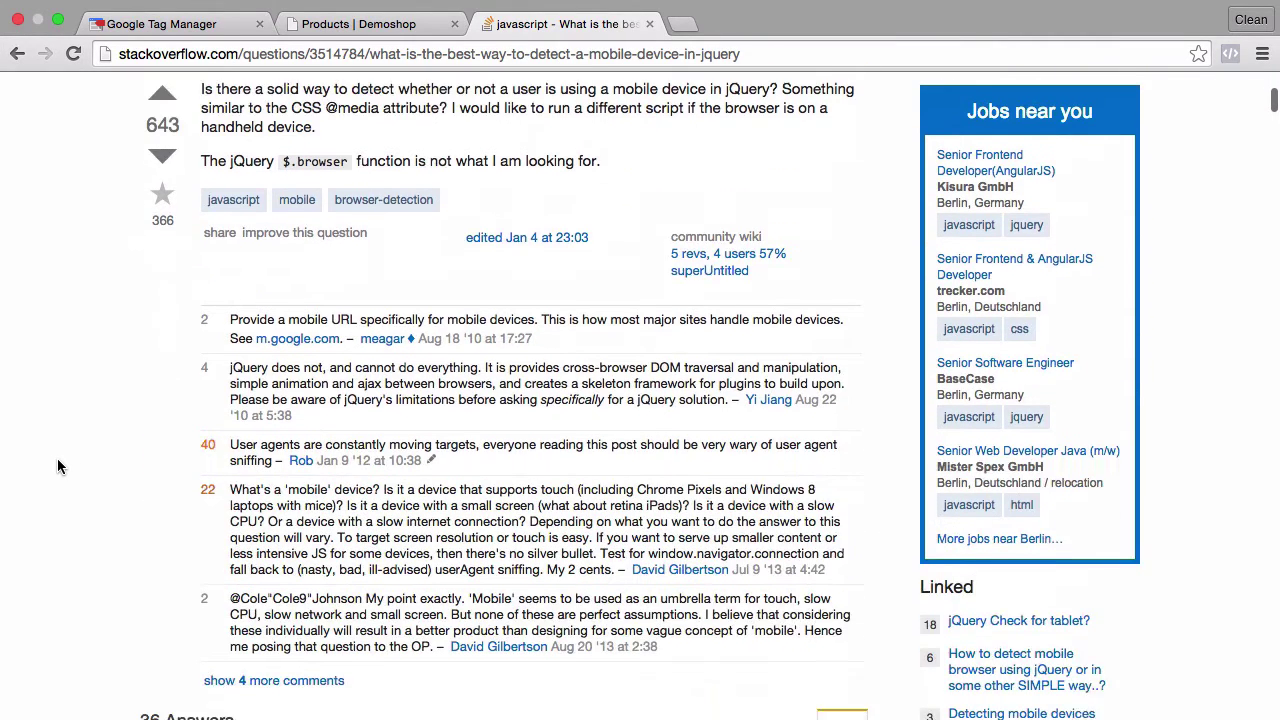
scroll(58, 466, down, 5)
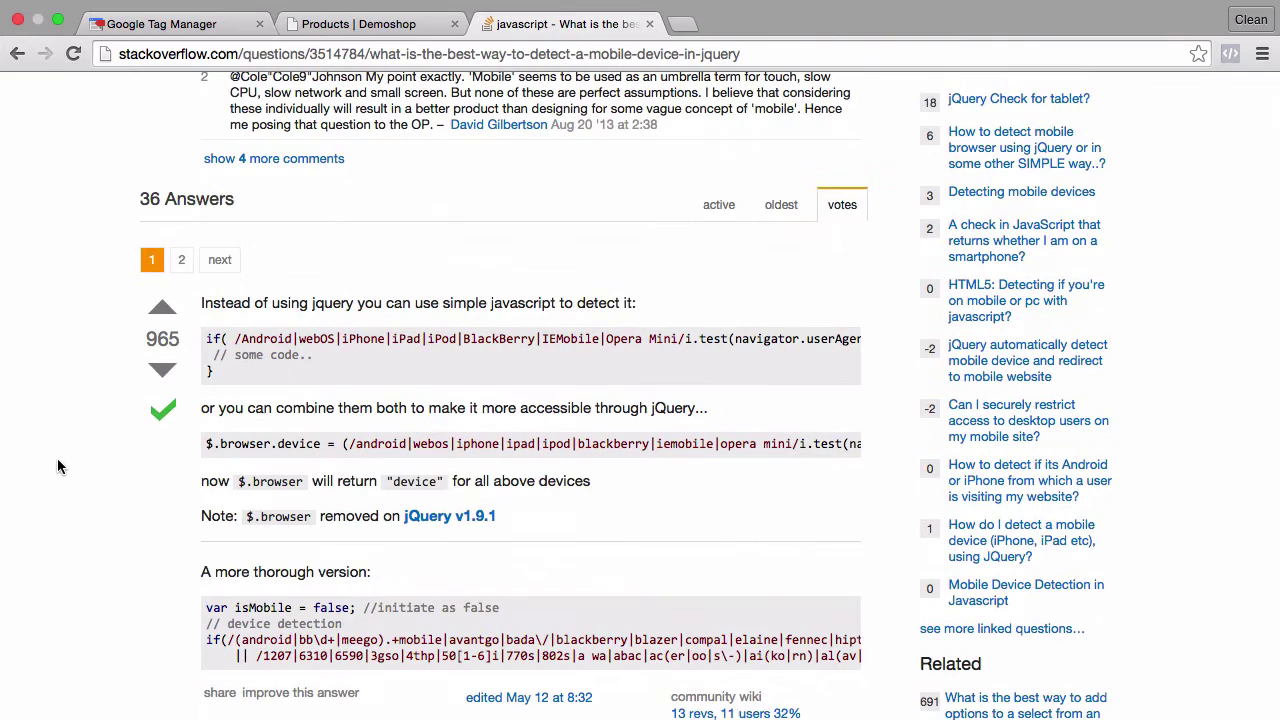
scroll(57, 466, down, 1)
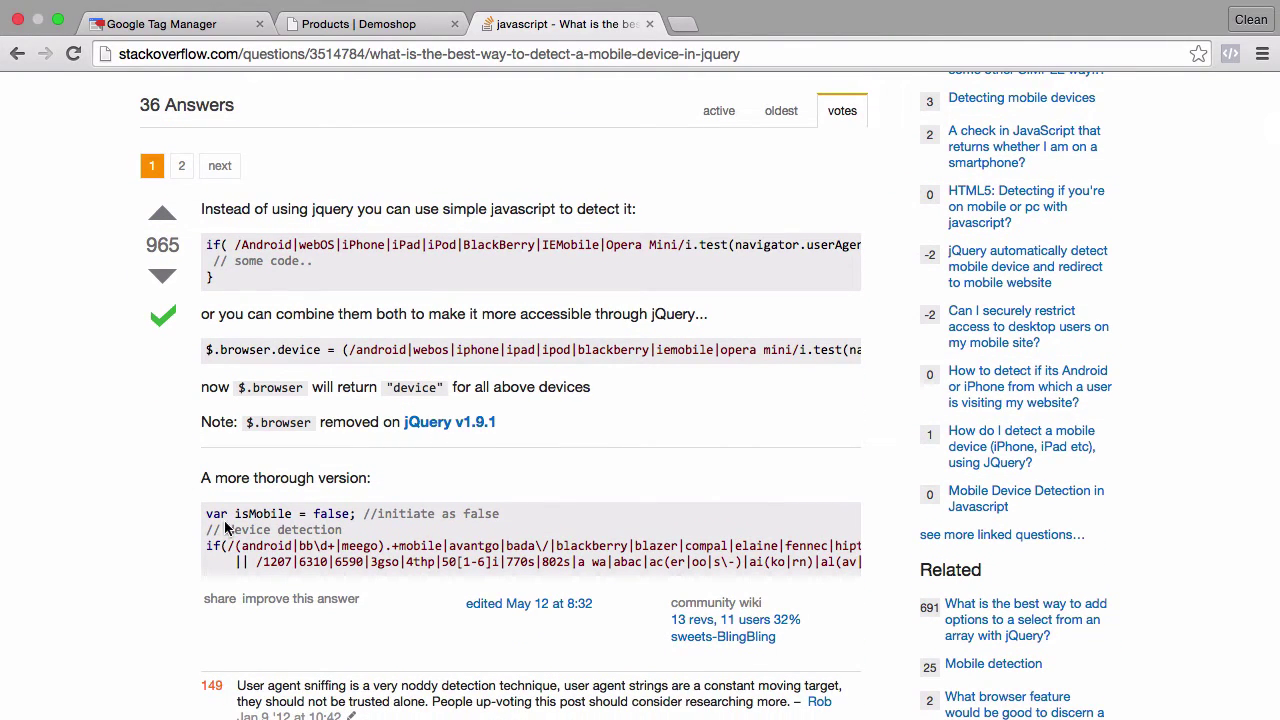
drag(205, 514, 853, 563)
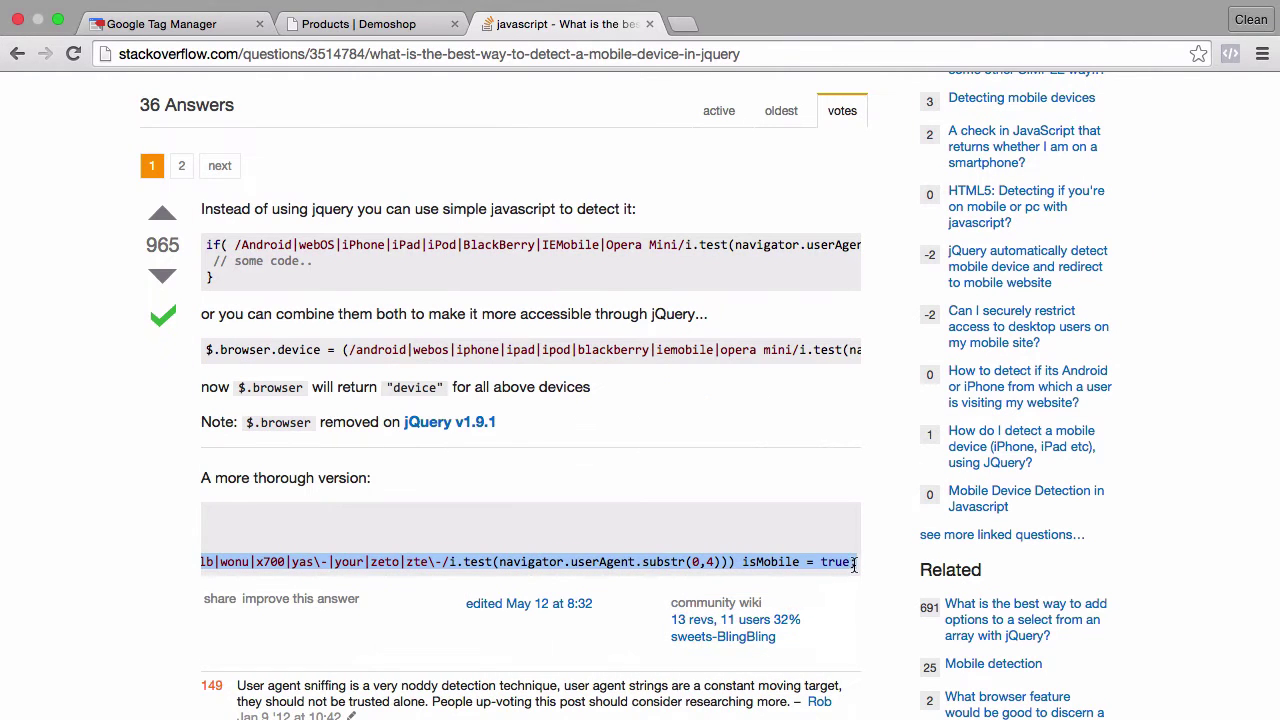
right_click(791, 565)
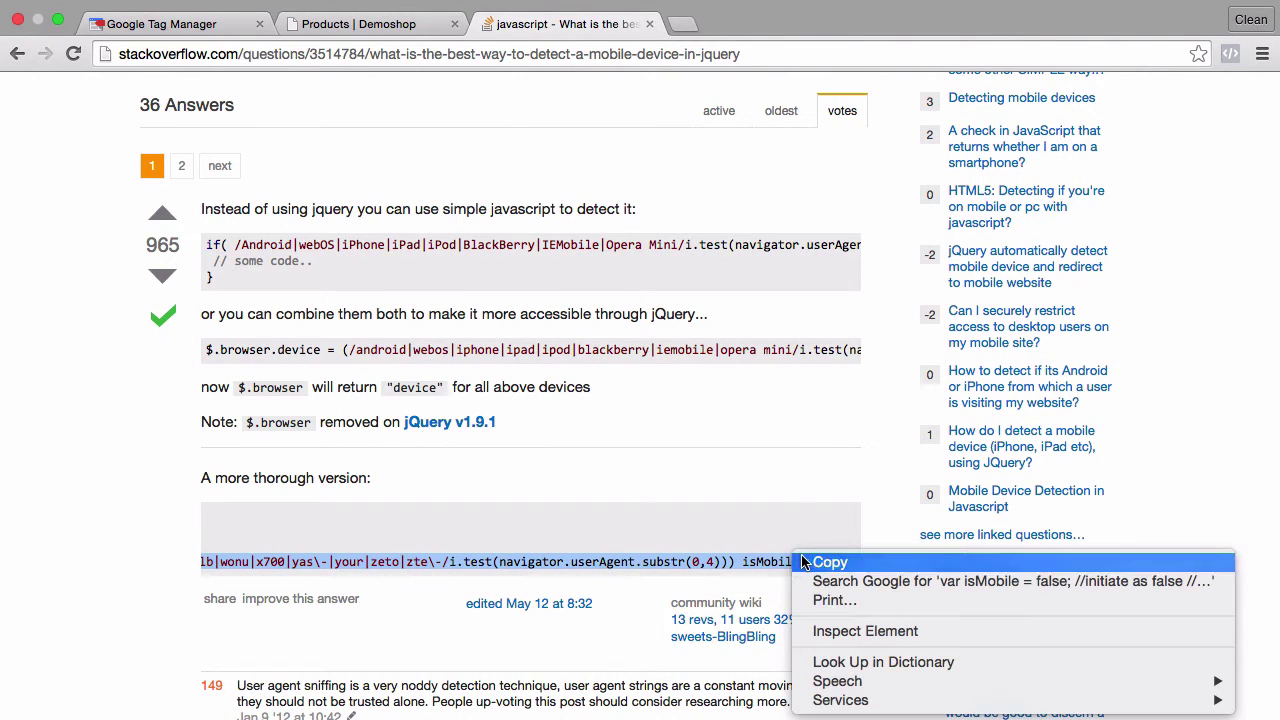
click(820, 560)
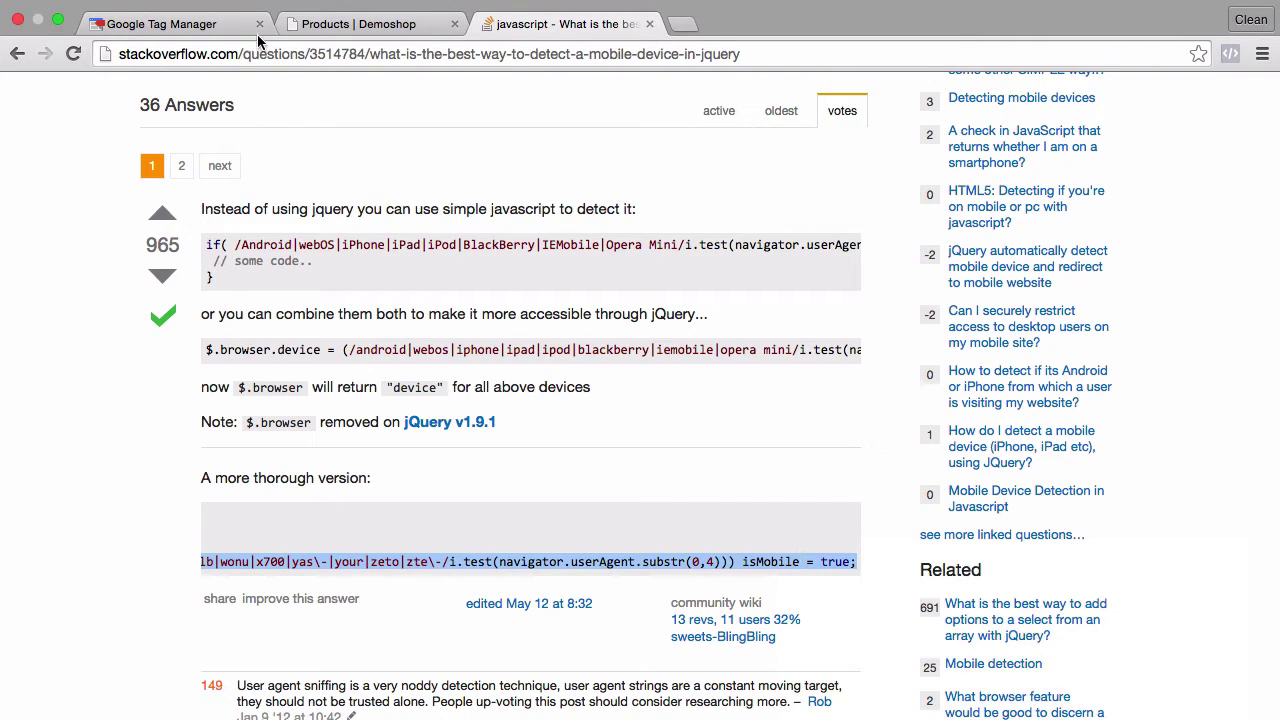
Paste the copied mobile detection snippet into the new Tag Manager variable's Custom JavaScript code
click(335, 24)
click(165, 24)
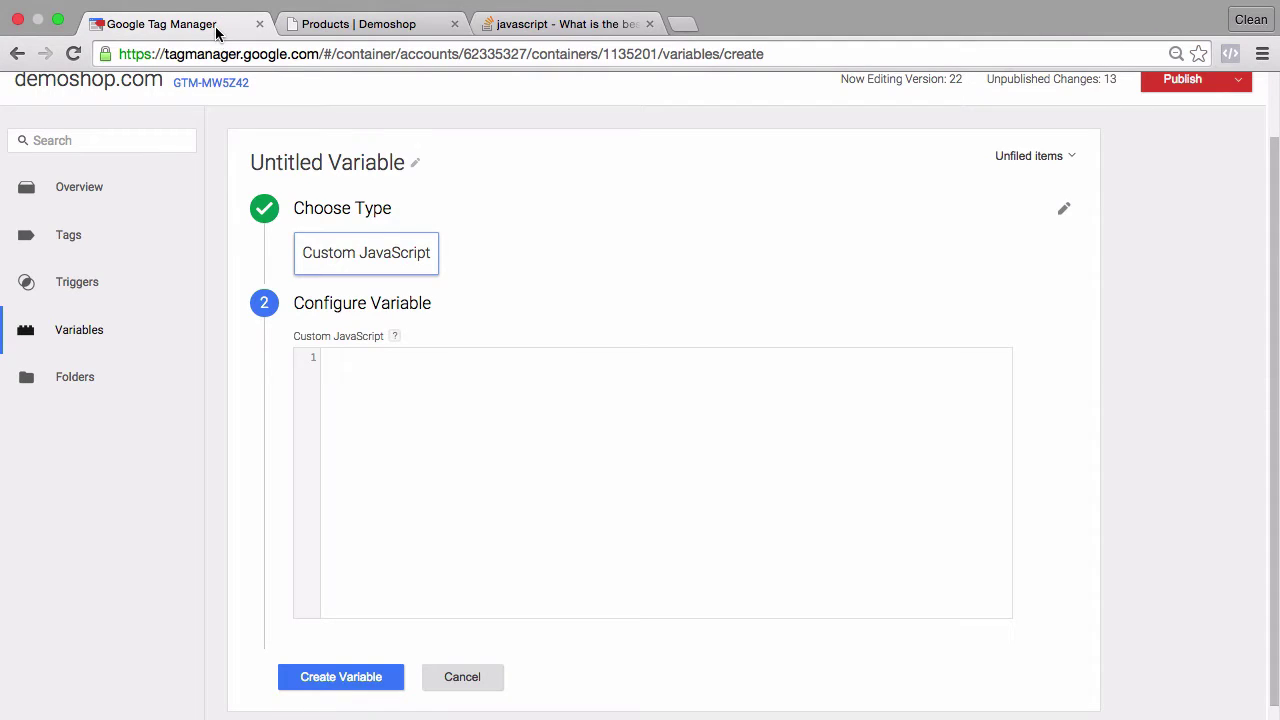
right_click(412, 396)
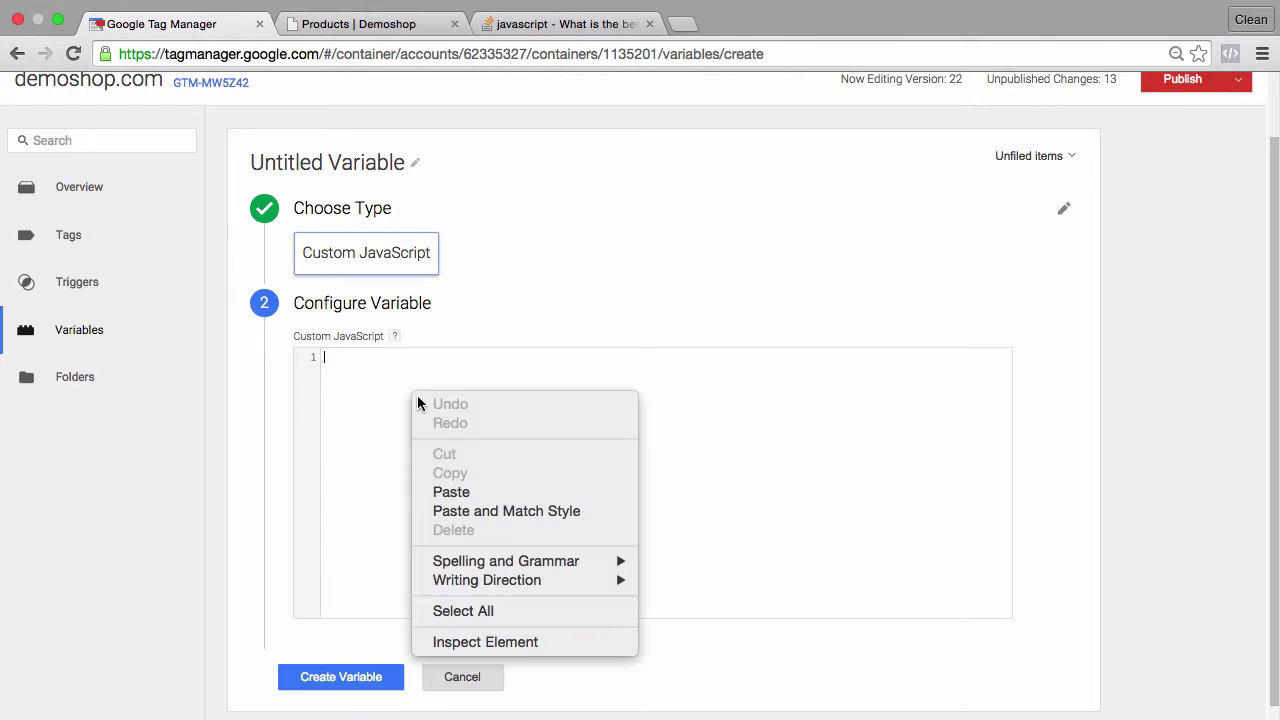
click(450, 492)
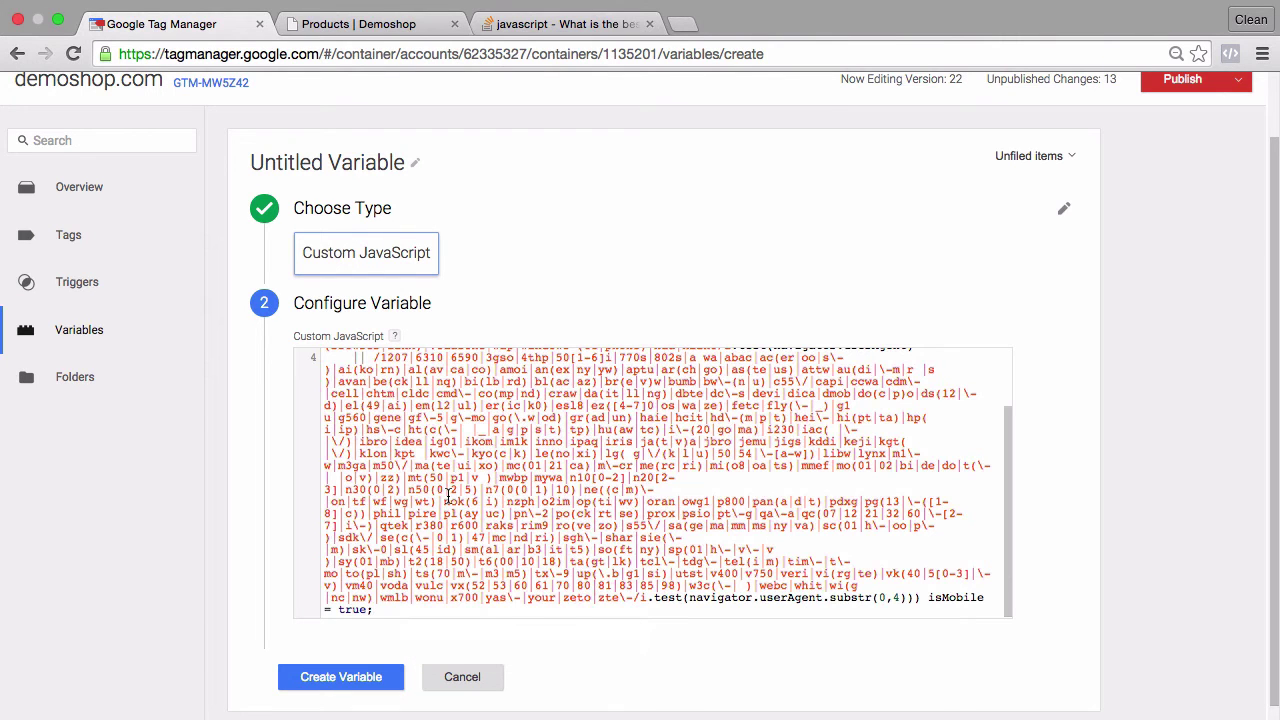
Review the pasted detection code from the isMobile initialisation through the user agent tests to the final assignment
scroll(450, 492, down, 1)
scroll(450, 492, up, 8)
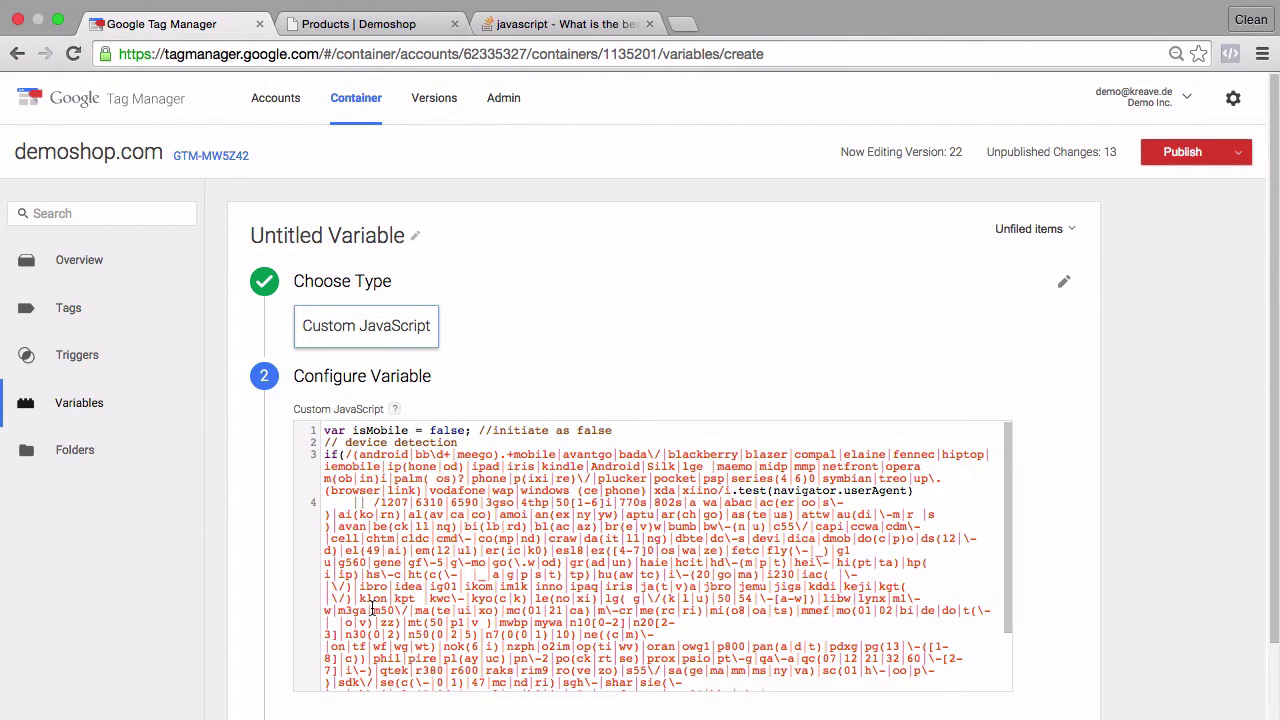
scroll(372, 598, down, 2)
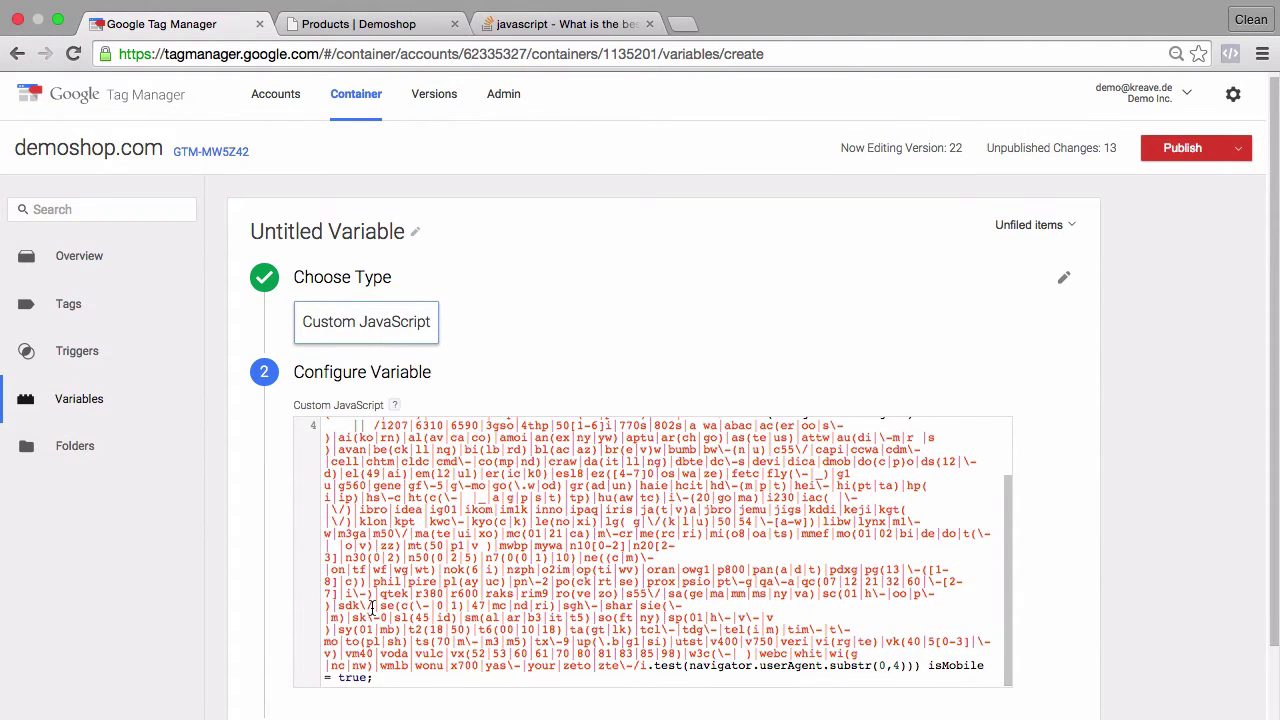
scroll(372, 607, up, 1)
scroll(372, 607, down, 1)
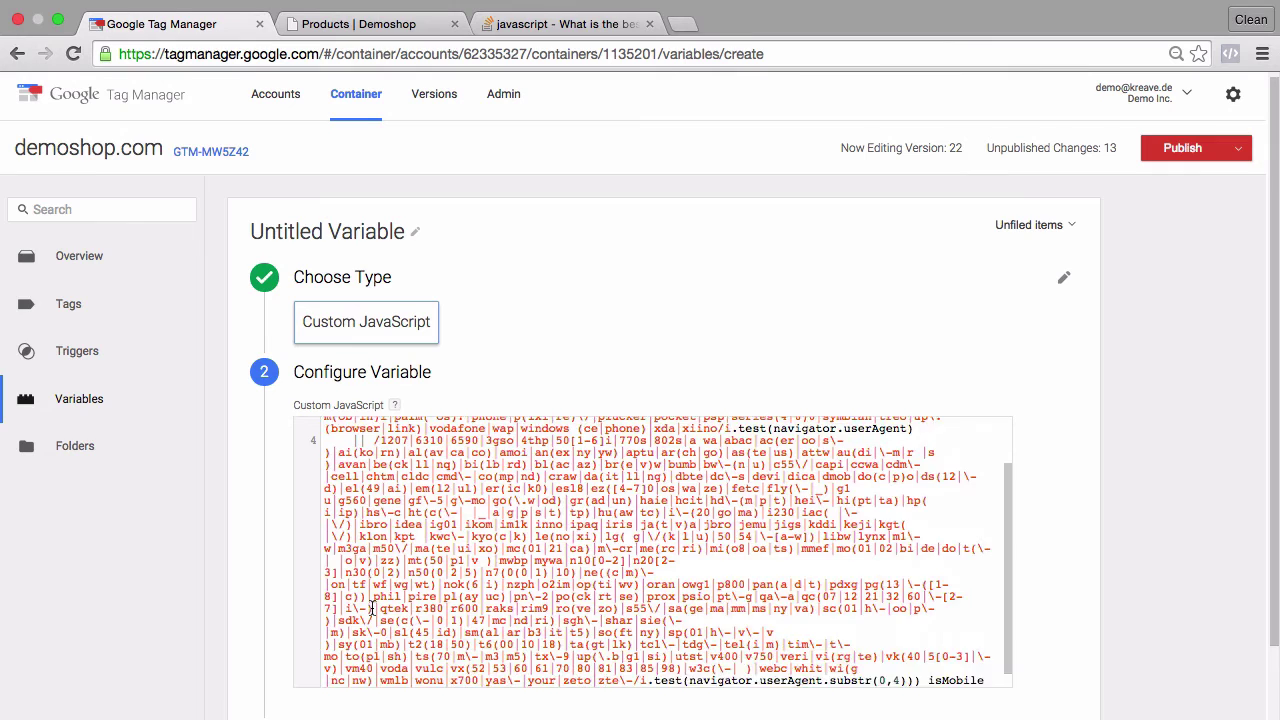
scroll(372, 607, up, 2)
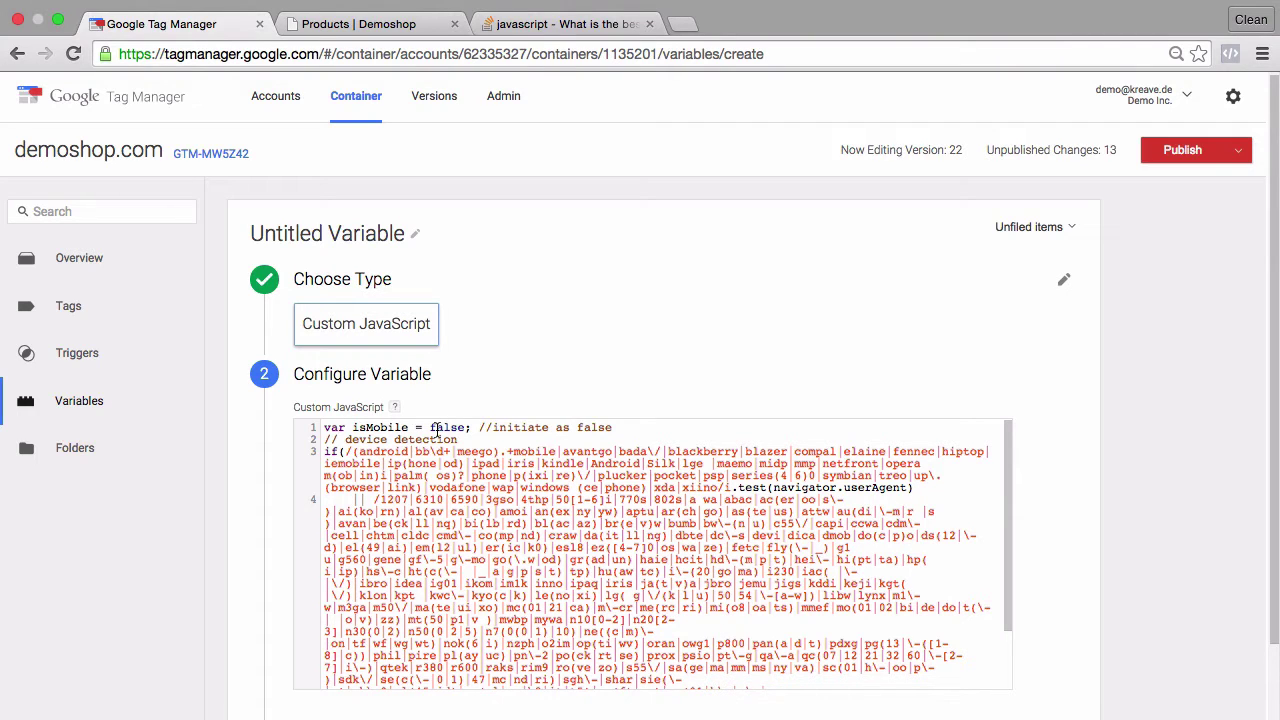
scroll(437, 430, down, 3)
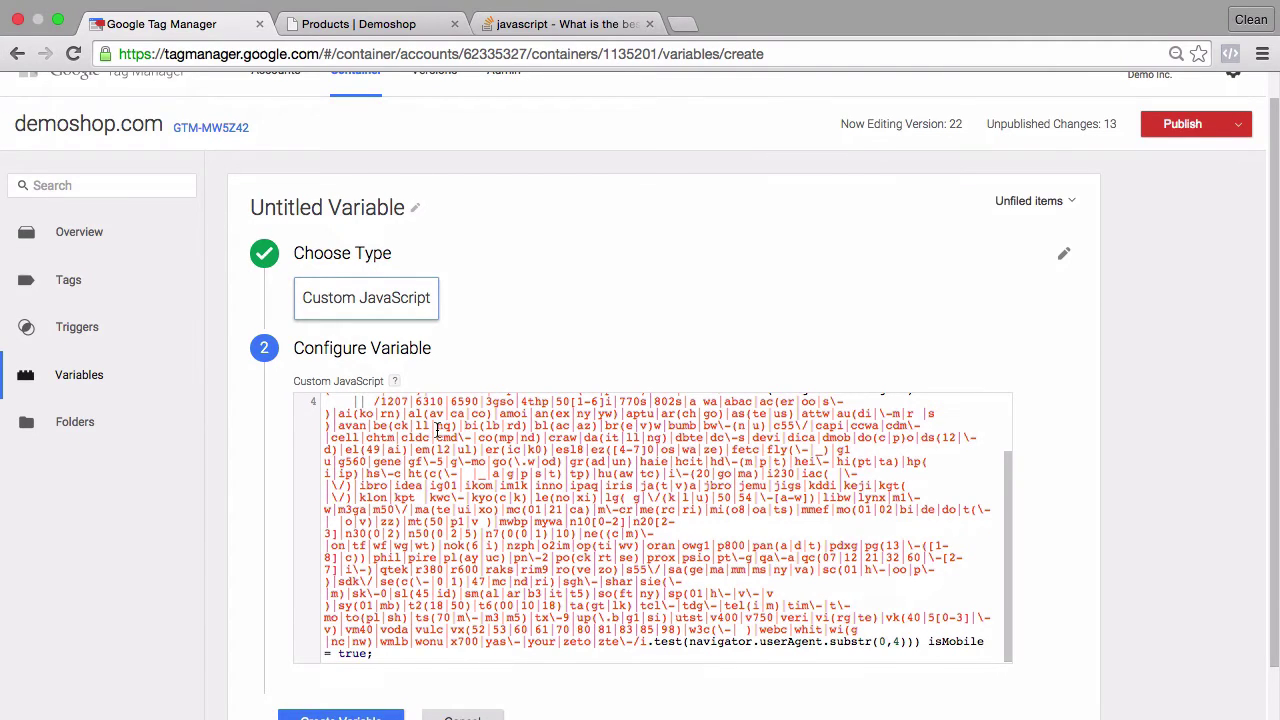
Wrap the detection code in an anonymous function, with function(){ before the first line and } after the last
scroll(437, 430, up, 5)
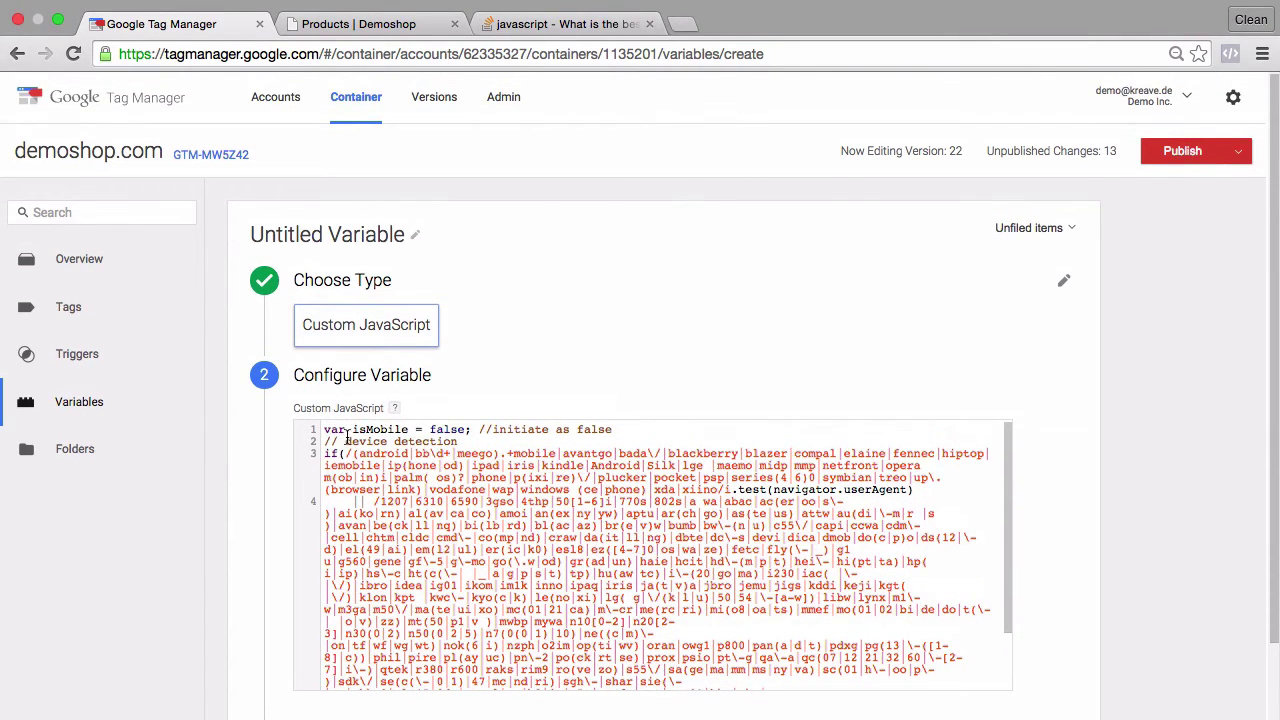
click(321, 429)
key(Return)
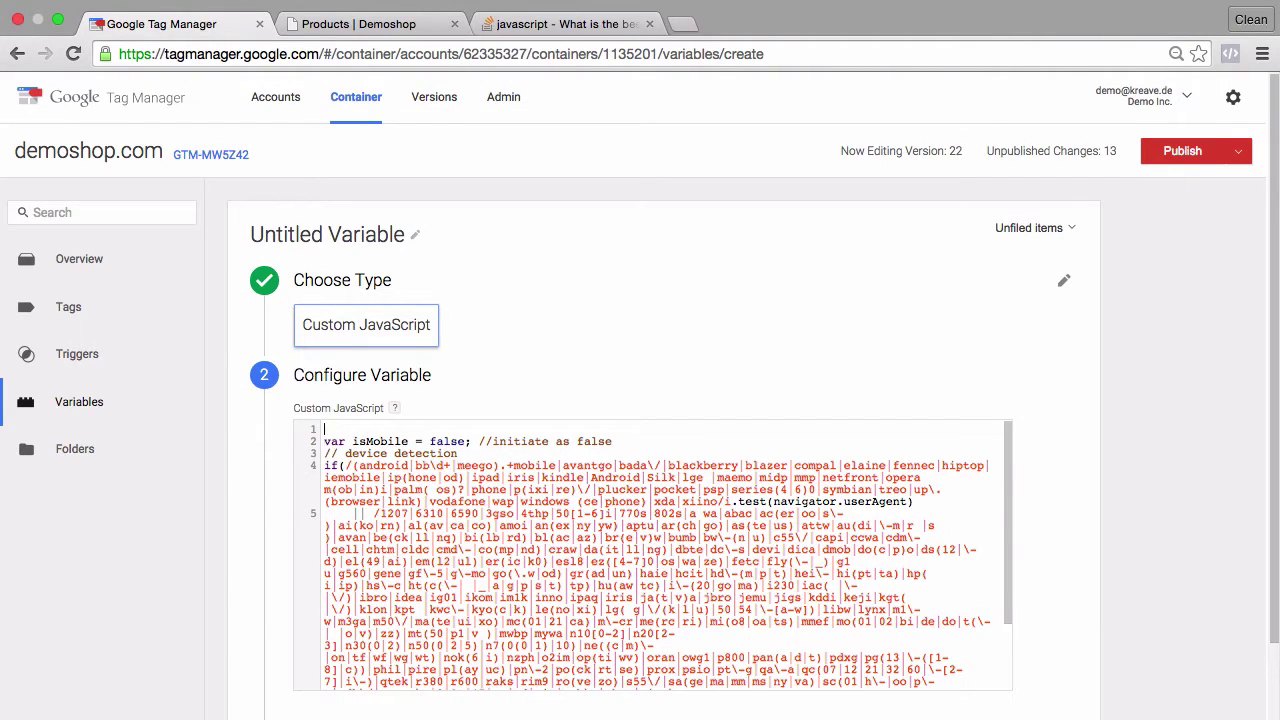
text(function(){)
scroll(380, 644, down, 3)
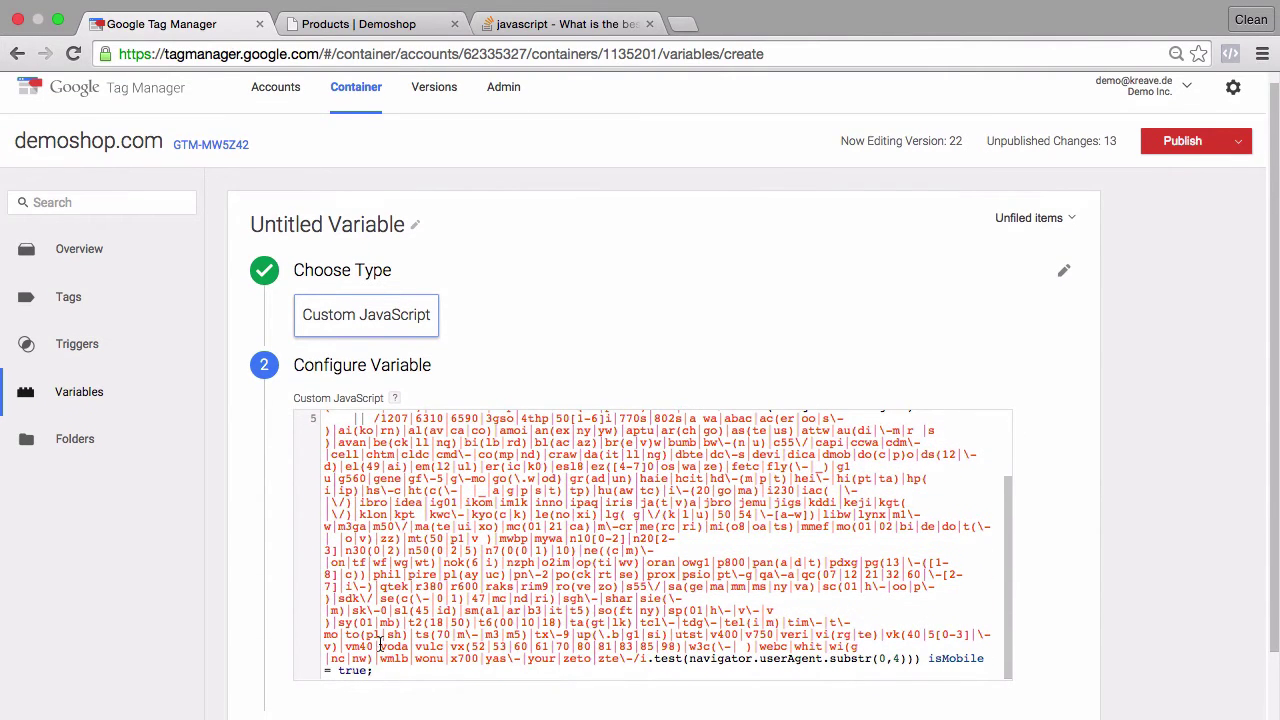
click(404, 670)
key(Return)
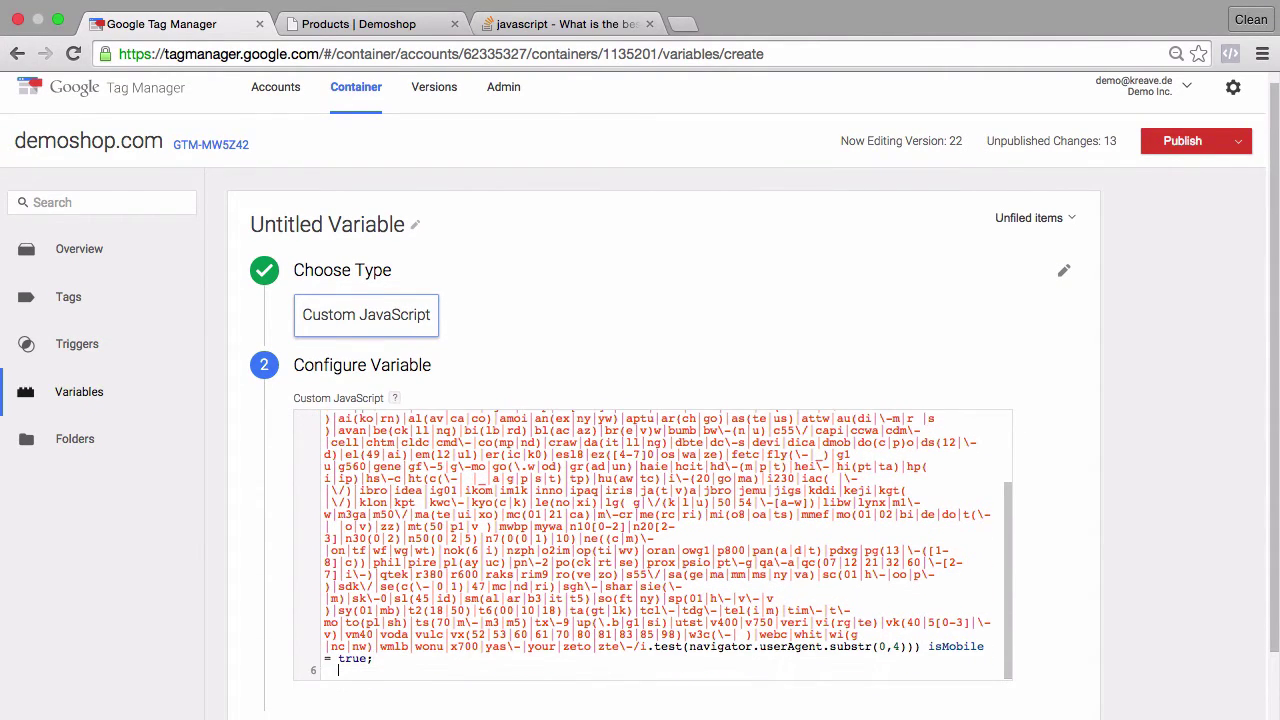
text(})
Add the line "return isMobile;" just before the function's closing brace
click(404, 660)
key(Return)
scroll(491, 620, up, 5)
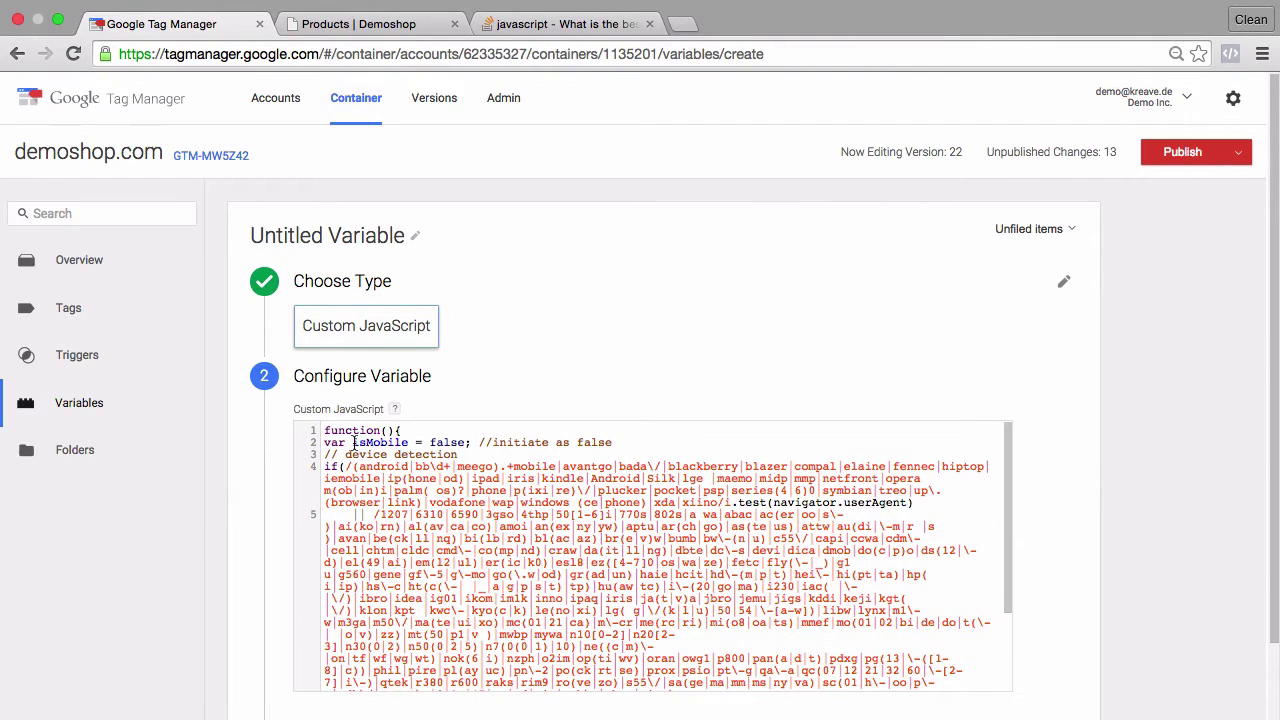
scroll(390, 442, down, 3)
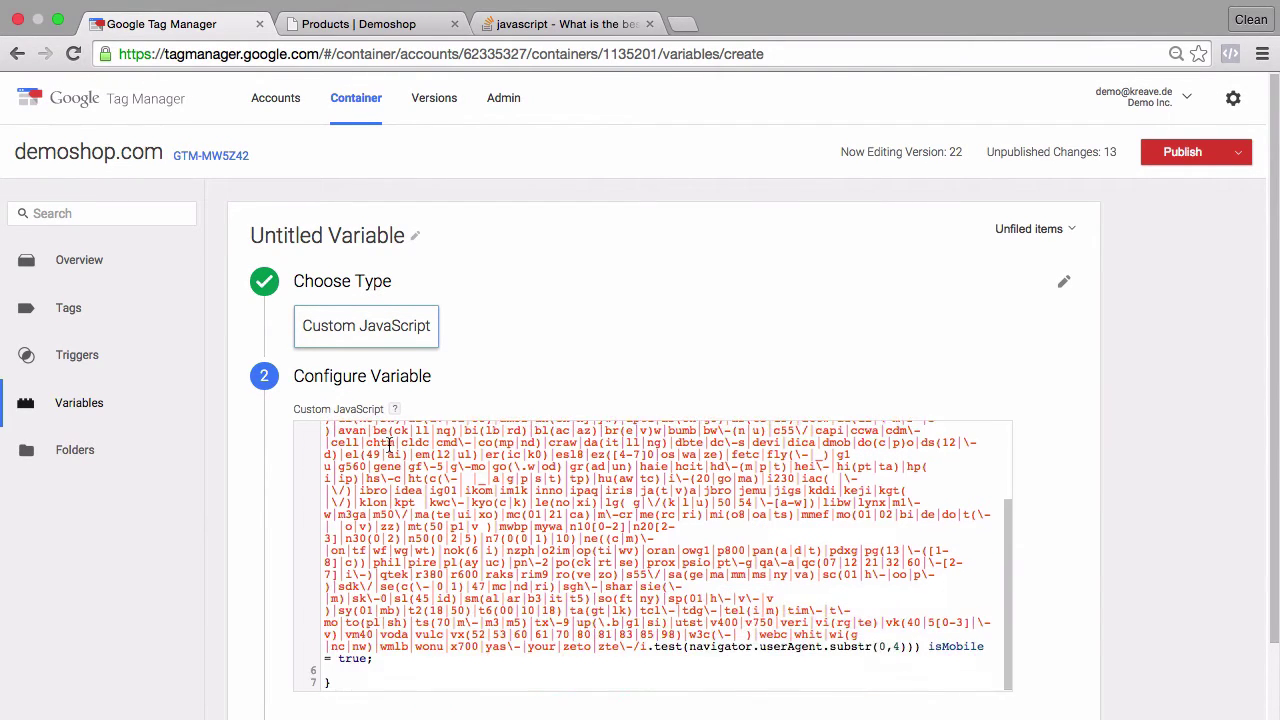
scroll(390, 442, down, 1)
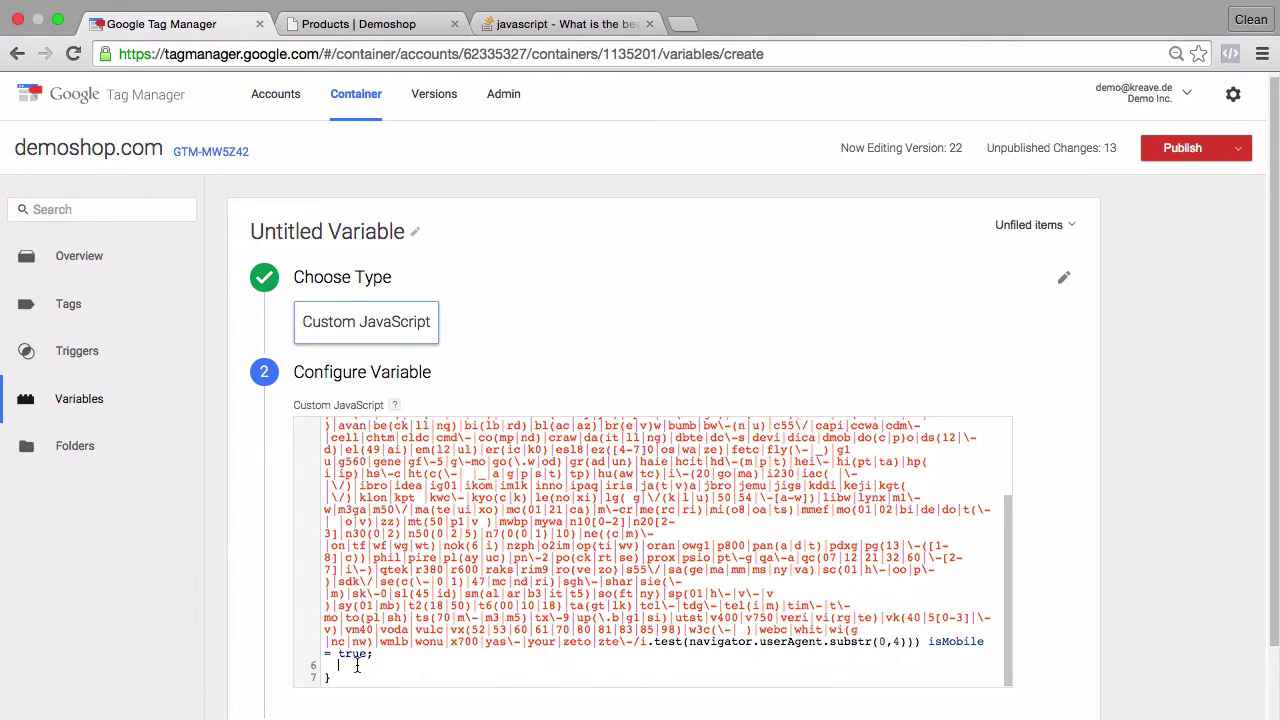
text(return isMo)
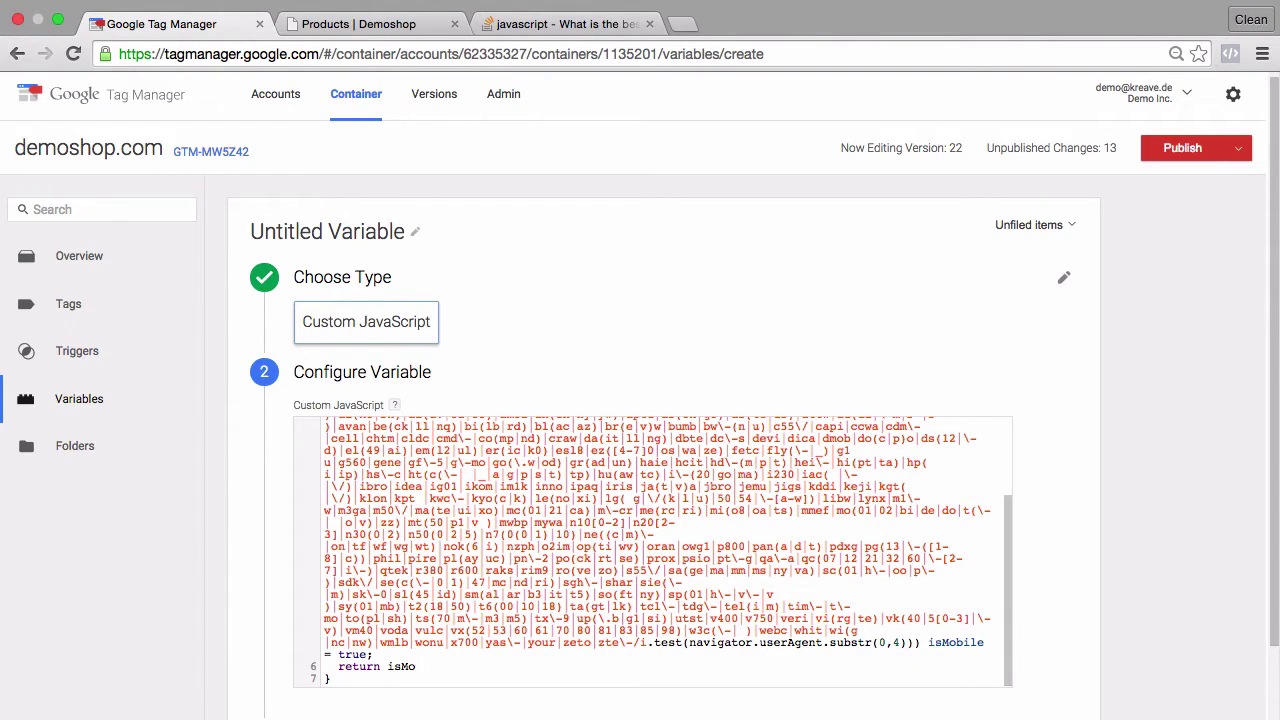
text(bile;)
Name the Custom JavaScript variable isMobile and create it
scroll(253, 566, down, 2)
click(319, 681)
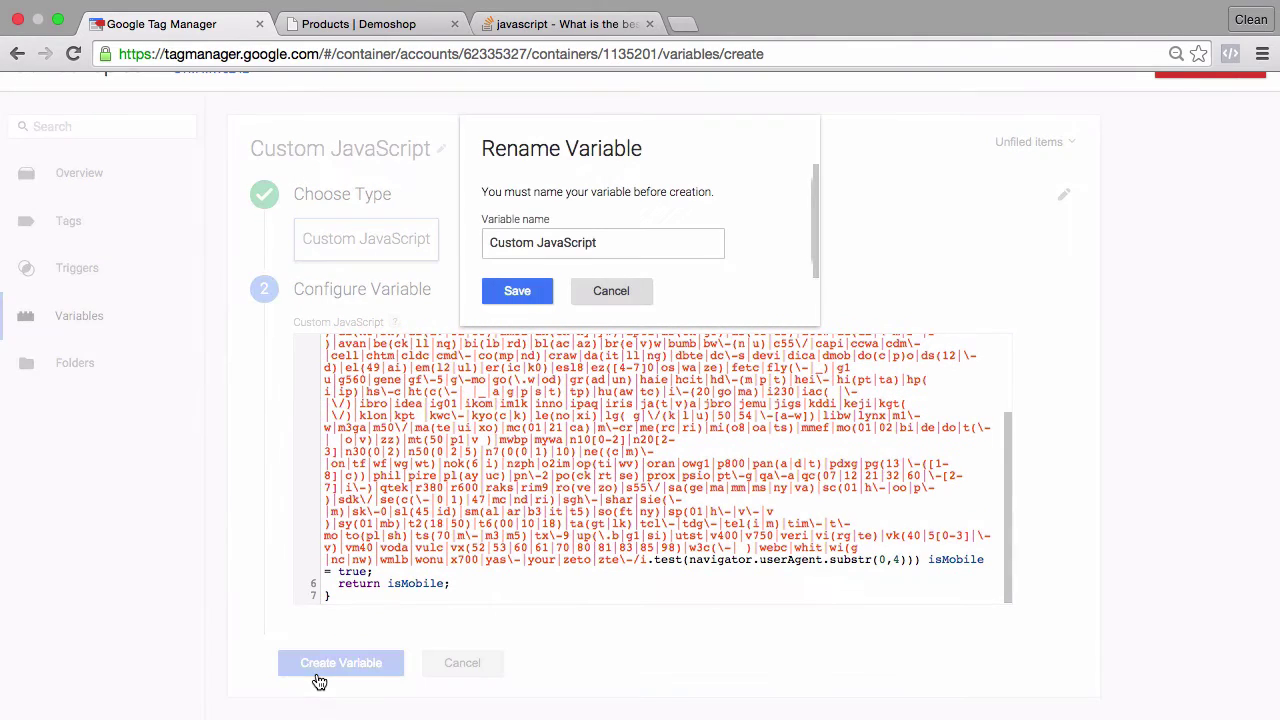
click(544, 240)
double_click(544, 238)
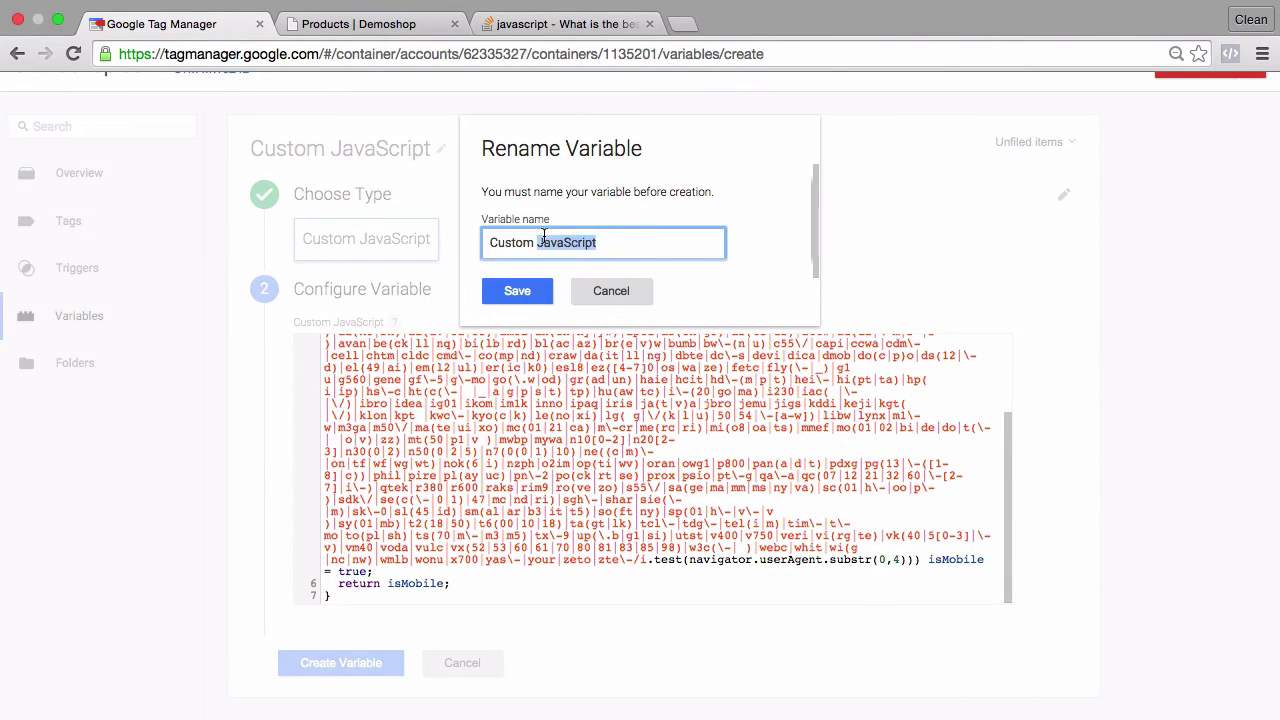
triple_click(544, 238)
text(isMobile)
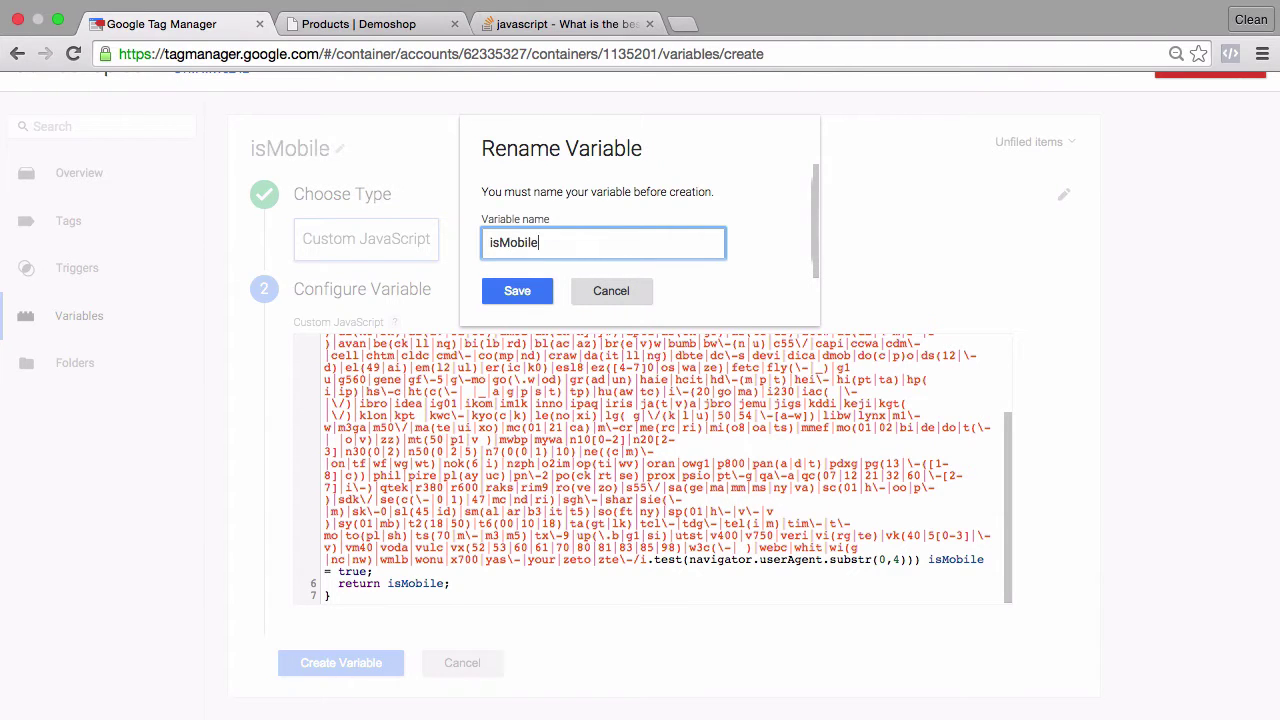
click(542, 290)
click(330, 662)
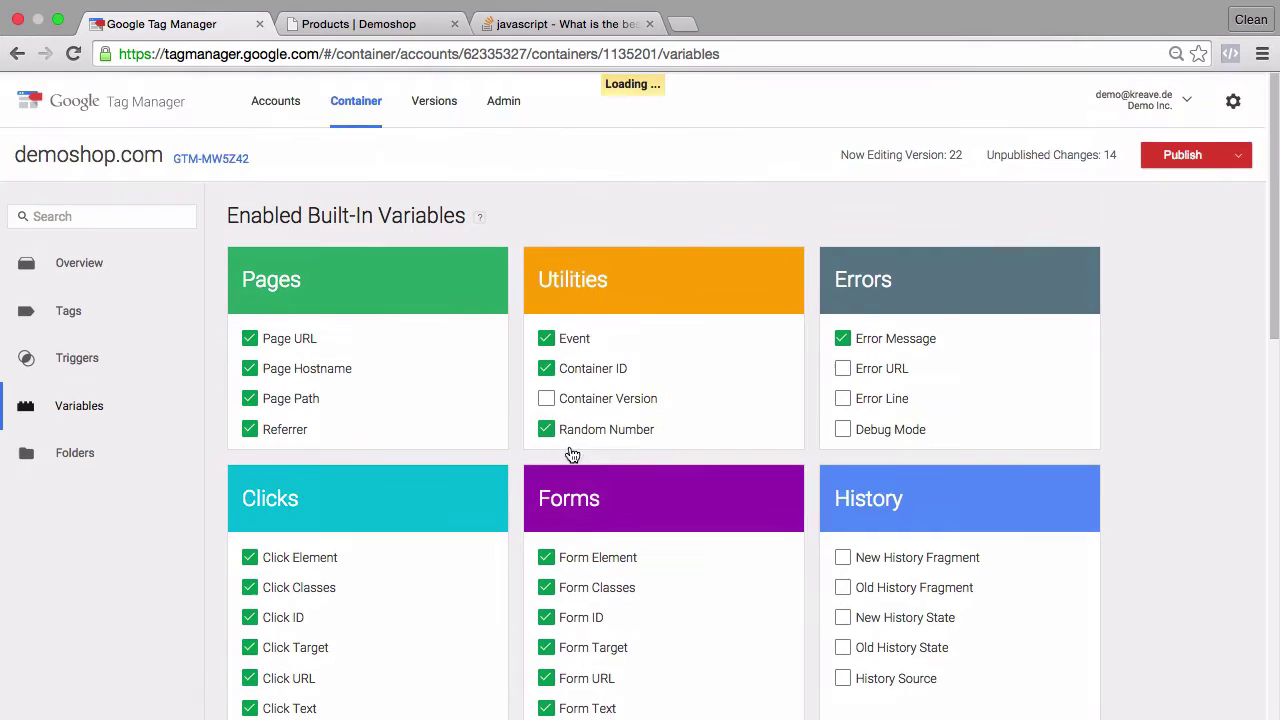
Start previewing the container, switch to the demoshop.com page and reload it
click(1240, 154)
click(1179, 318)
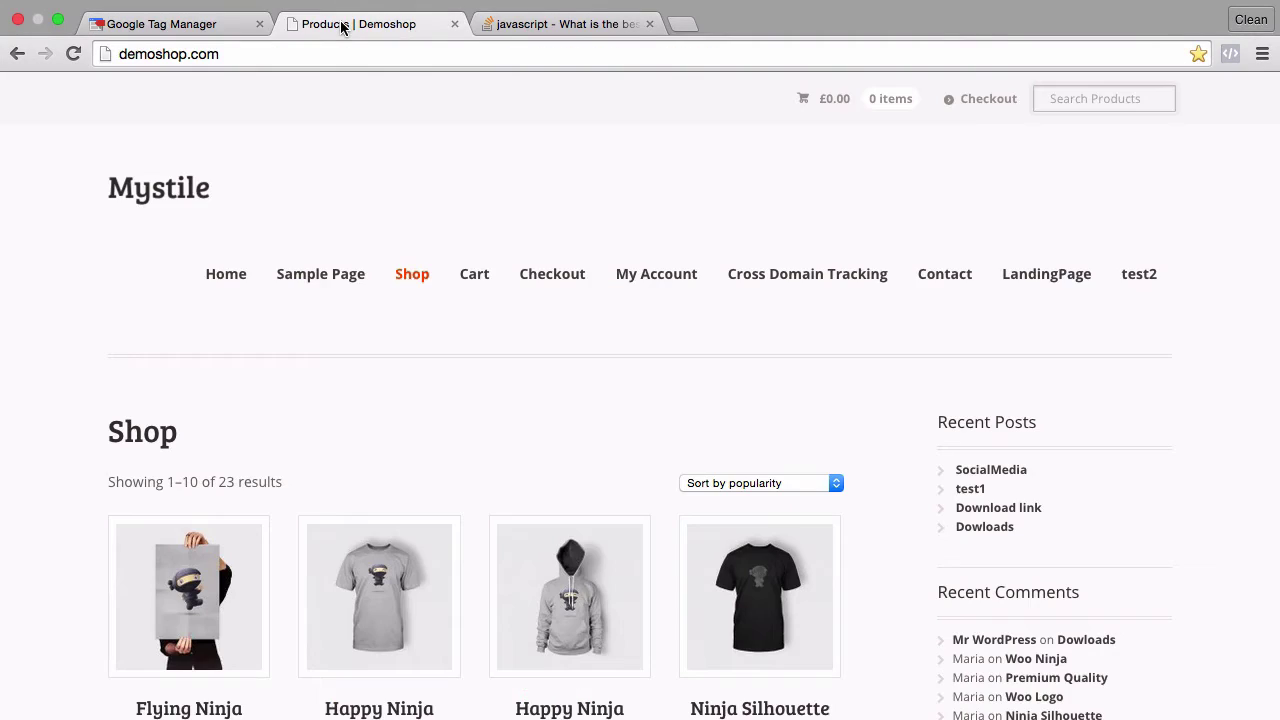
click(72, 54)
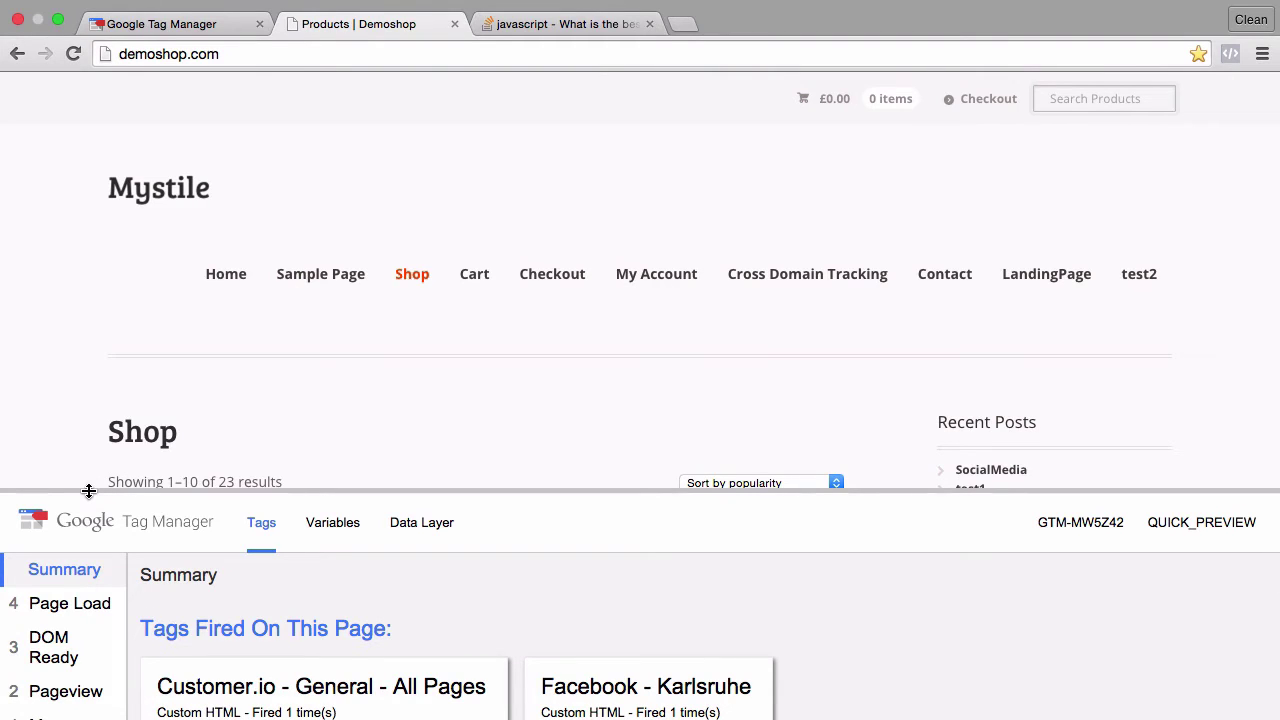
Enlarge the Tag Manager debug pane and check the isMobile variable's value for the Pageview event
drag(88, 491, 101, 330)
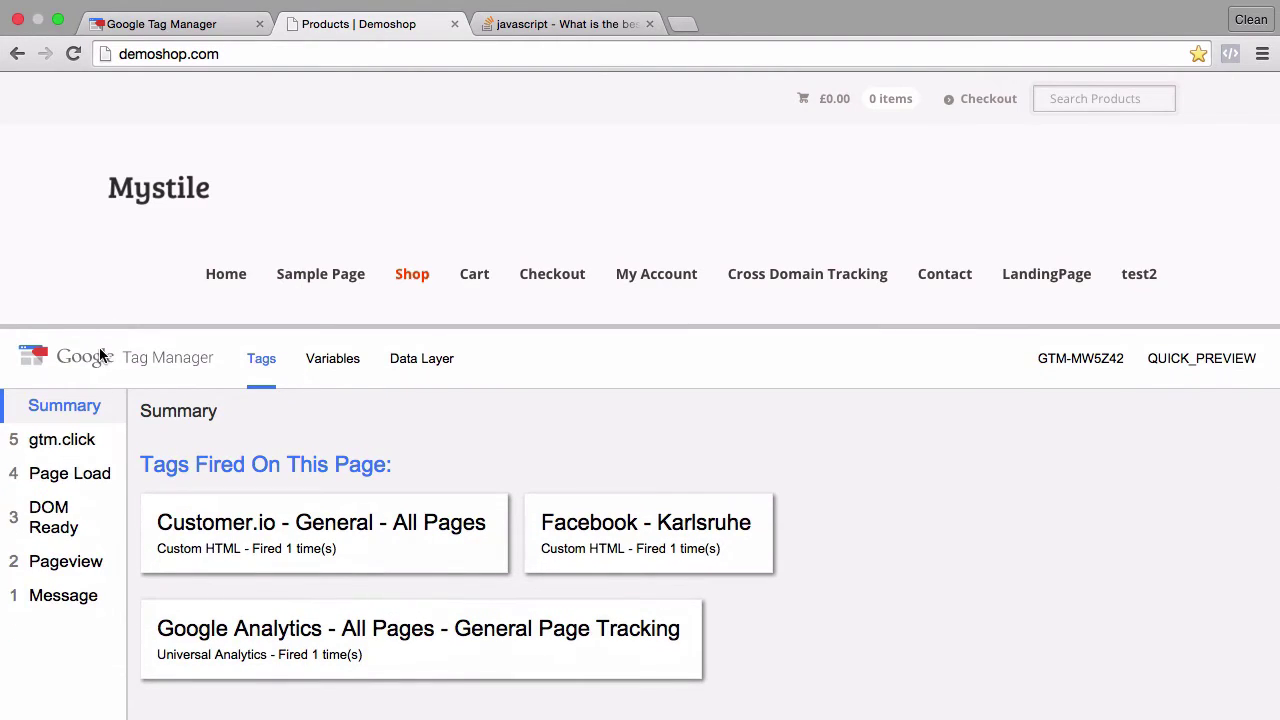
click(63, 563)
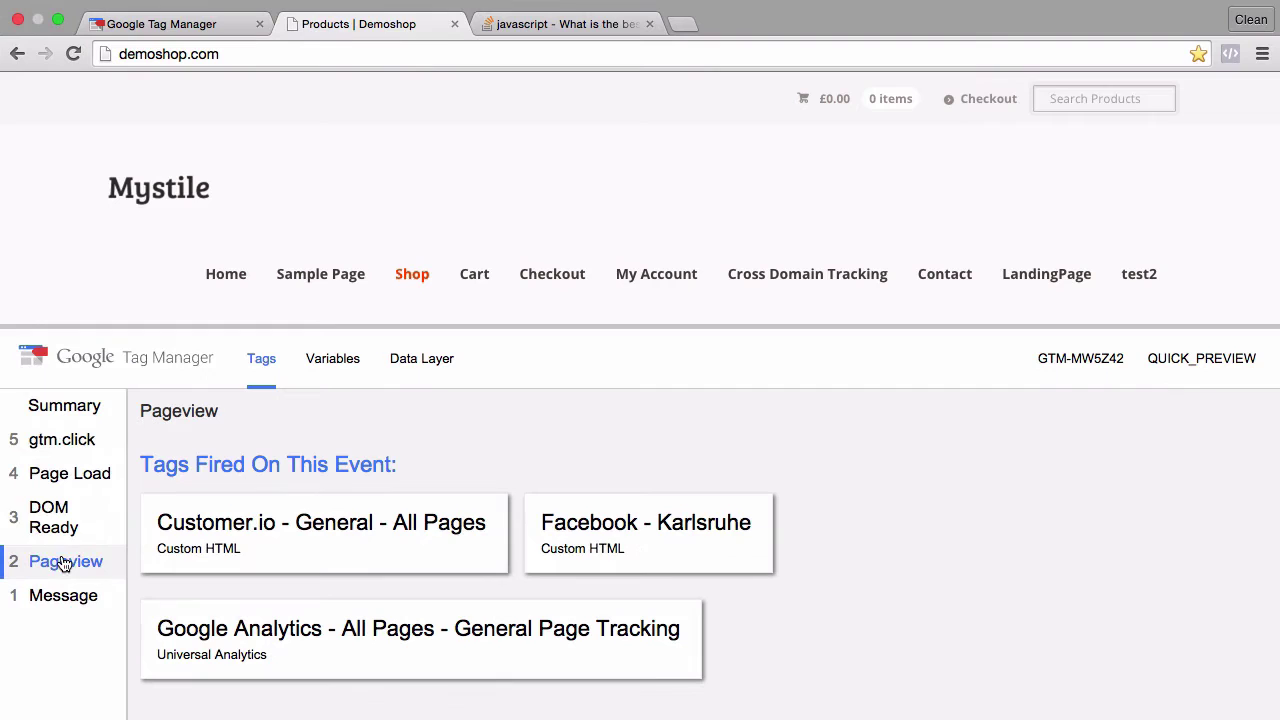
click(323, 364)
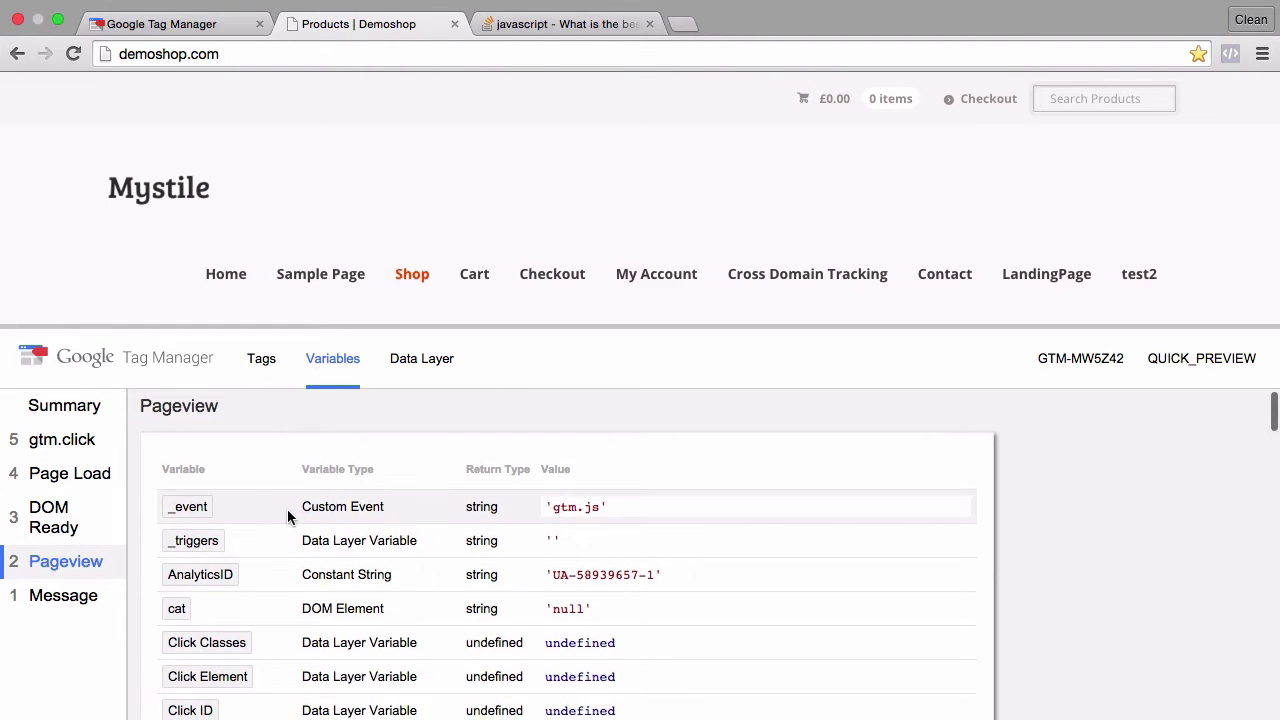
scroll(287, 509, down, 8)
scroll(287, 517, down, 10)
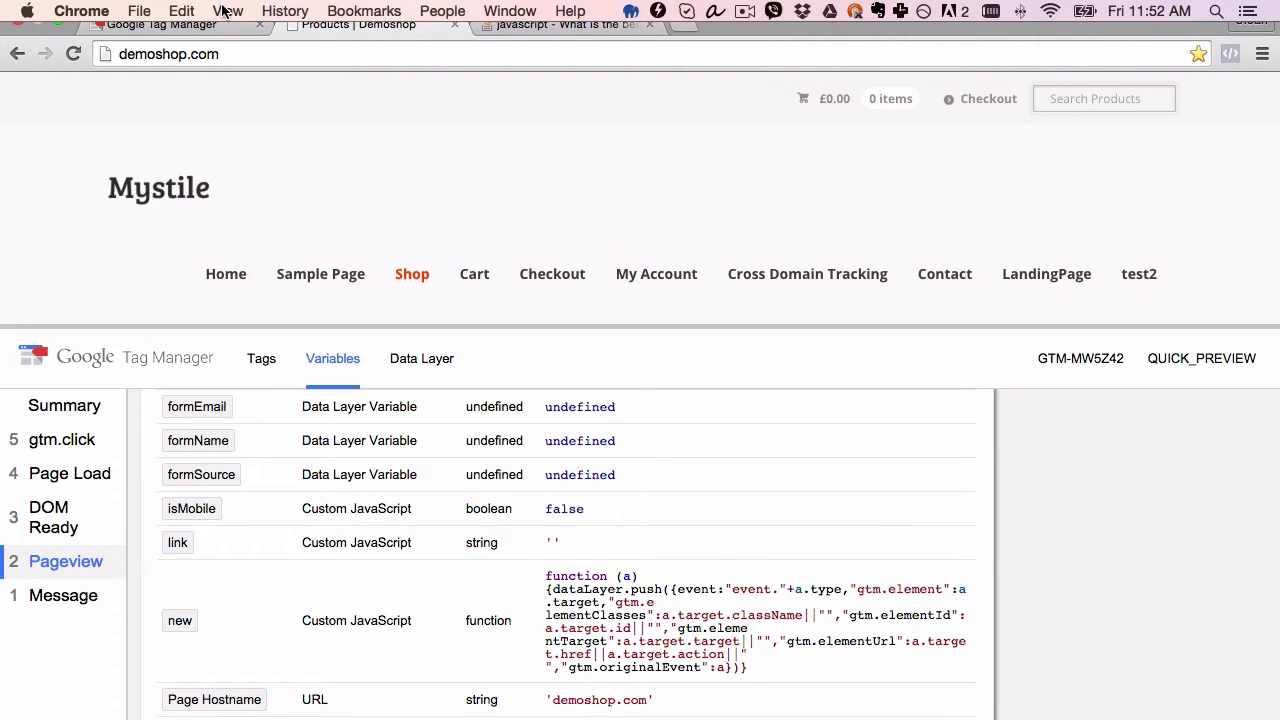
Open the browser's developer console for demoshop.com and make sure device emulation is turned on
click(226, 10)
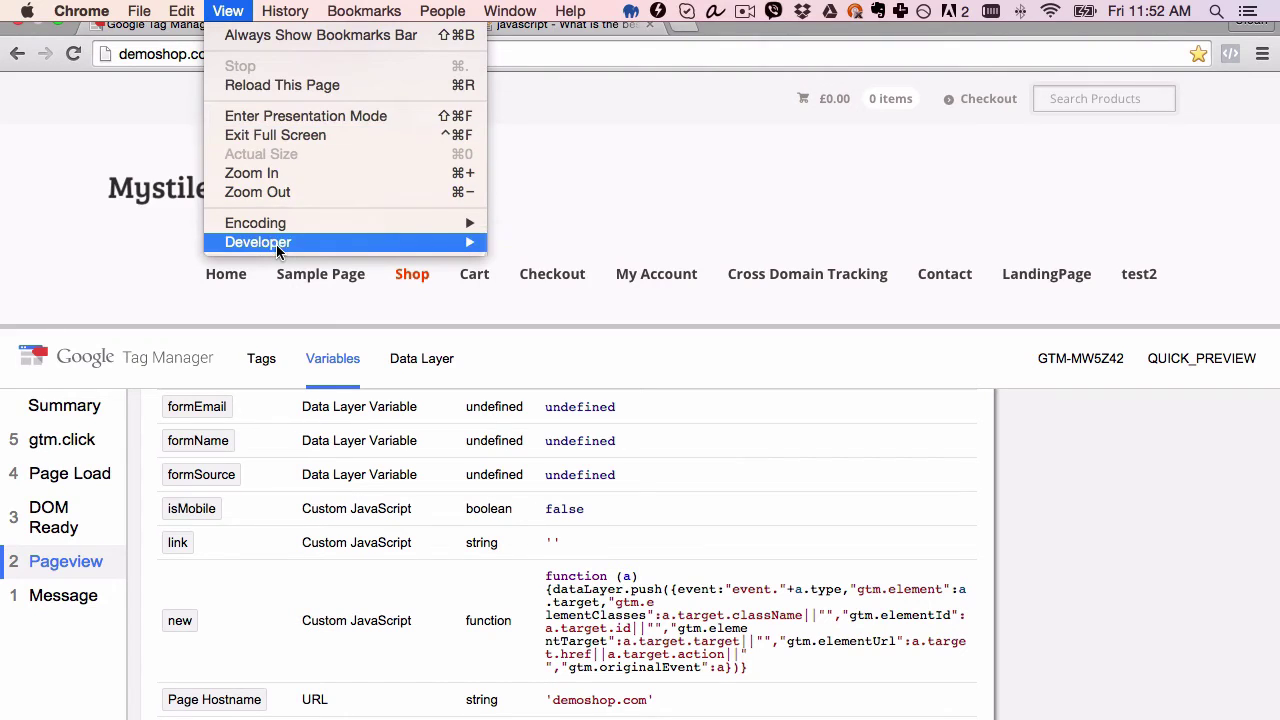
mouse_move(277, 246)
click(568, 261)
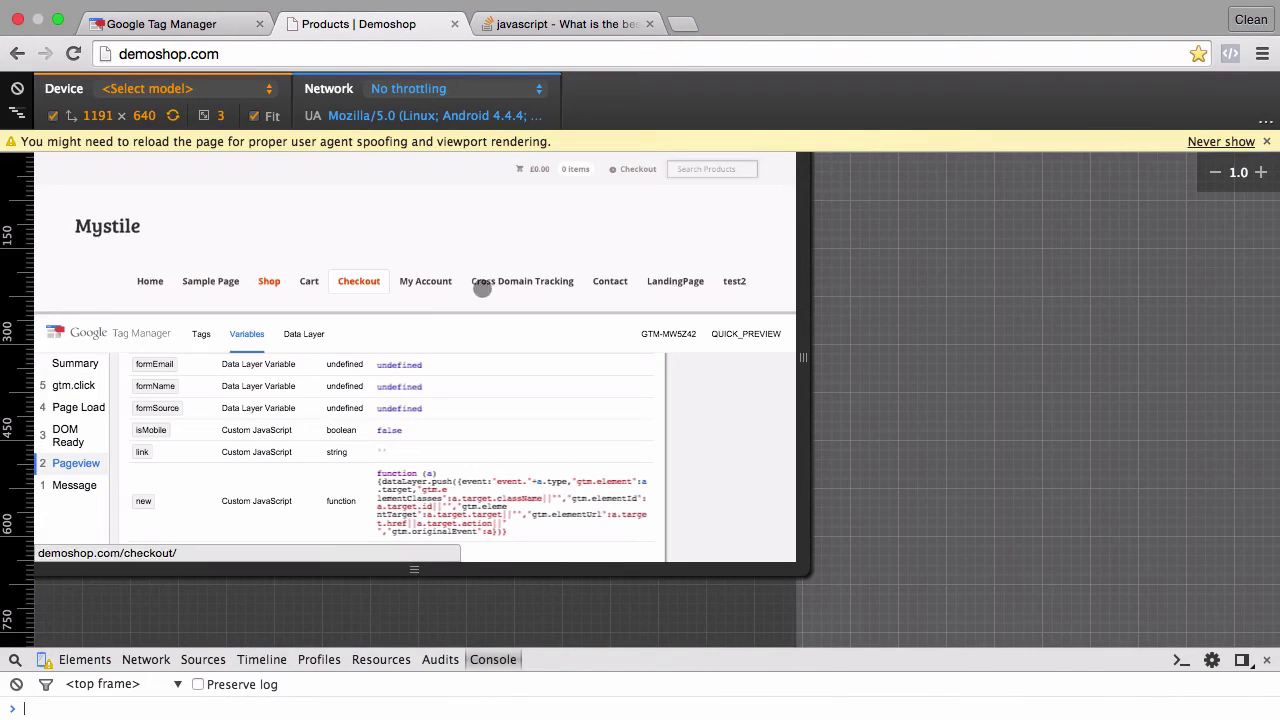
click(42, 663)
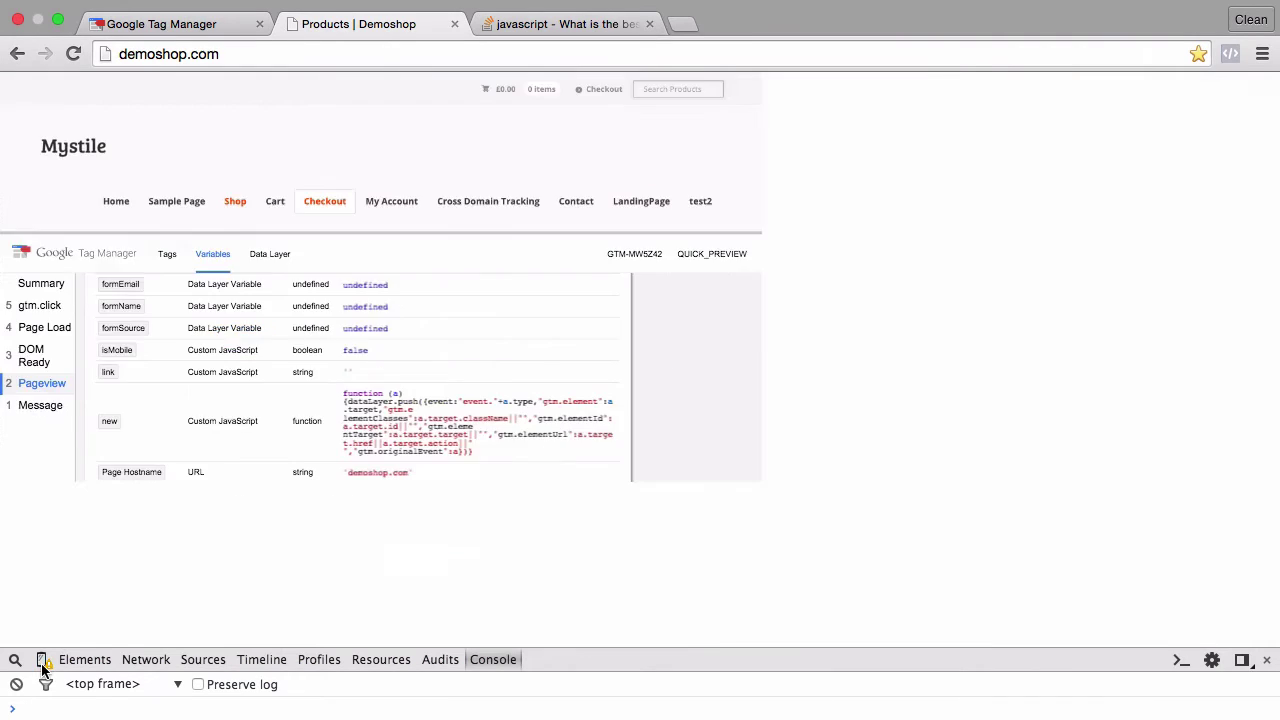
click(42, 663)
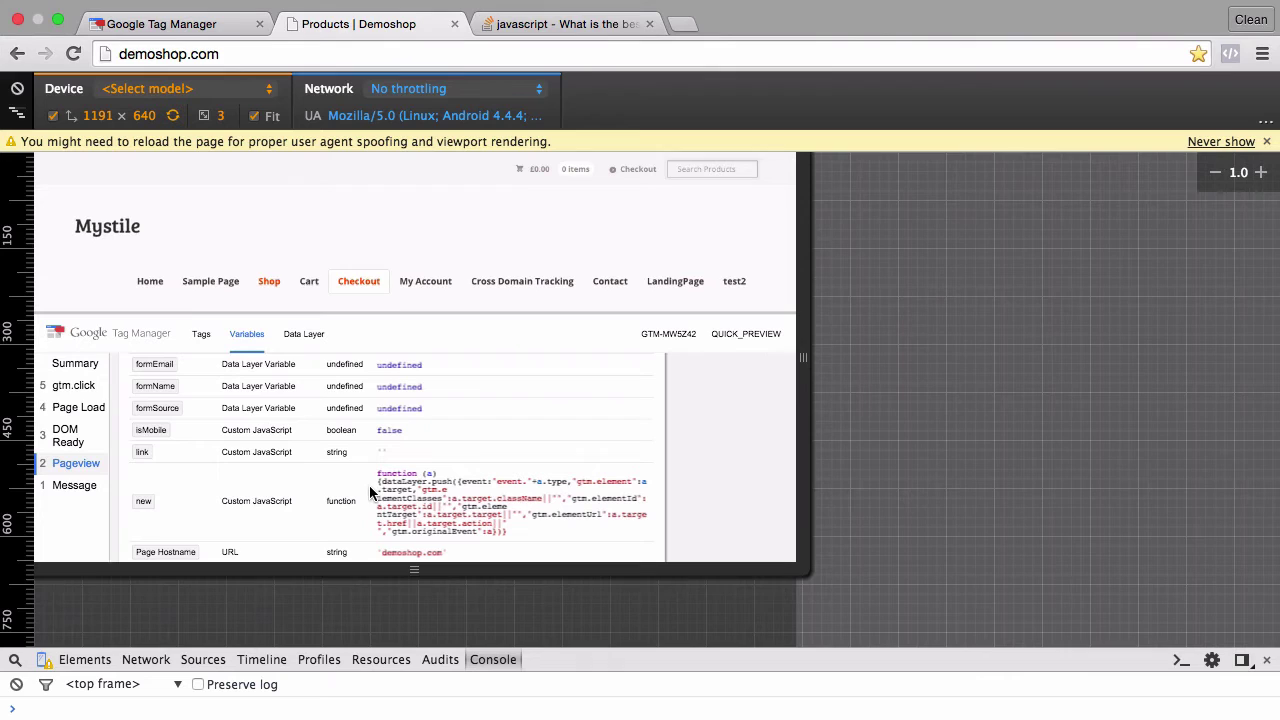
Emulate the Google Nexus 5 and reload the demoshop.com page with its user agent
click(216, 92)
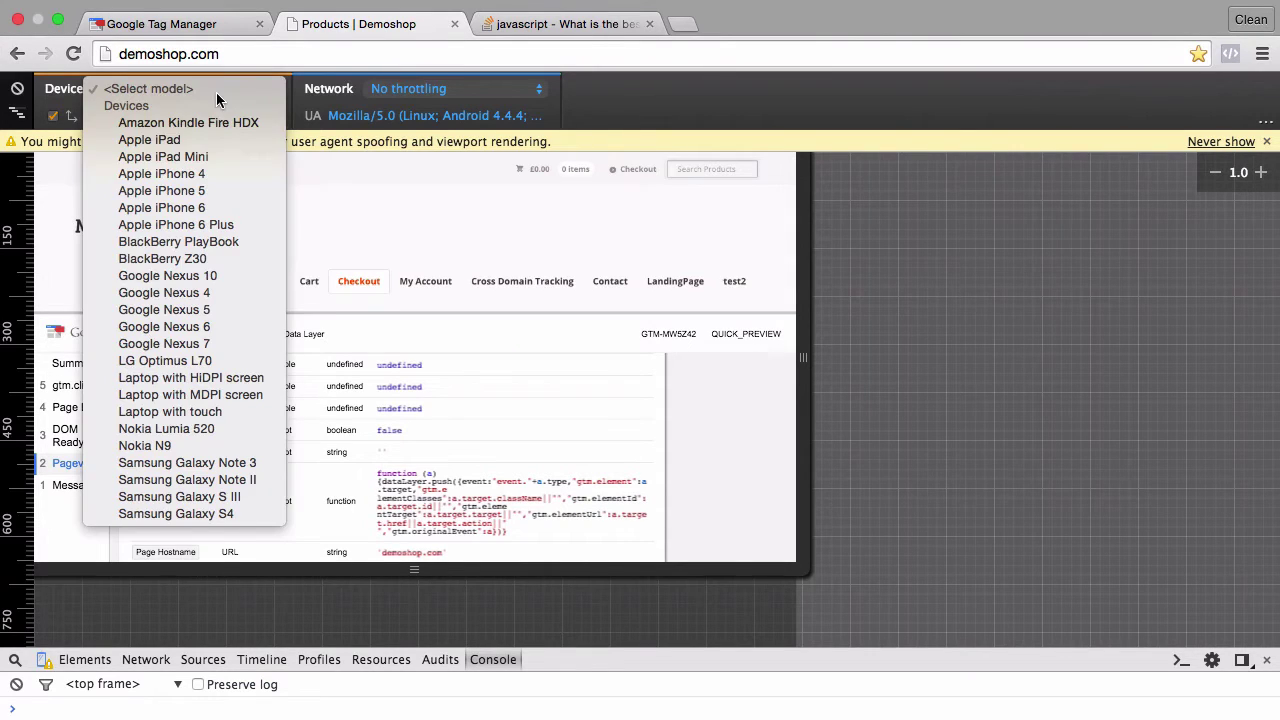
click(196, 312)
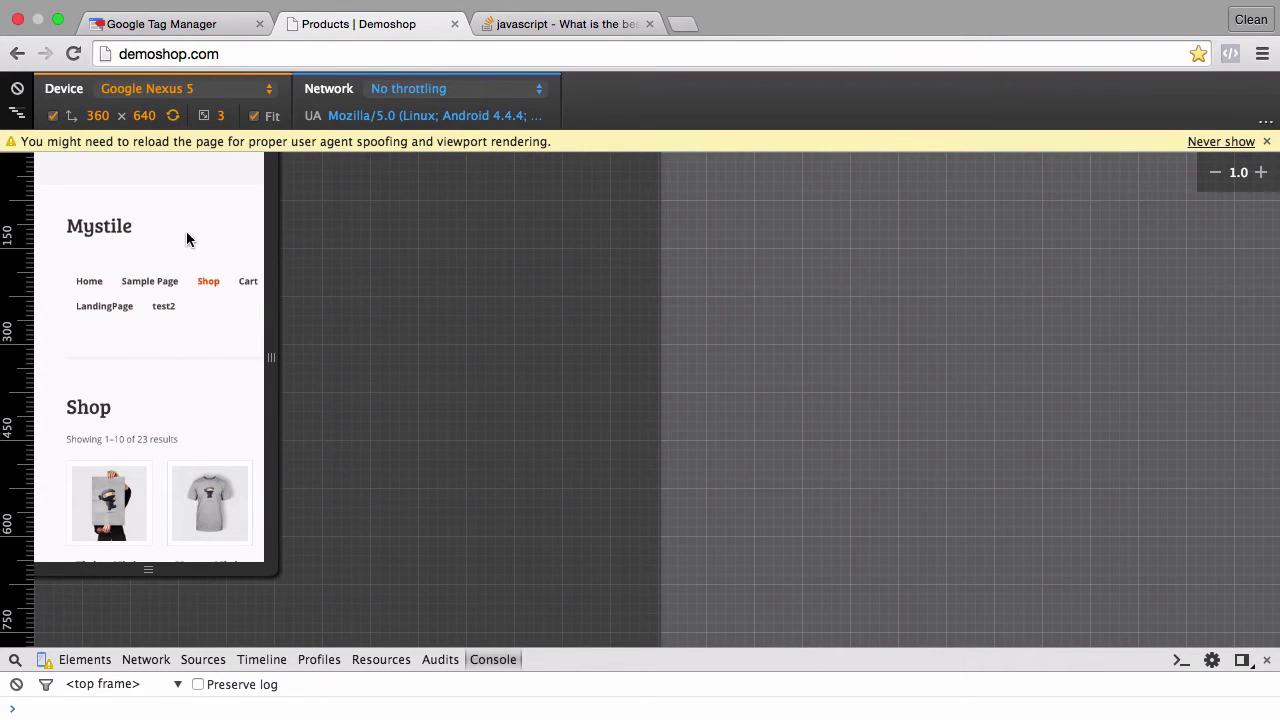
click(76, 54)
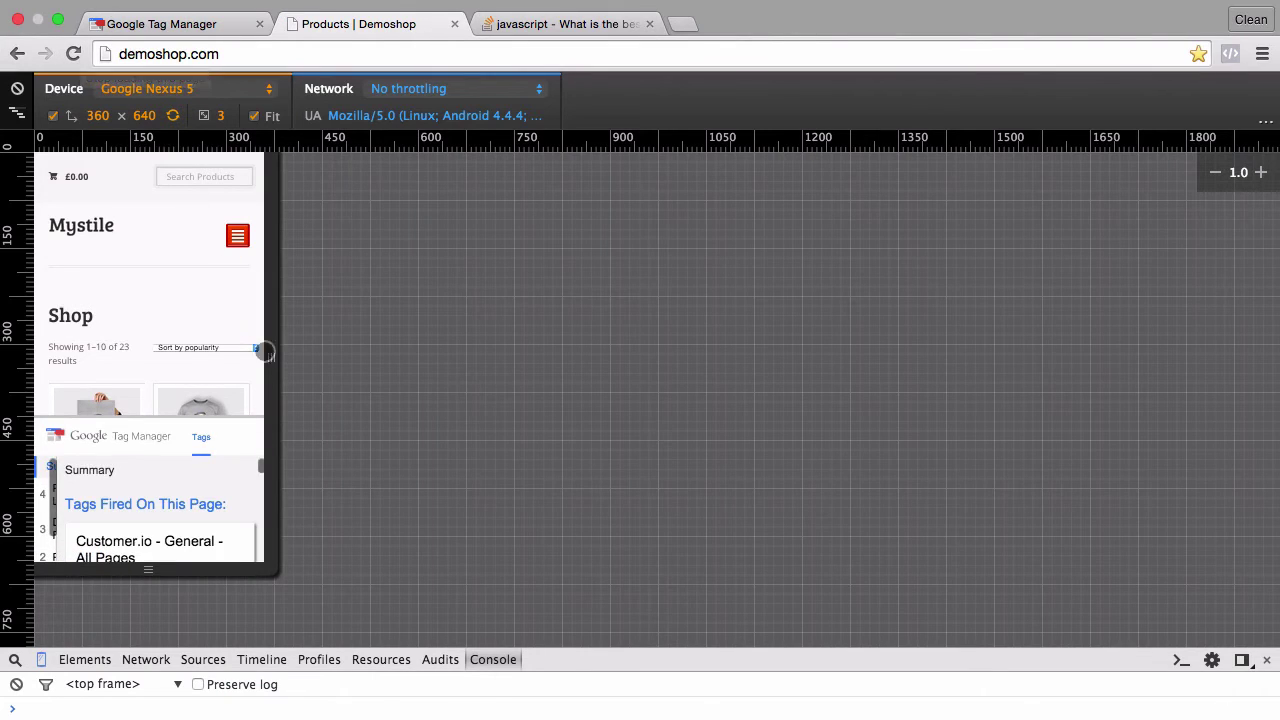
Enlarge the emulated viewport to 637 × 731 and check the isMobile variable's value for the Pageview event
drag(274, 358, 449, 356)
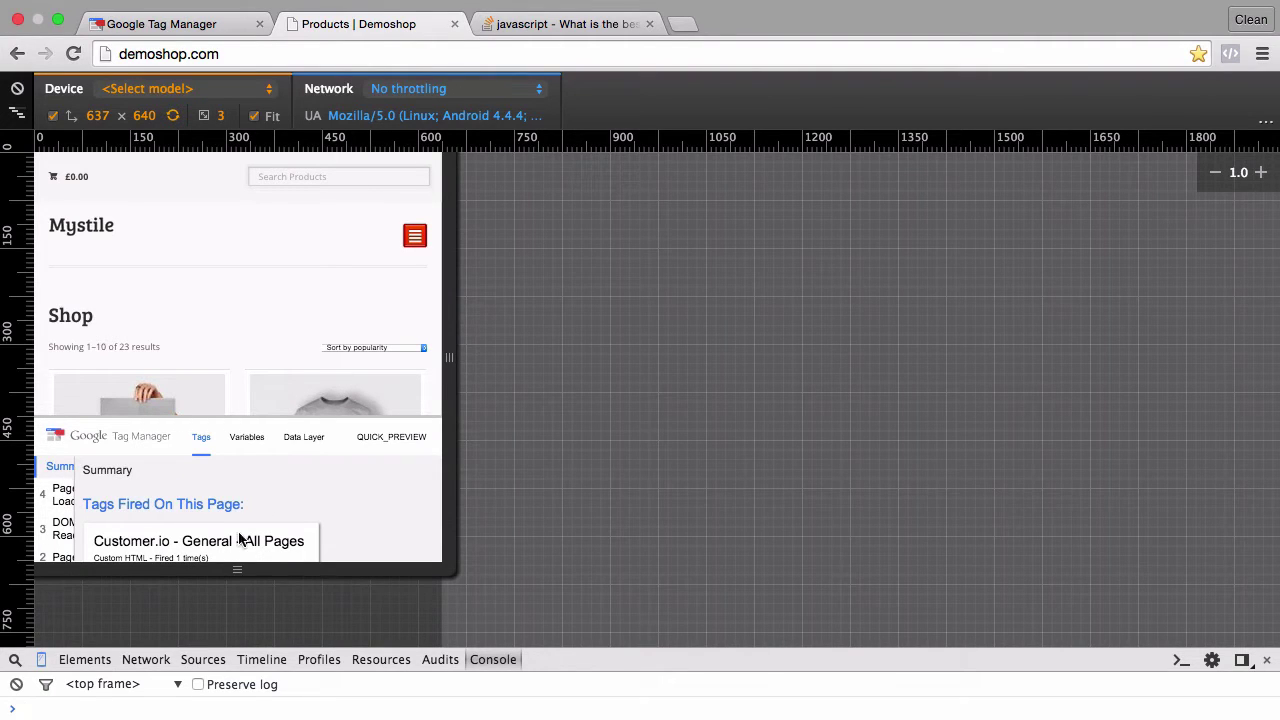
drag(237, 569, 230, 624)
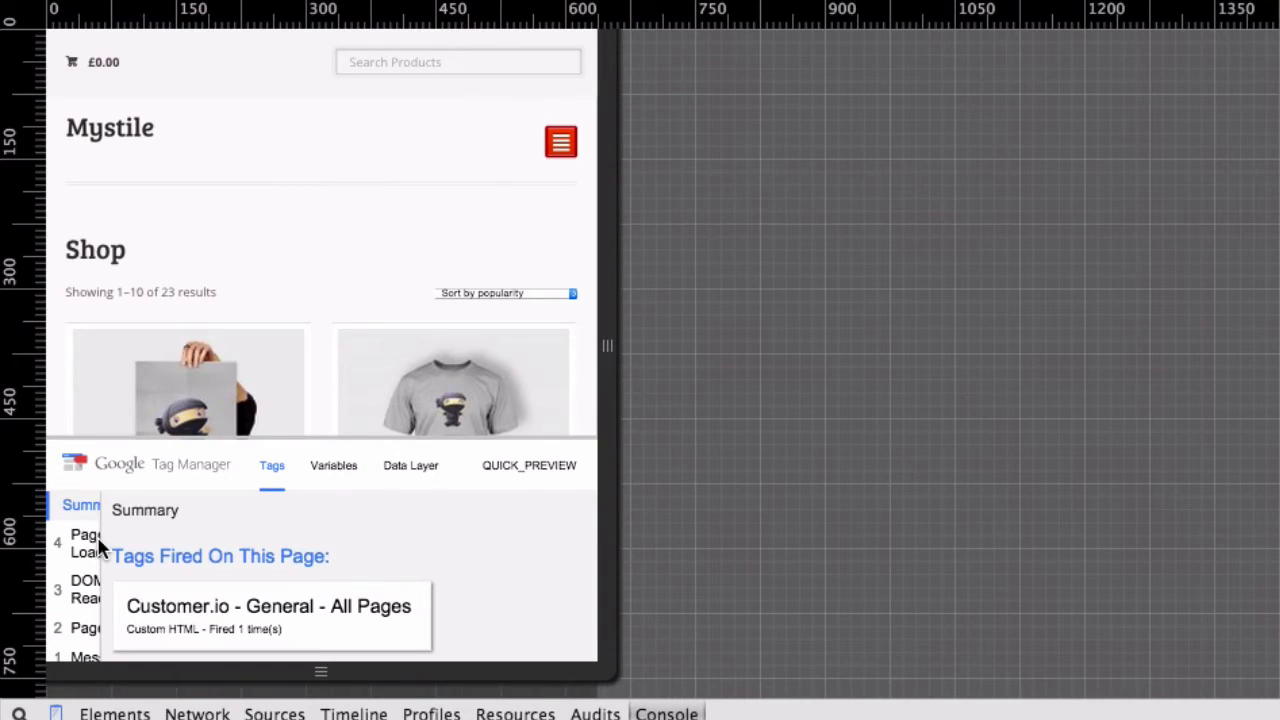
click(85, 630)
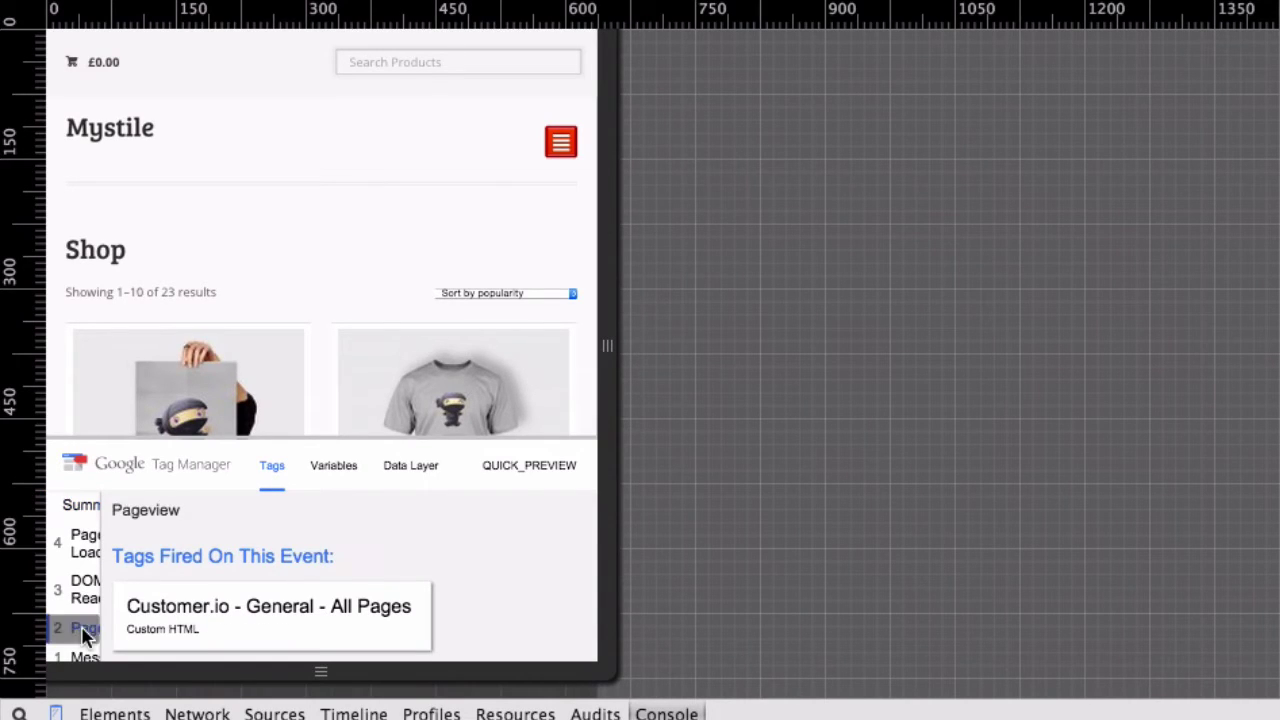
click(328, 468)
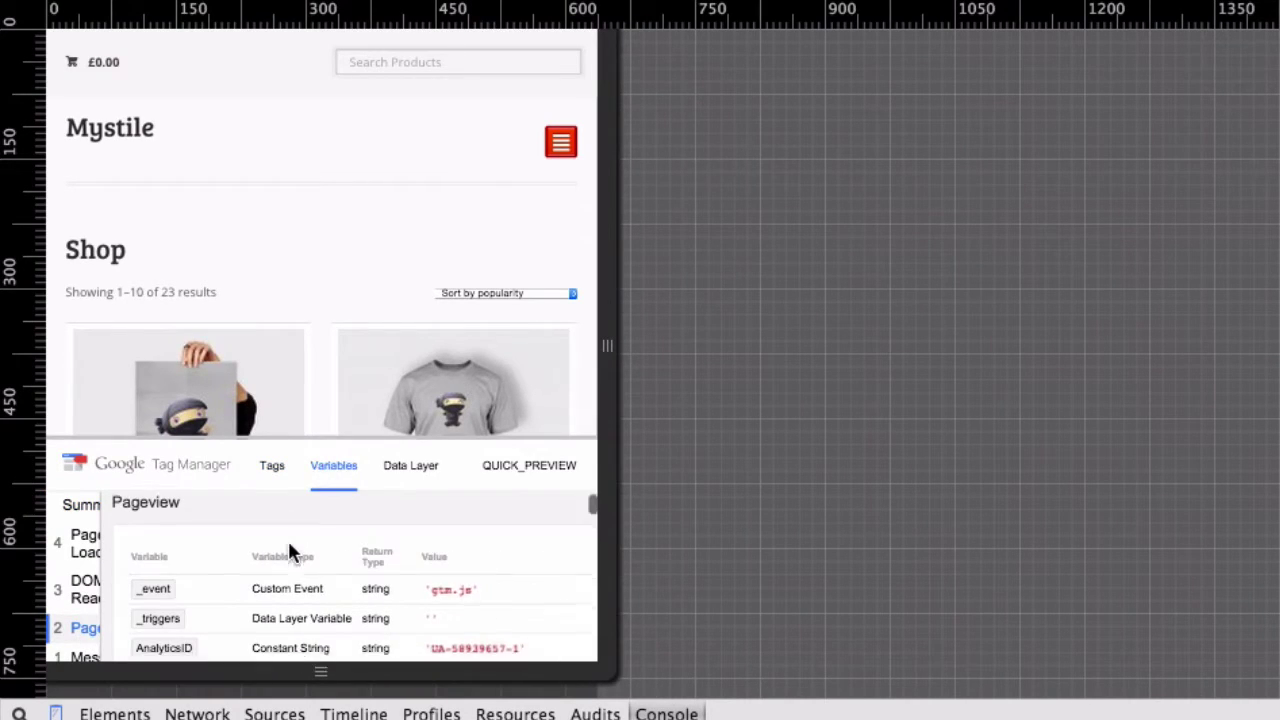
scroll(289, 545, down, 6)
scroll(289, 545, down, 10)
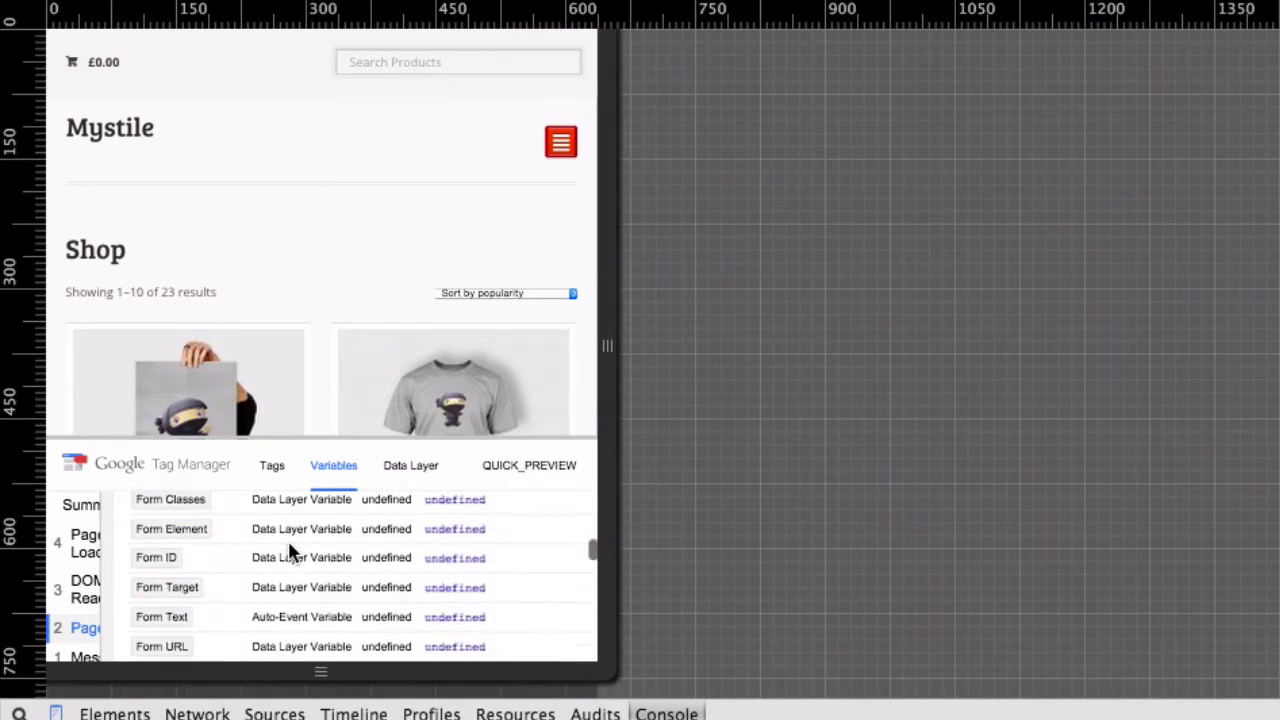
scroll(289, 551, down, 5)
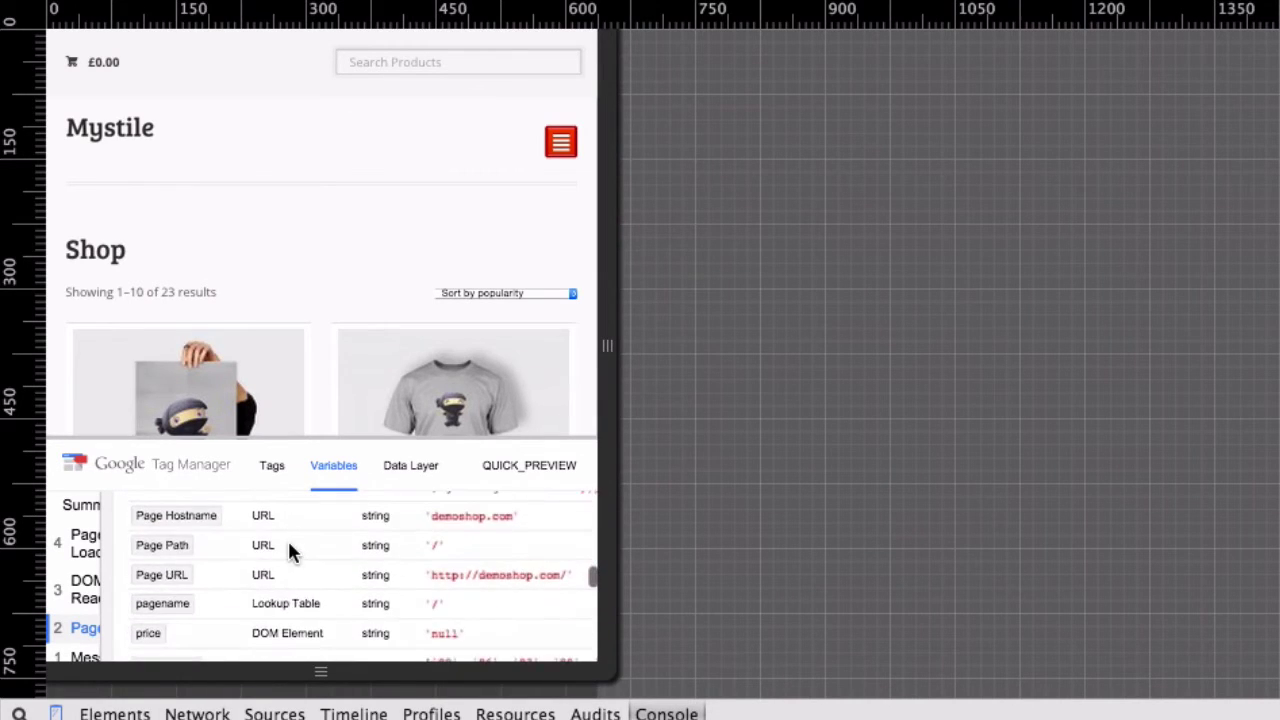
scroll(289, 551, up, 8)
scroll(289, 552, up, 2)
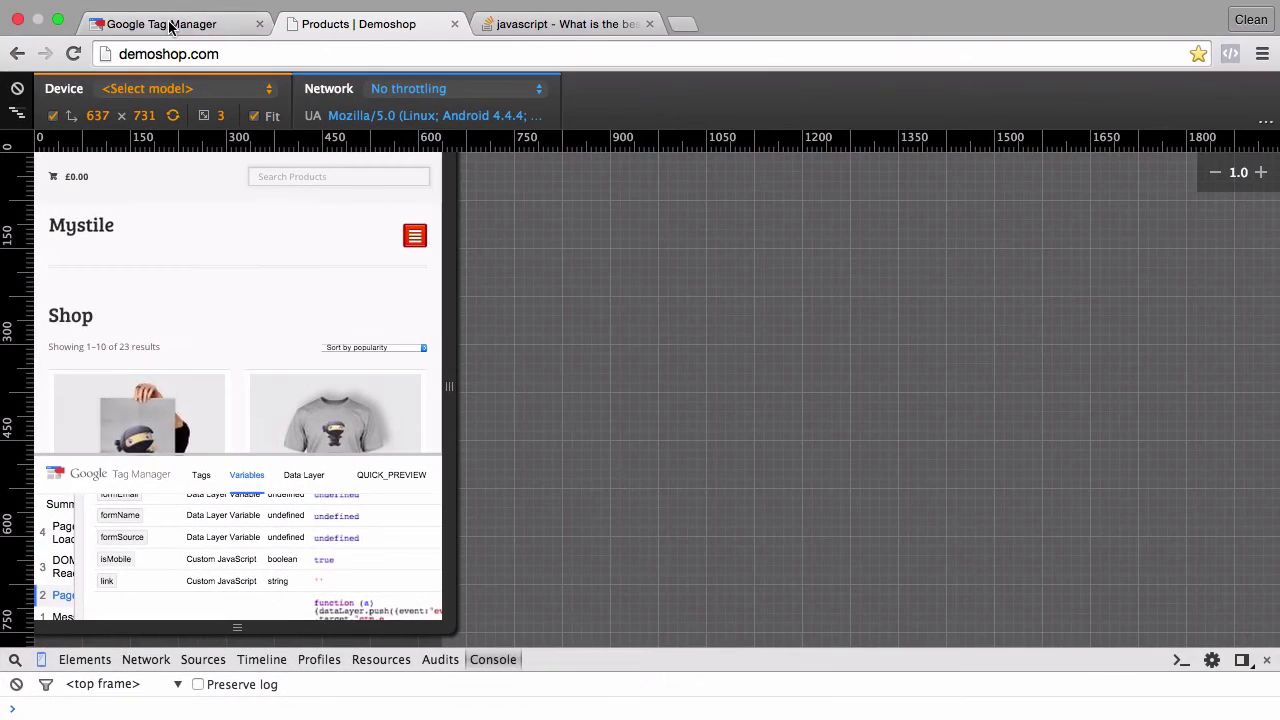
Switch back to Google Tag Manager and start a new trigger named isMobile
click(170, 23)
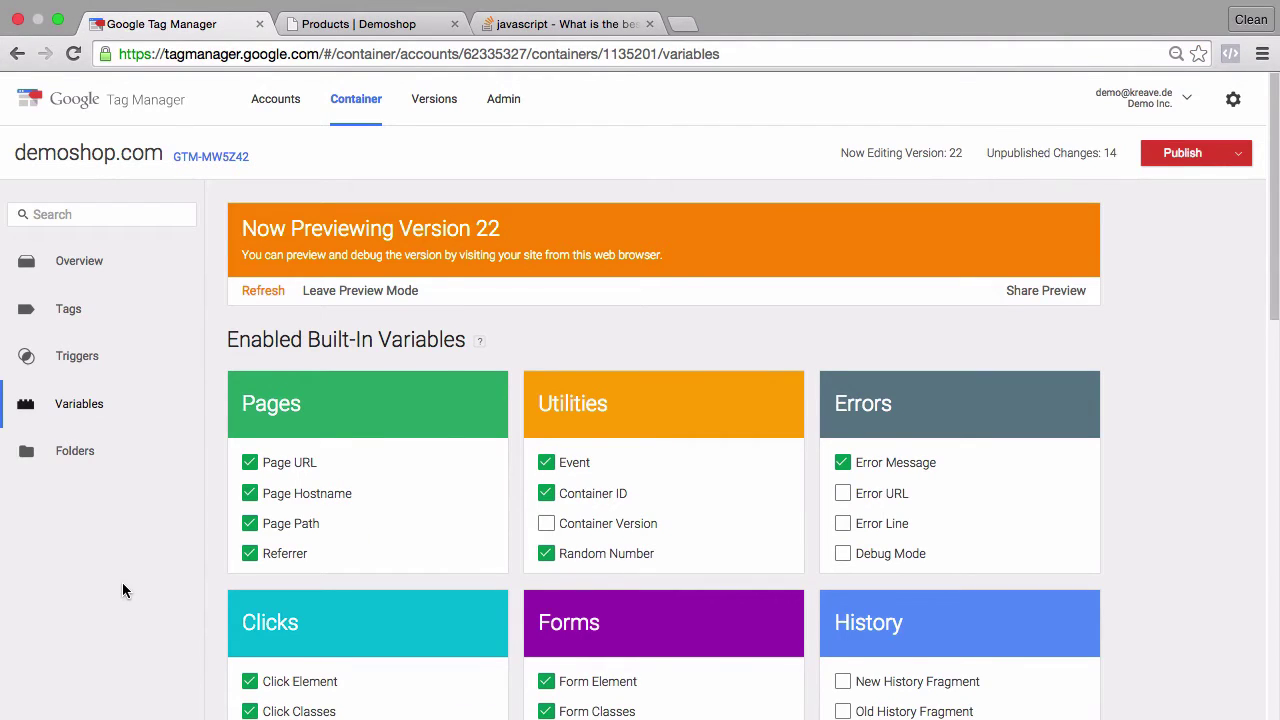
scroll(122, 582, down, 1)
click(96, 310)
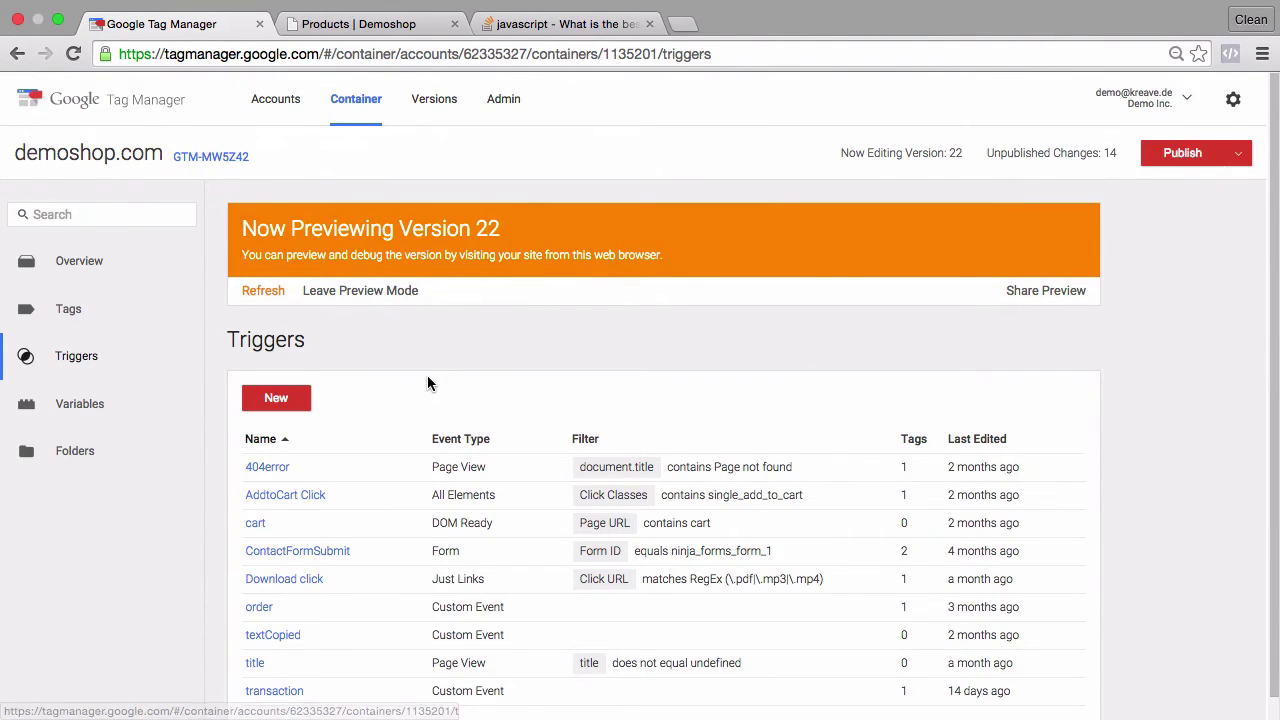
scroll(427, 375, down, 1)
click(276, 374)
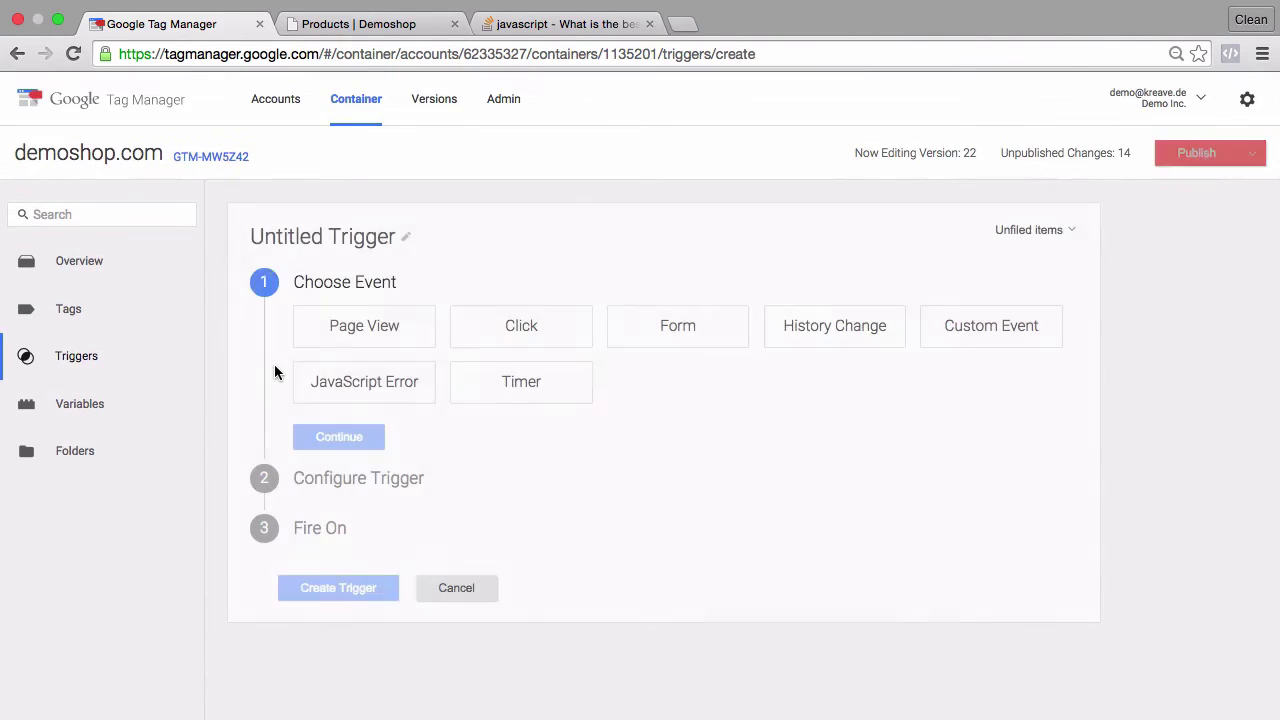
click(295, 236)
key(super+a)
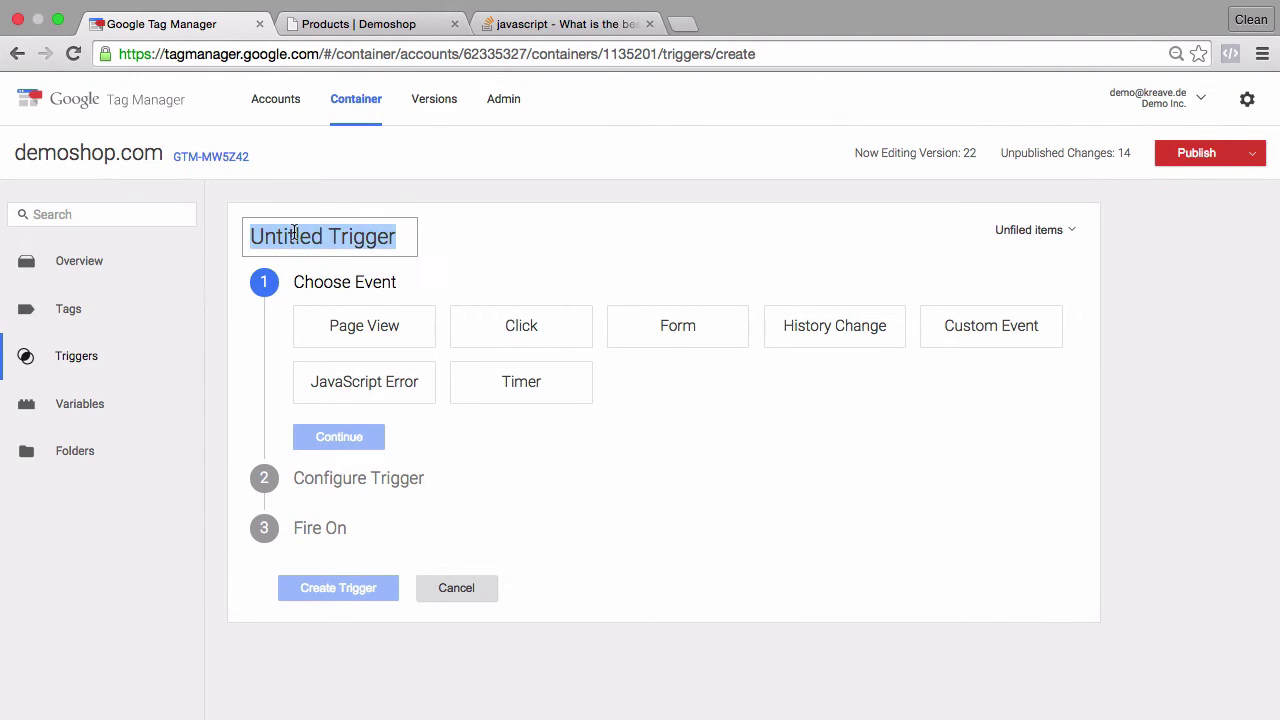
text(isMobile)
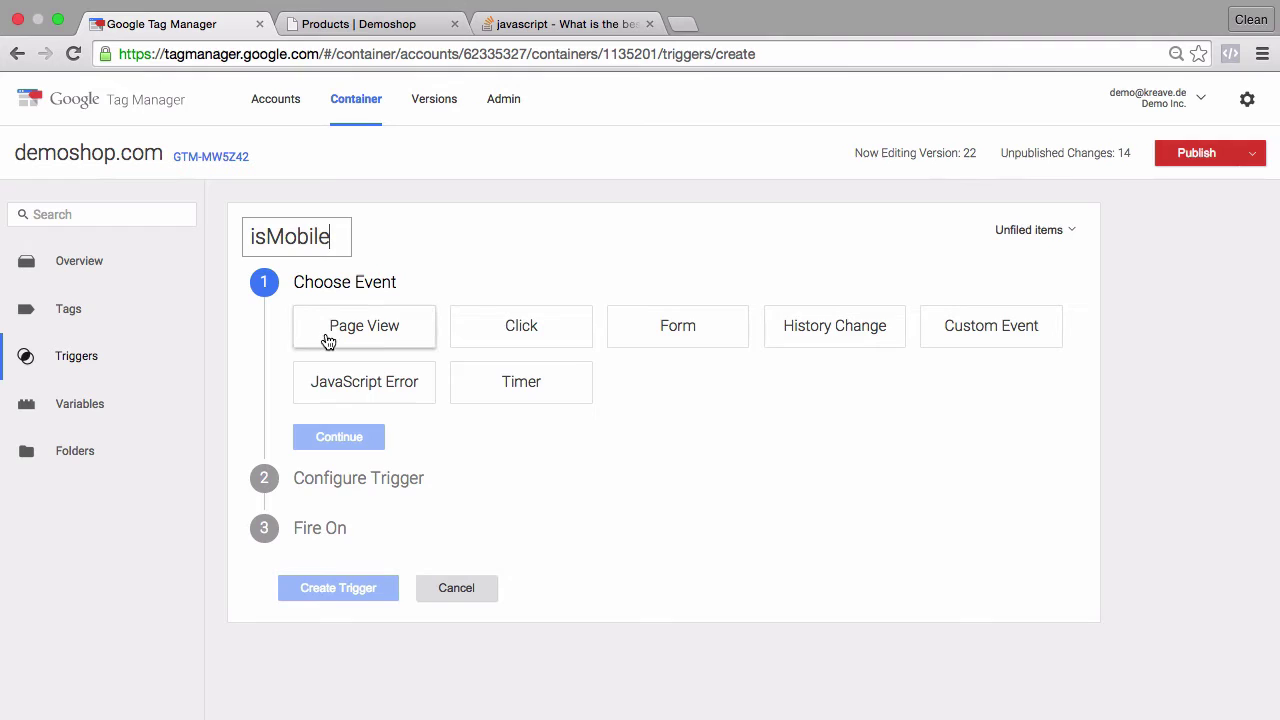
Choose Page View as the trigger's event and keep Page View as its trigger type
click(328, 340)
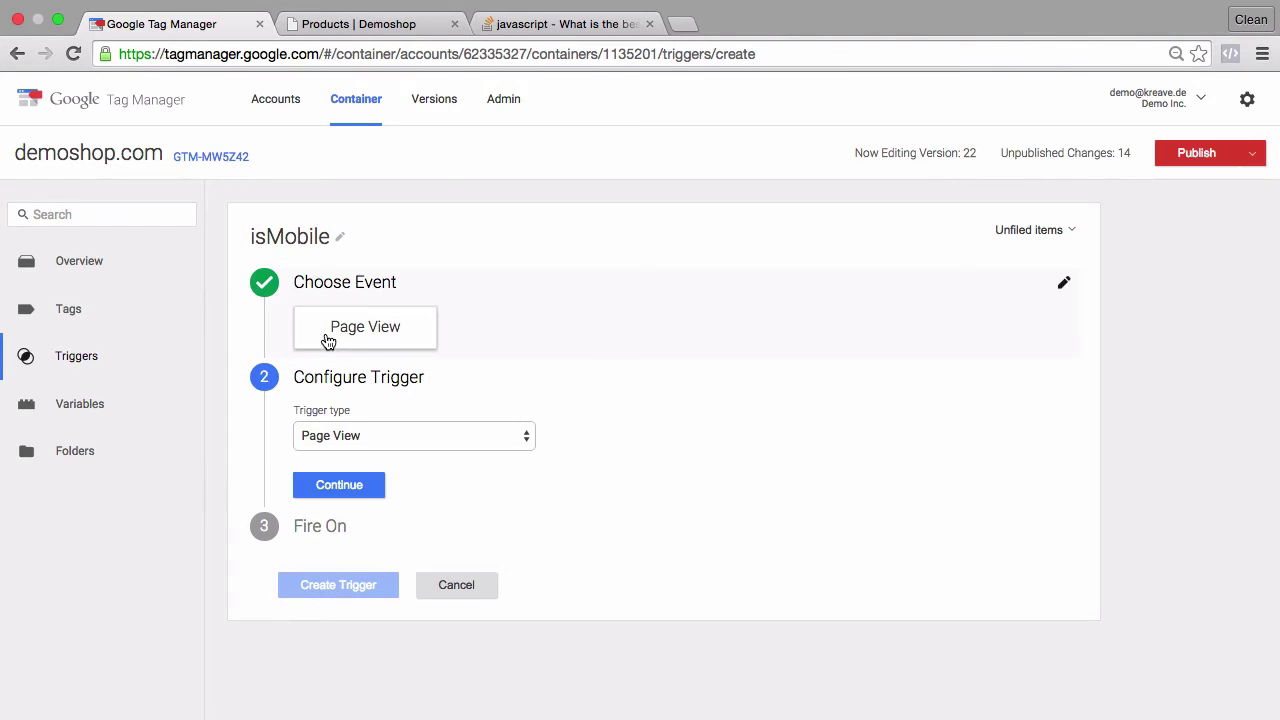
click(308, 437)
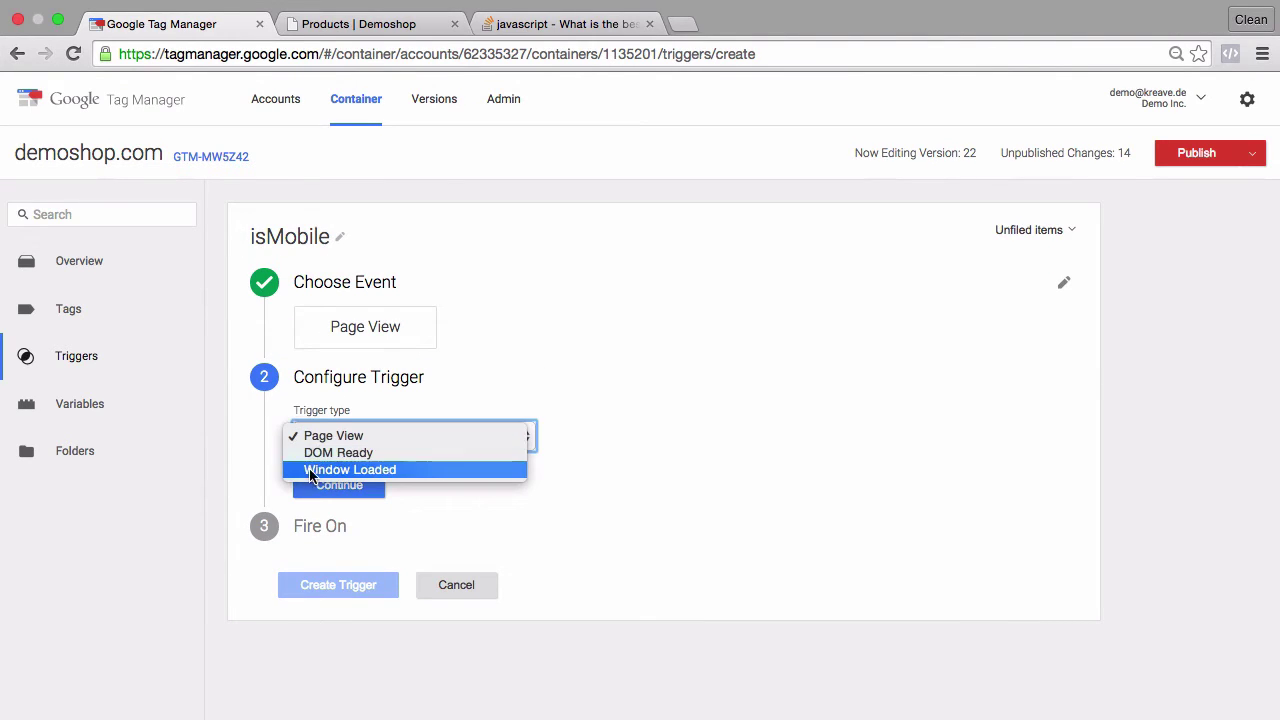
click(357, 438)
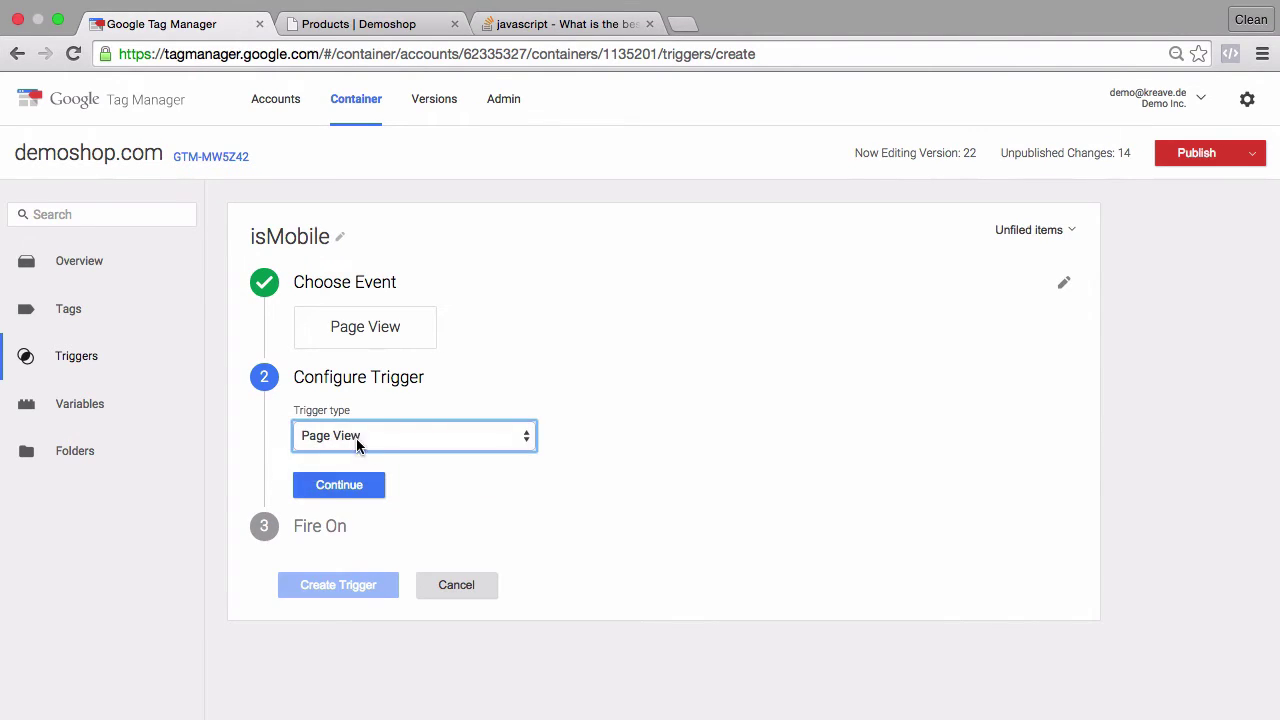
click(337, 490)
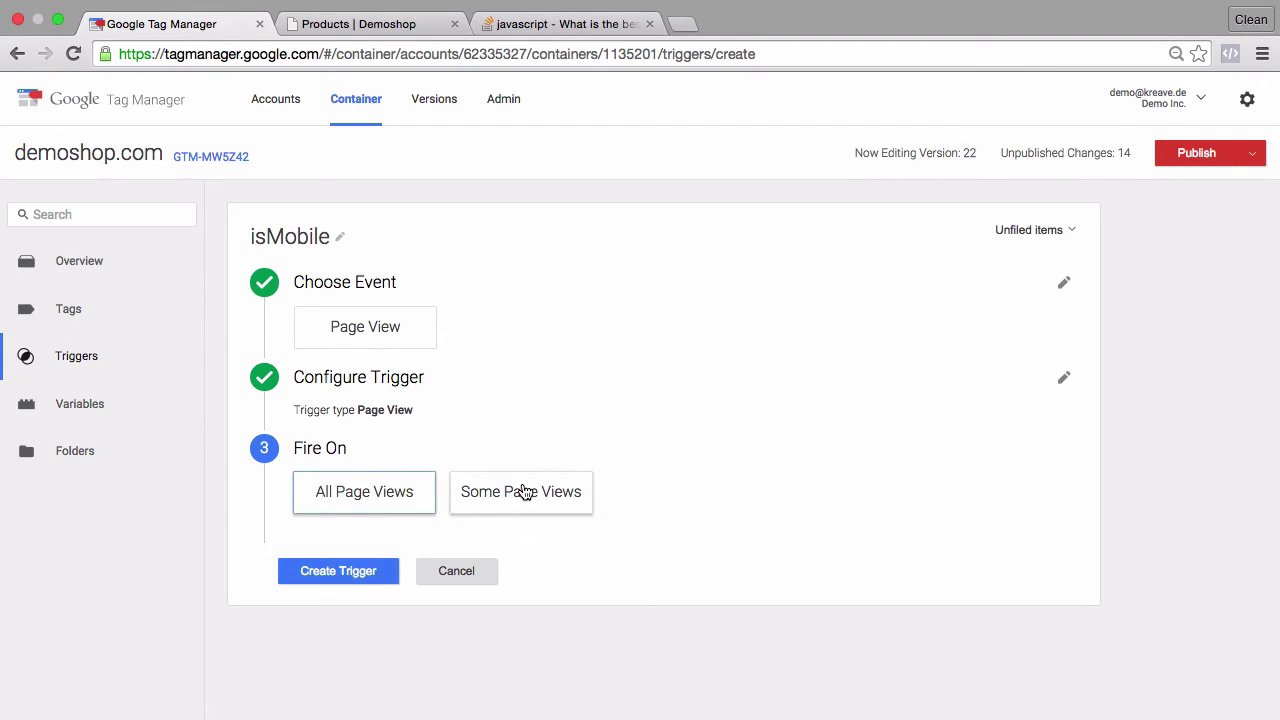
Limit the trigger to some page views where isMobile equals true, and create the trigger
click(465, 505)
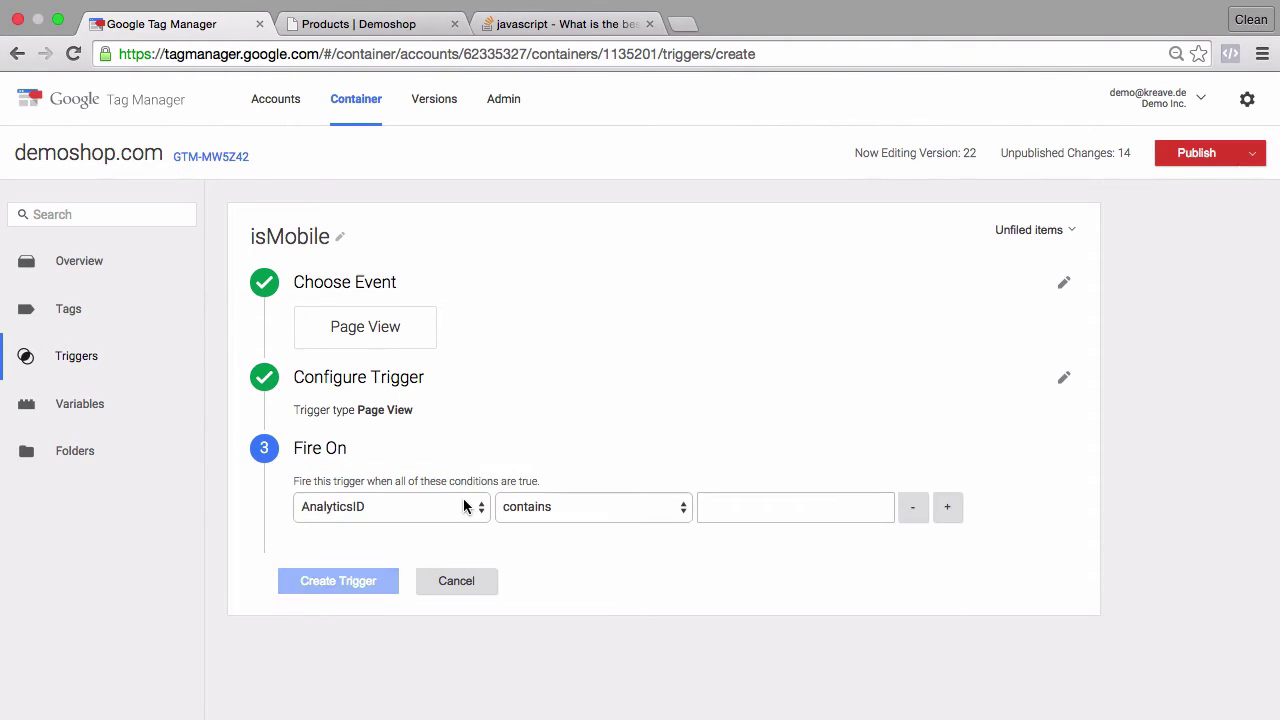
click(393, 520)
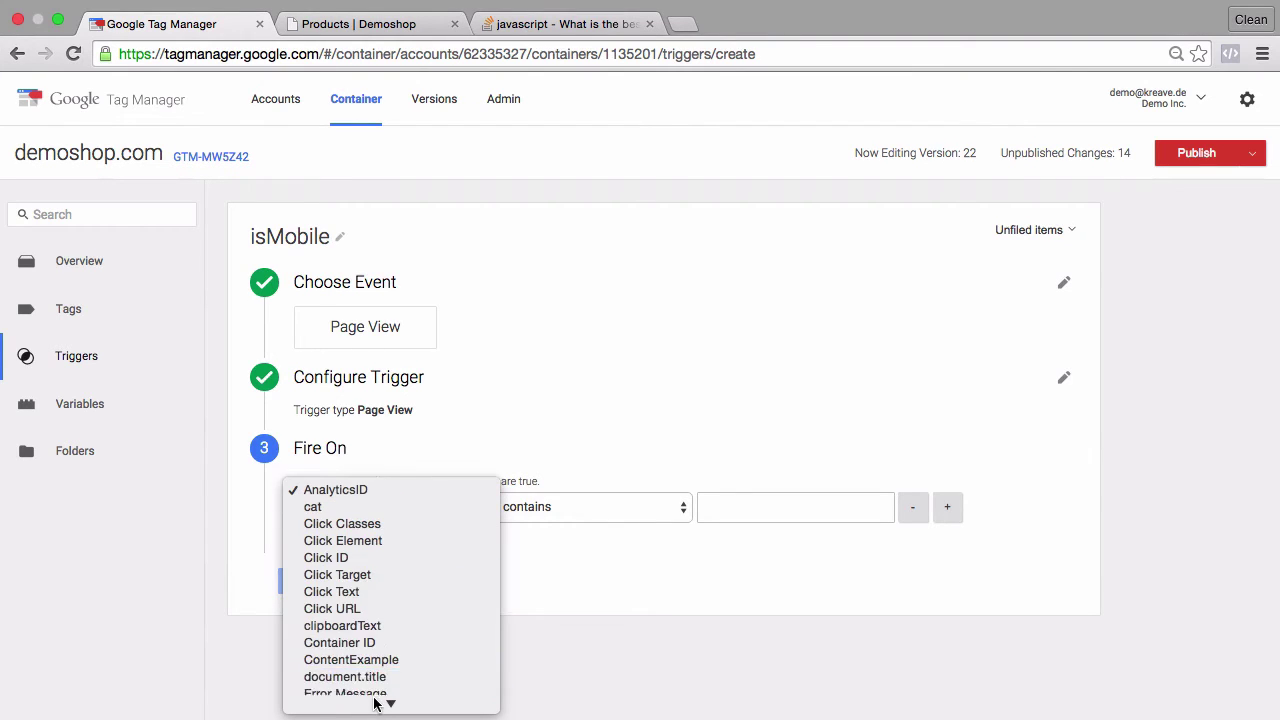
mouse_move(376, 704)
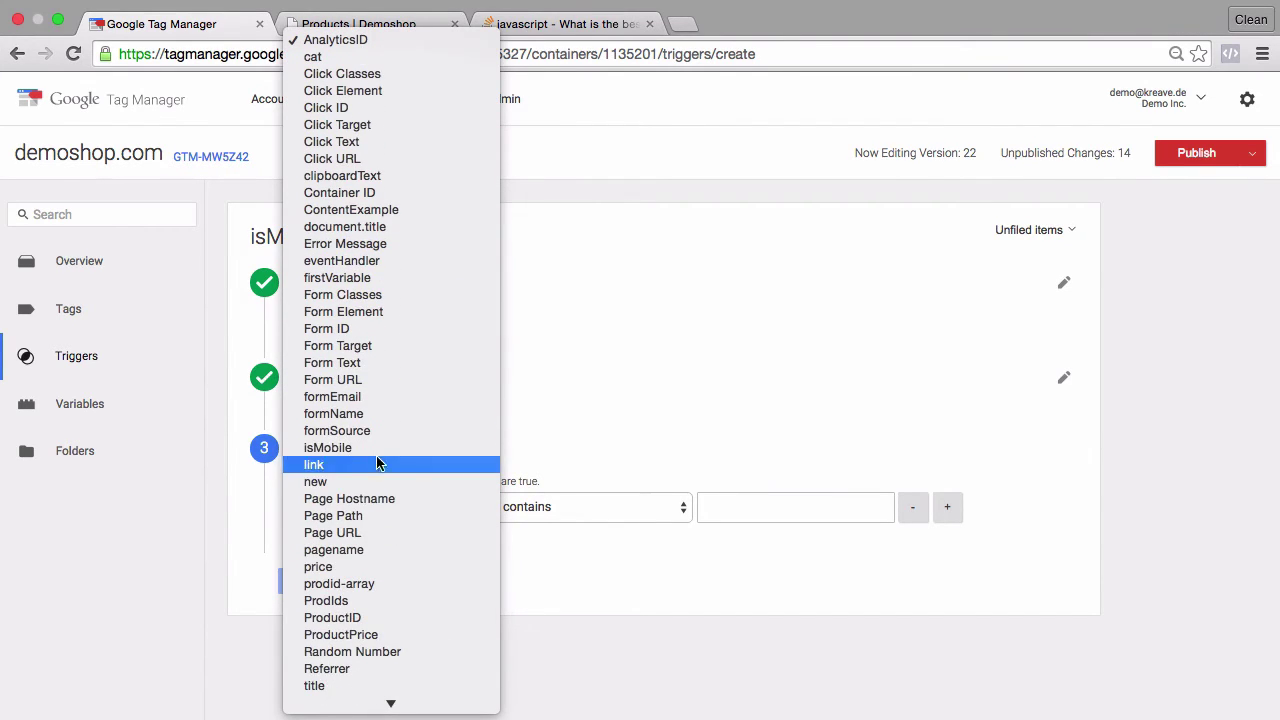
click(368, 448)
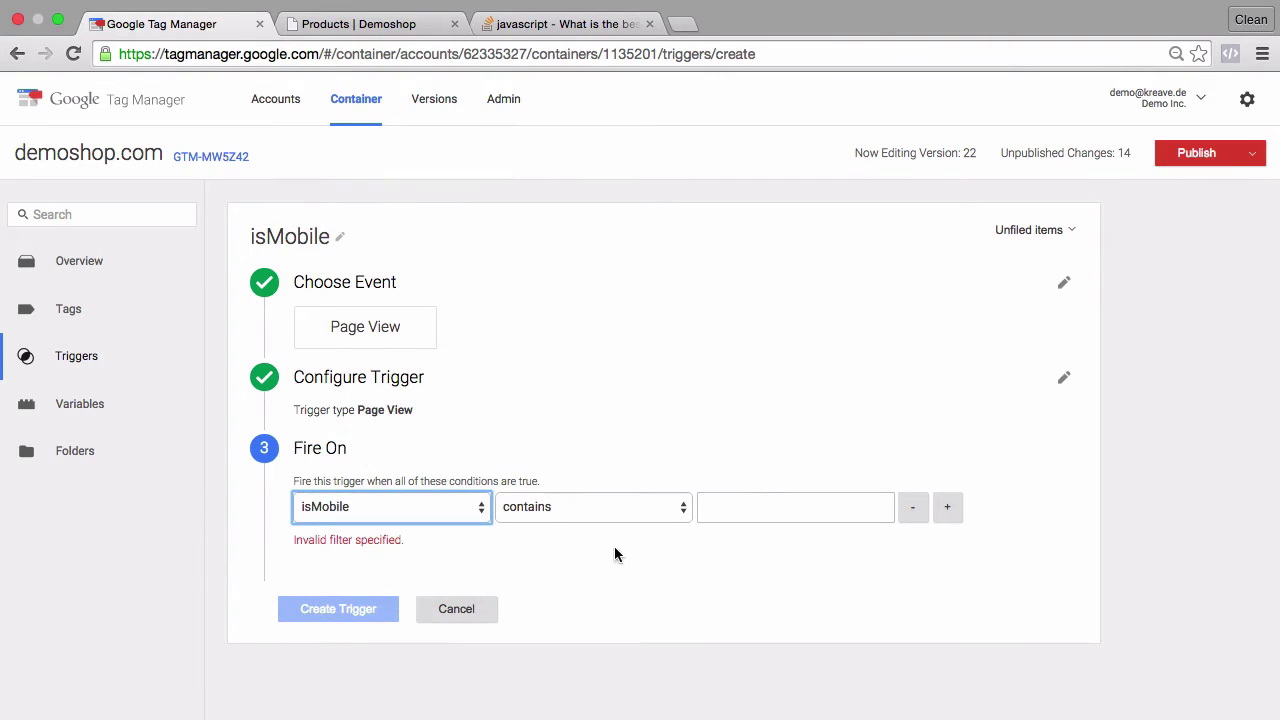
click(591, 506)
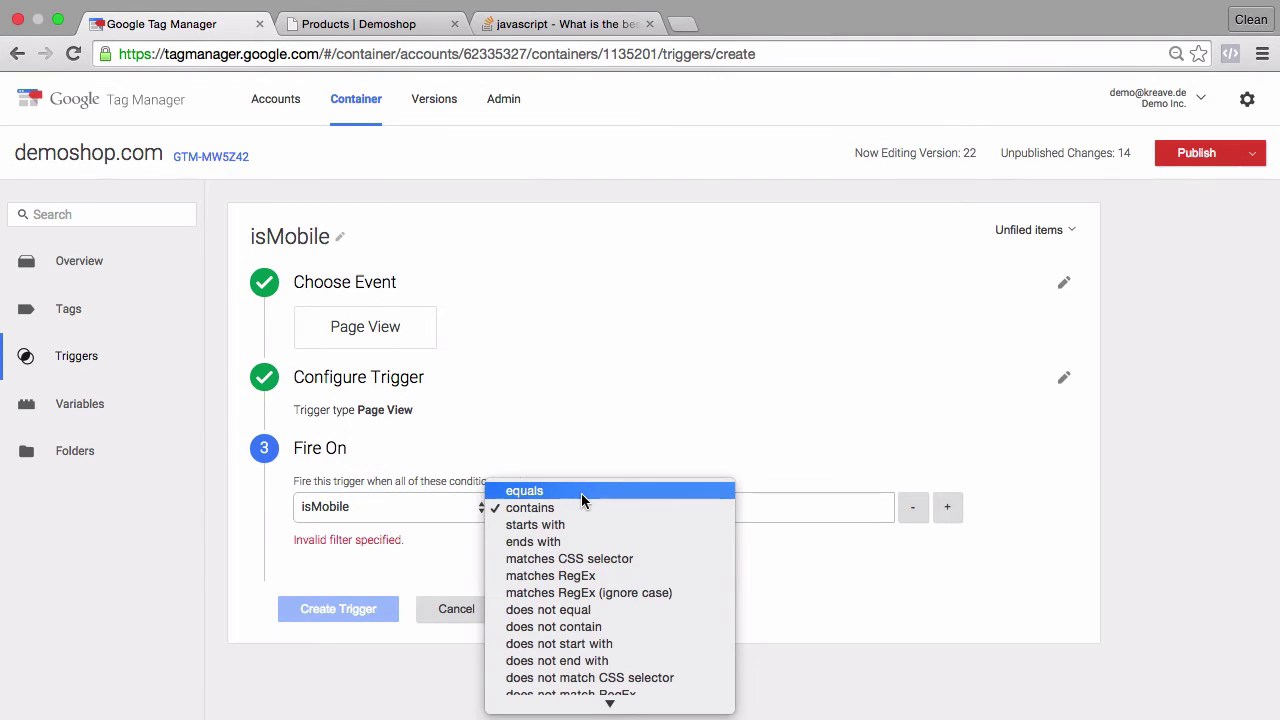
click(581, 493)
click(760, 501)
text(t)
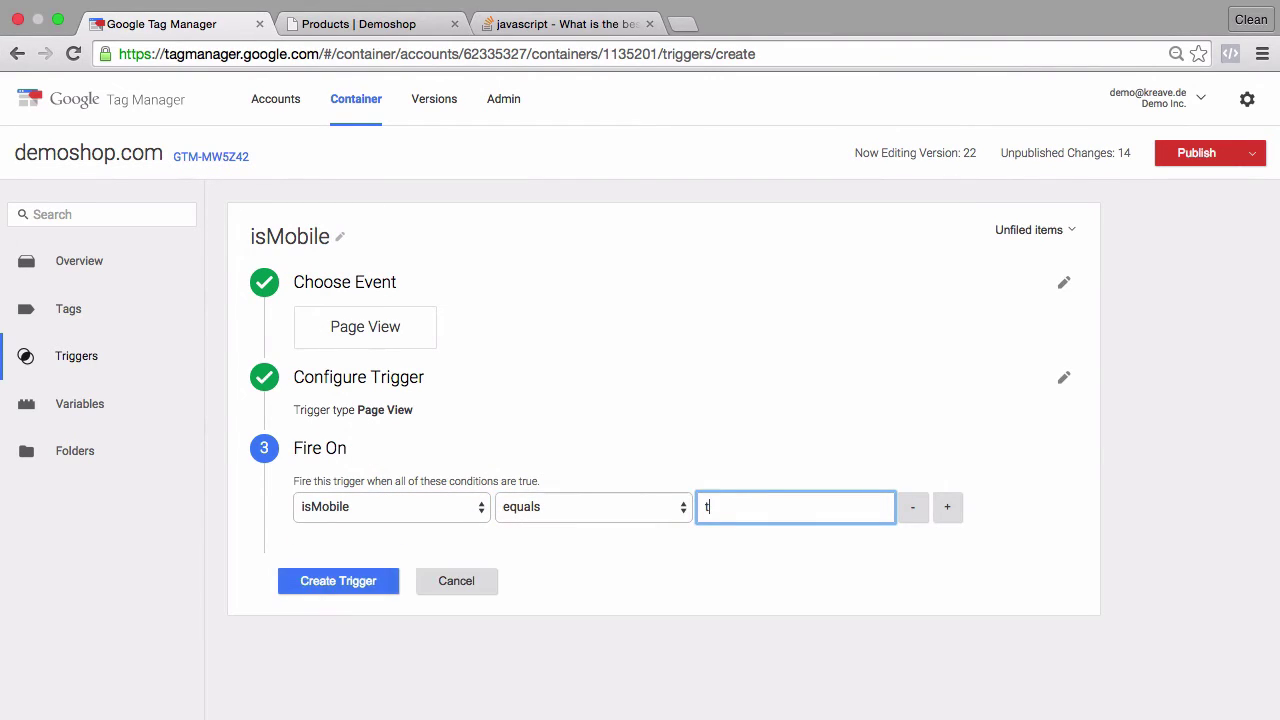
text(rue)
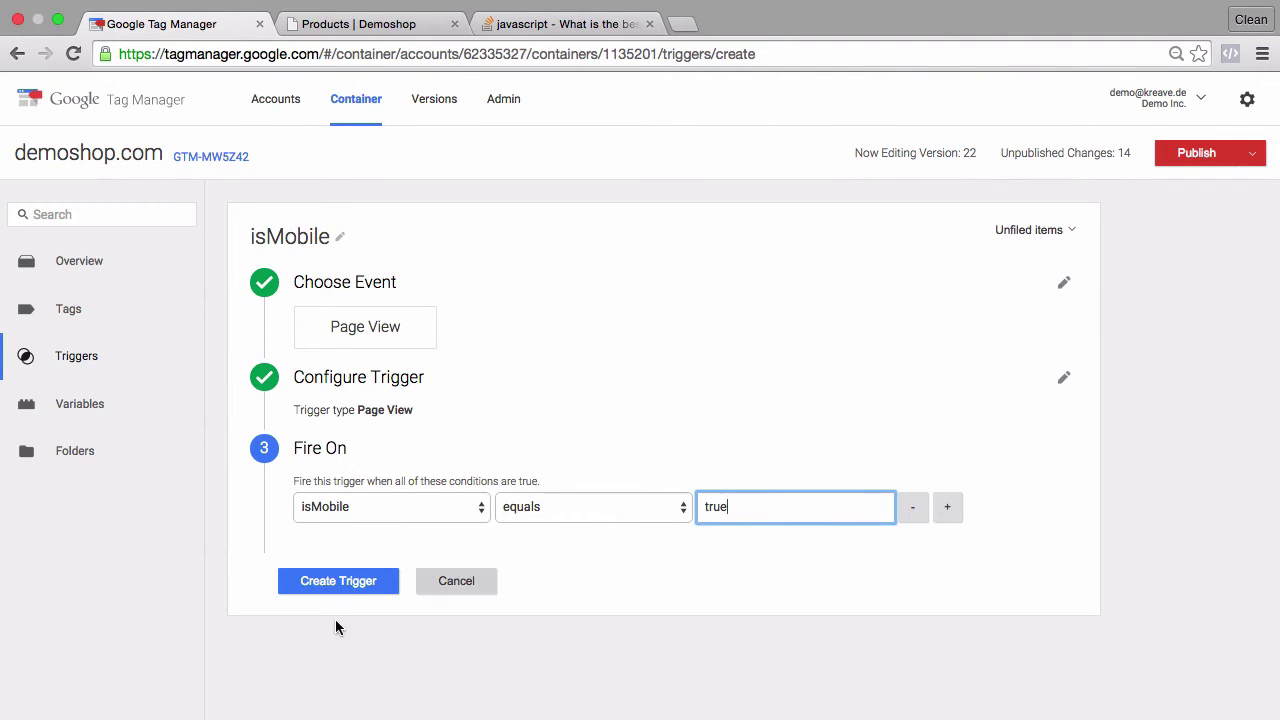
click(346, 591)
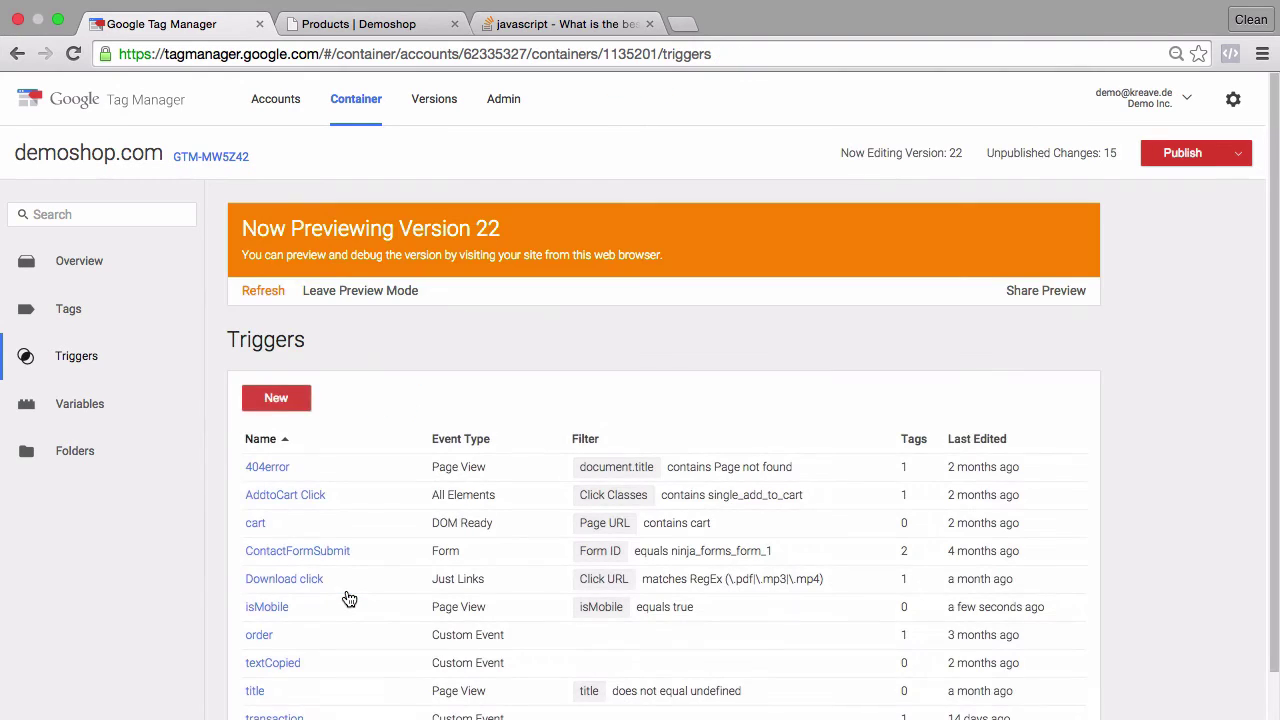
Start a new tag named AdRoll - Retargeting - Mobile Users and choose AdRoll as its product
click(85, 332)
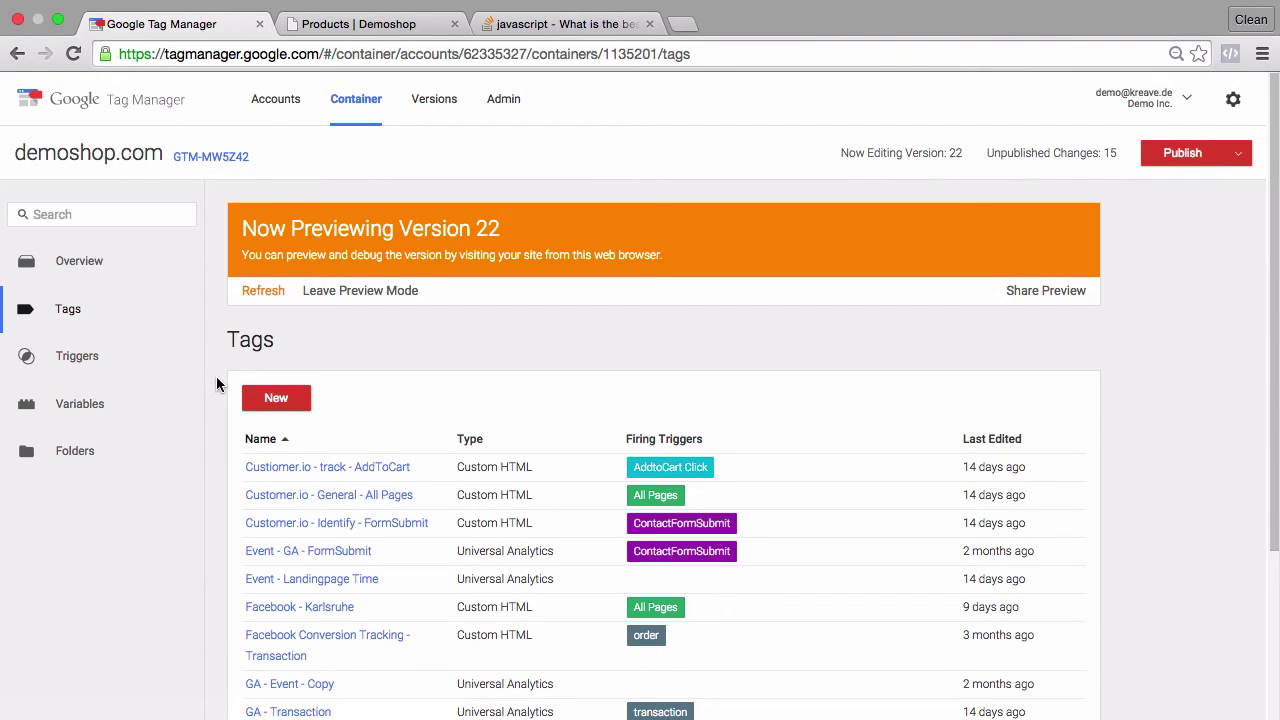
scroll(217, 384, down, 5)
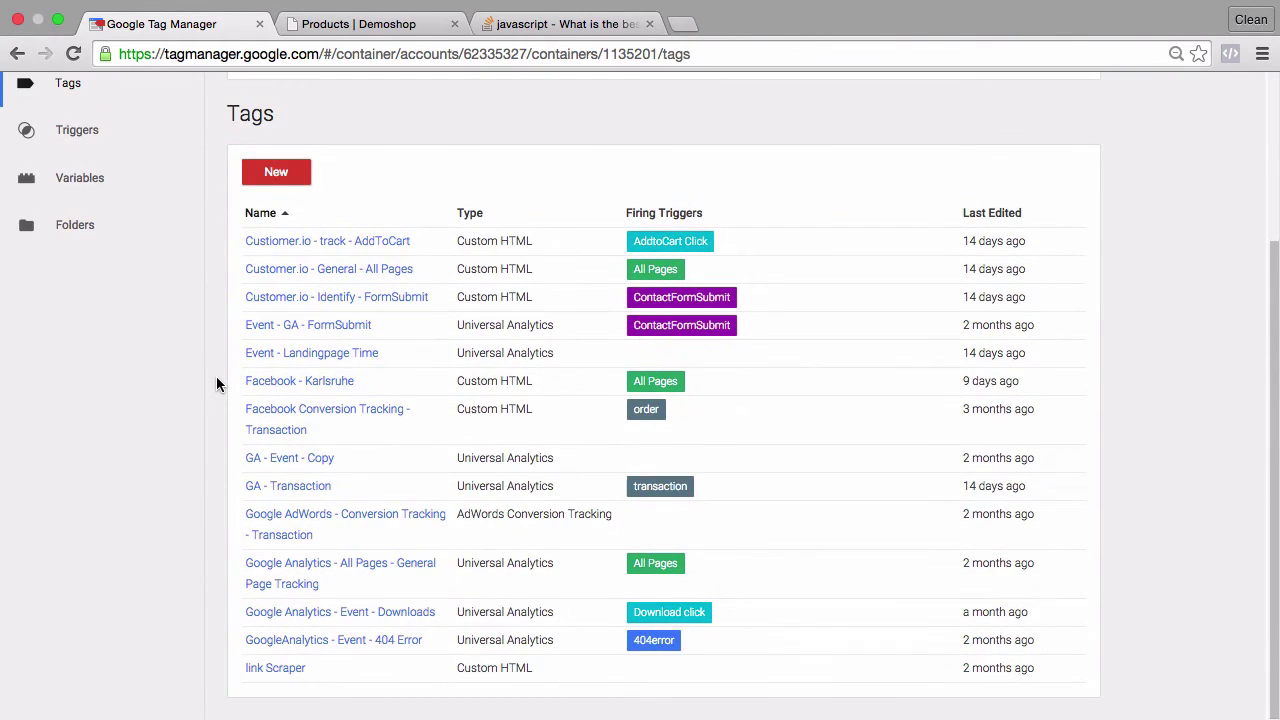
click(284, 172)
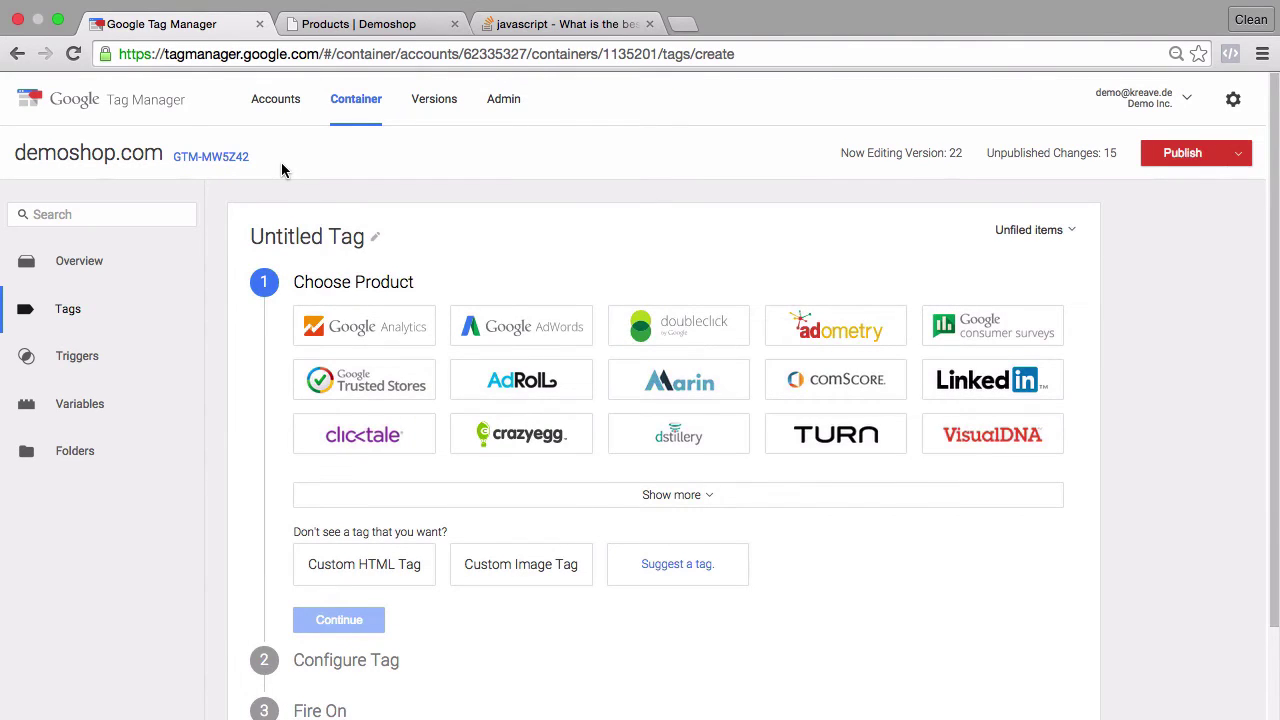
click(271, 220)
text(Ad)
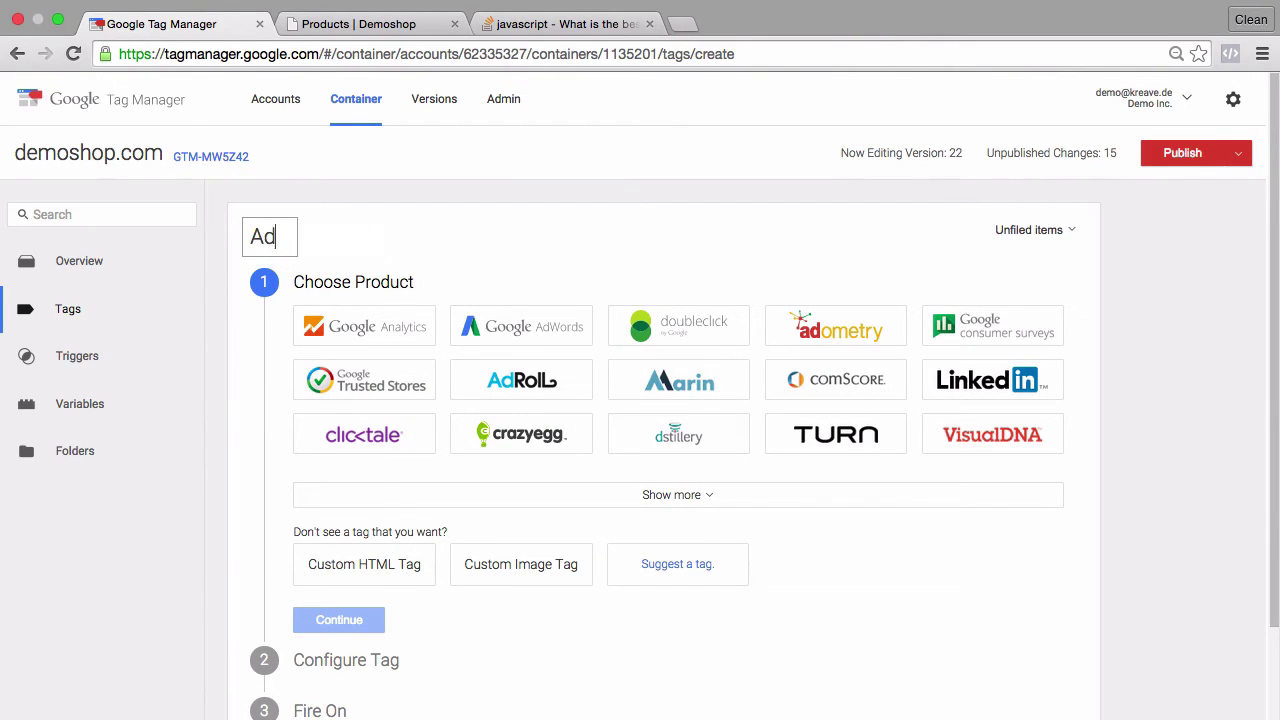
text(Roll - R)
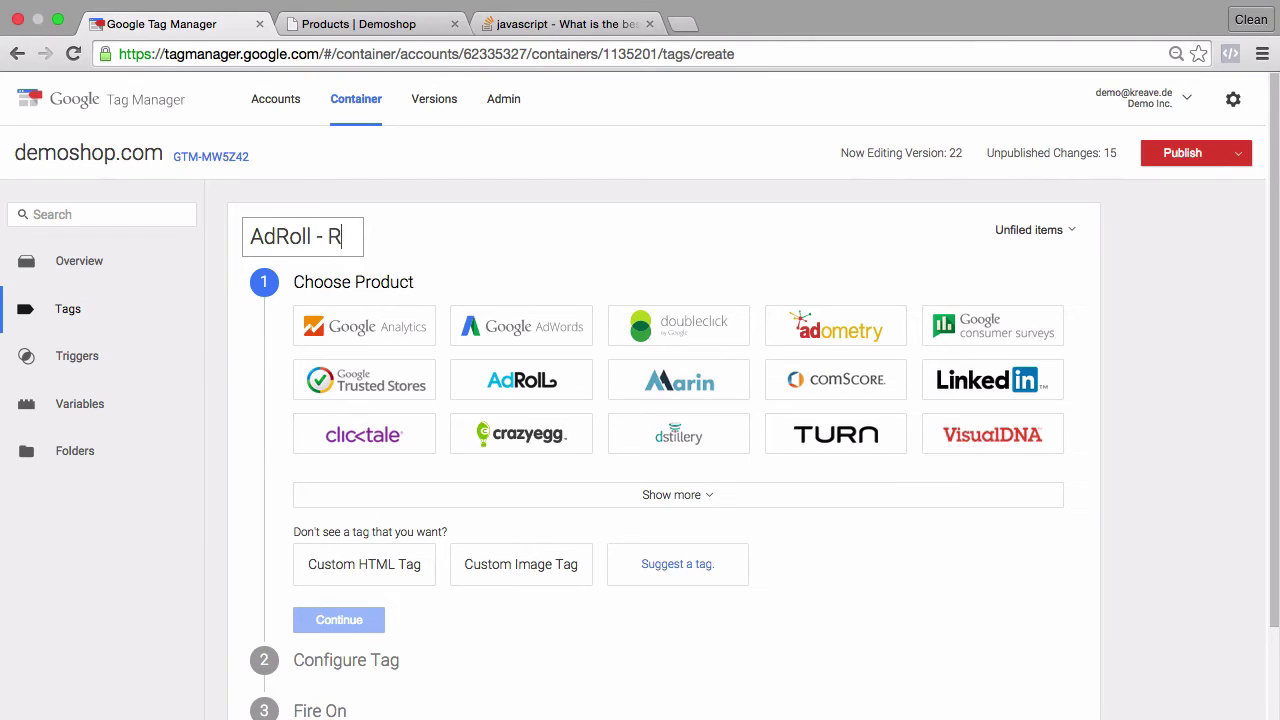
text(etargeting -Mo)
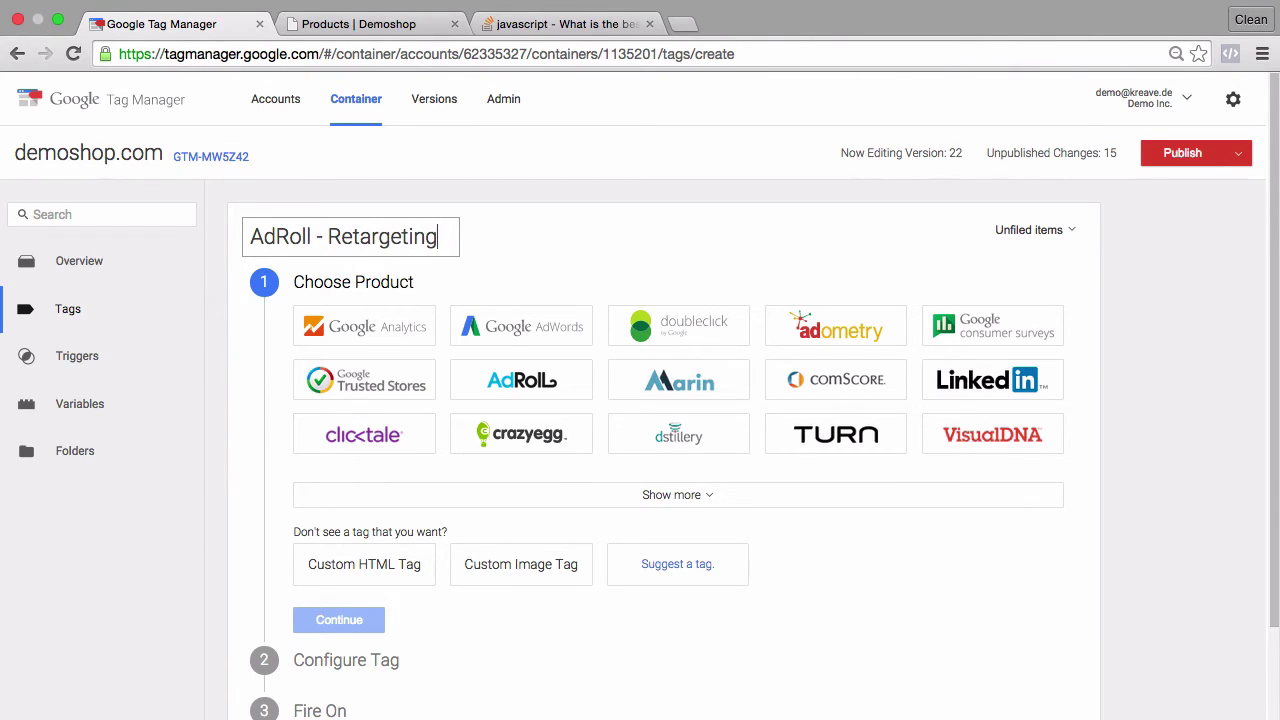
key(BackSpace)
key(BackSpace)
text(Mobile Users)
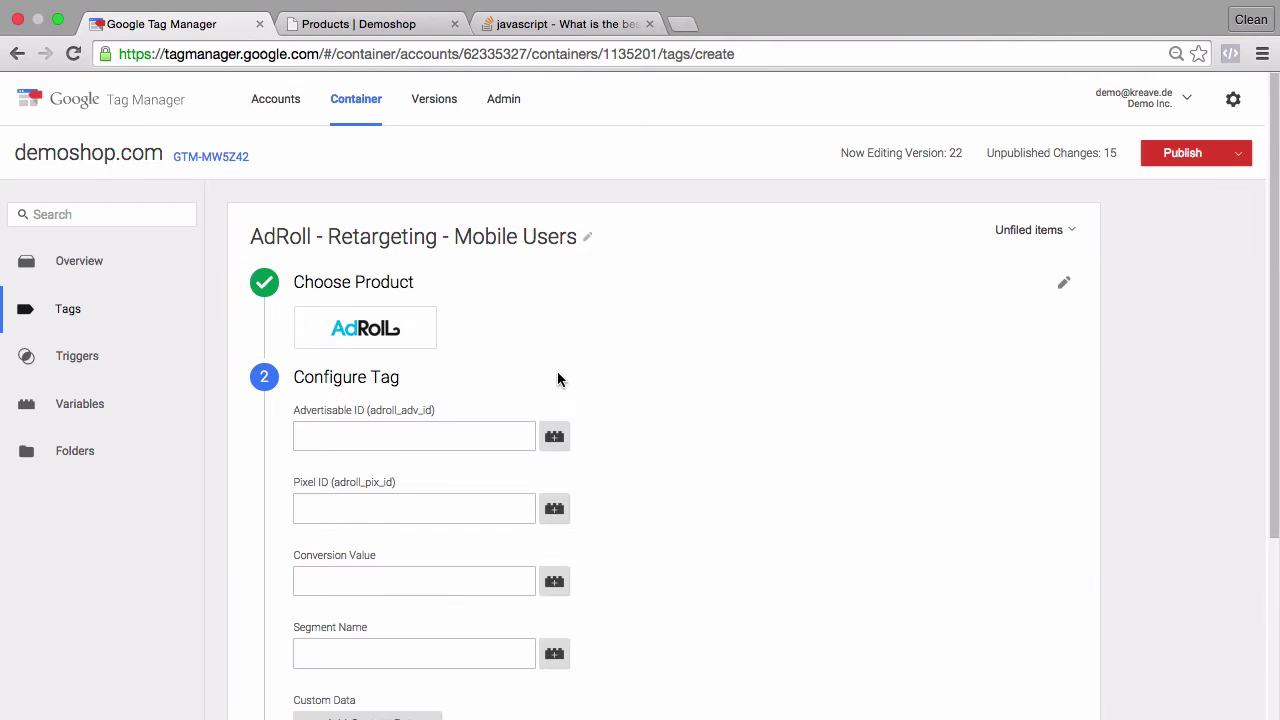
Enter the Advertisable ID, copy the same number into the Pixel ID, and continue to the tag's firing settings
scroll(720, 365, down, 3)
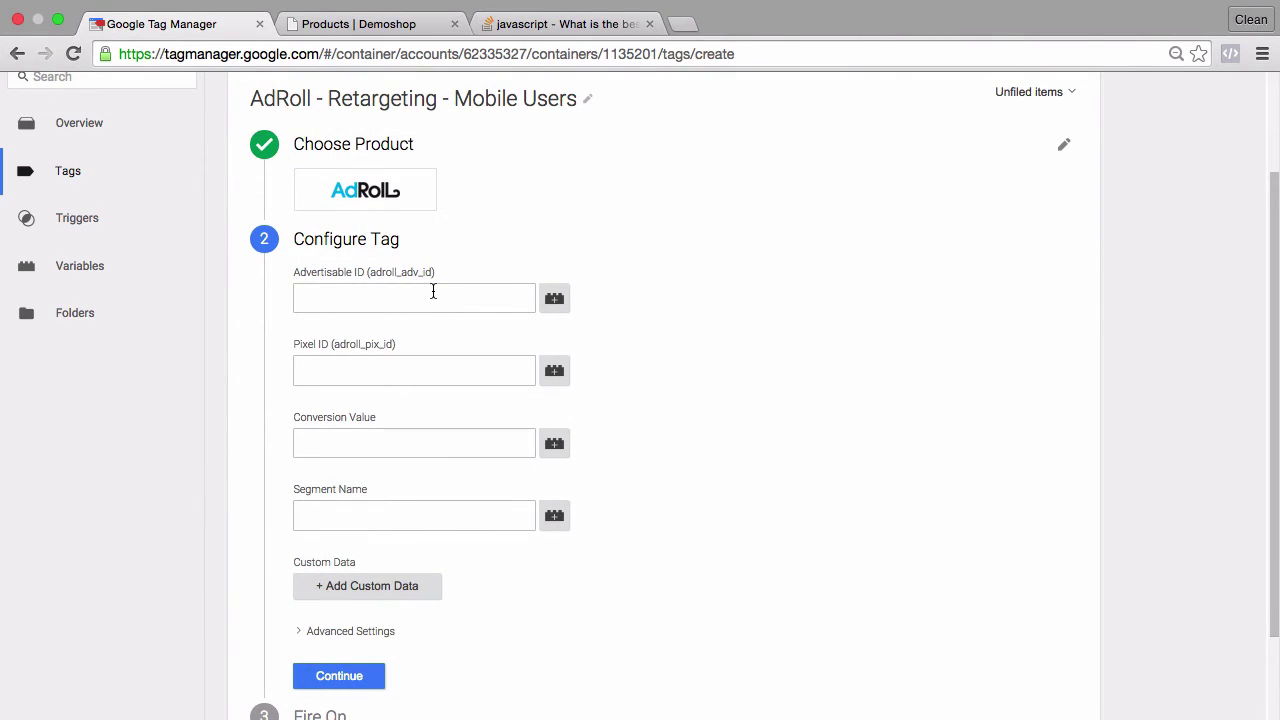
click(433, 291)
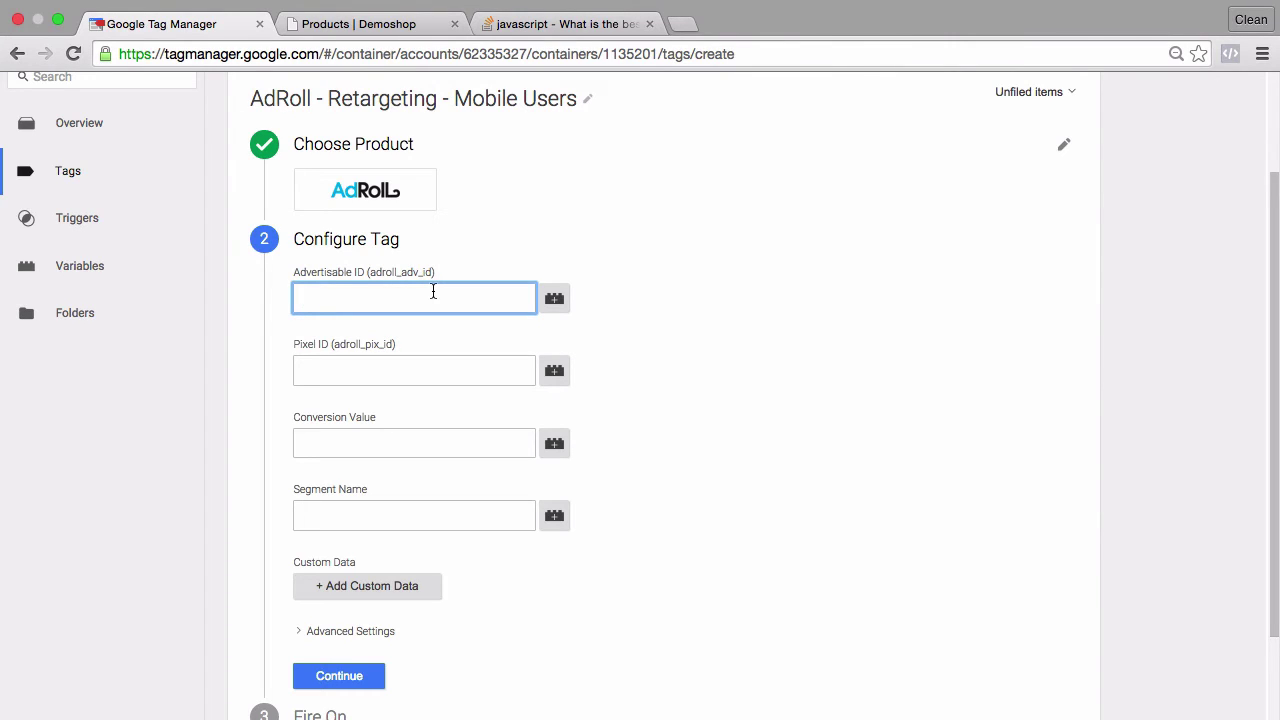
text(12345678990)
double_click(434, 300)
key(super+c)
click(362, 378)
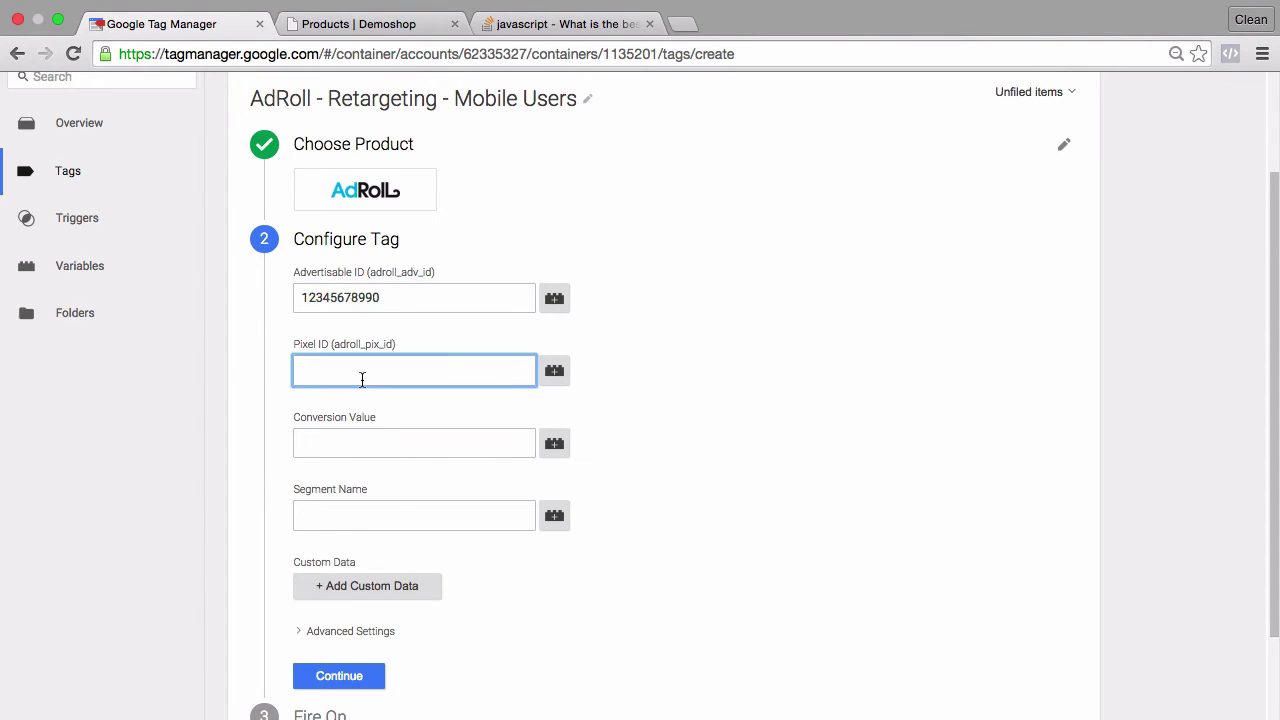
key(super+v)
scroll(232, 497, down, 3)
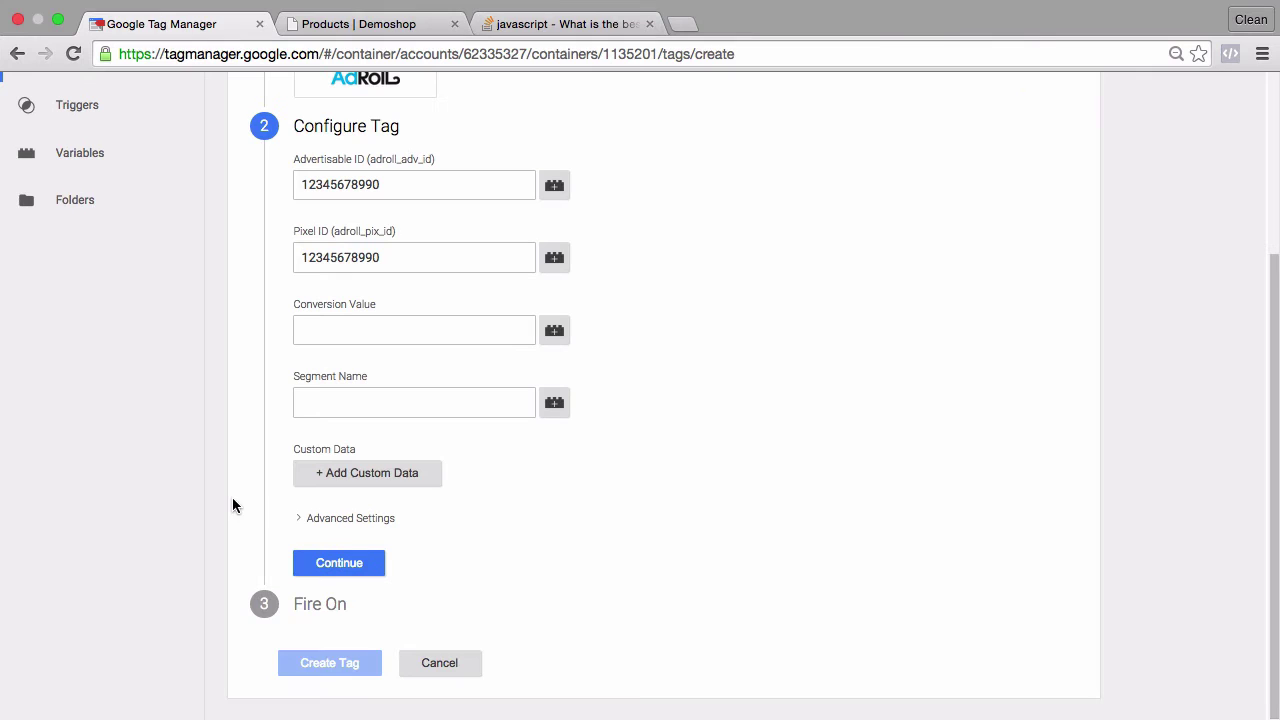
click(325, 565)
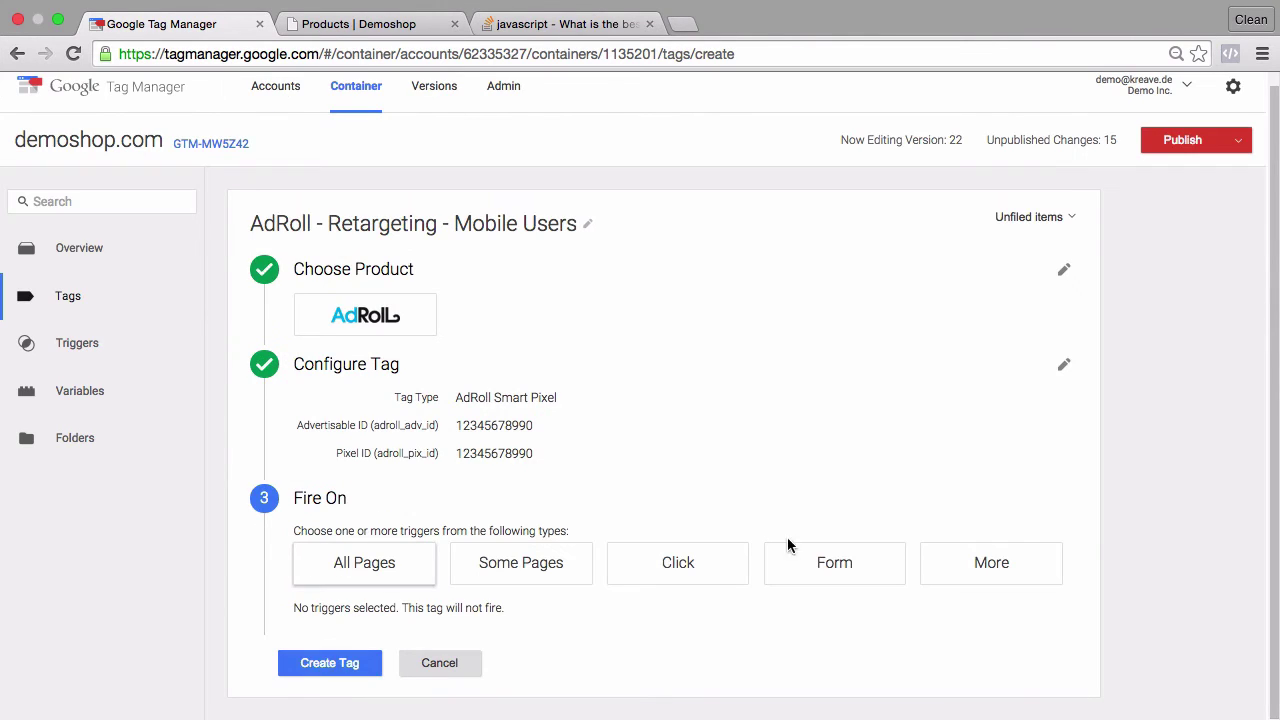
Assign the existing isMobile trigger to the AdRoll tag and create the tag
click(1043, 565)
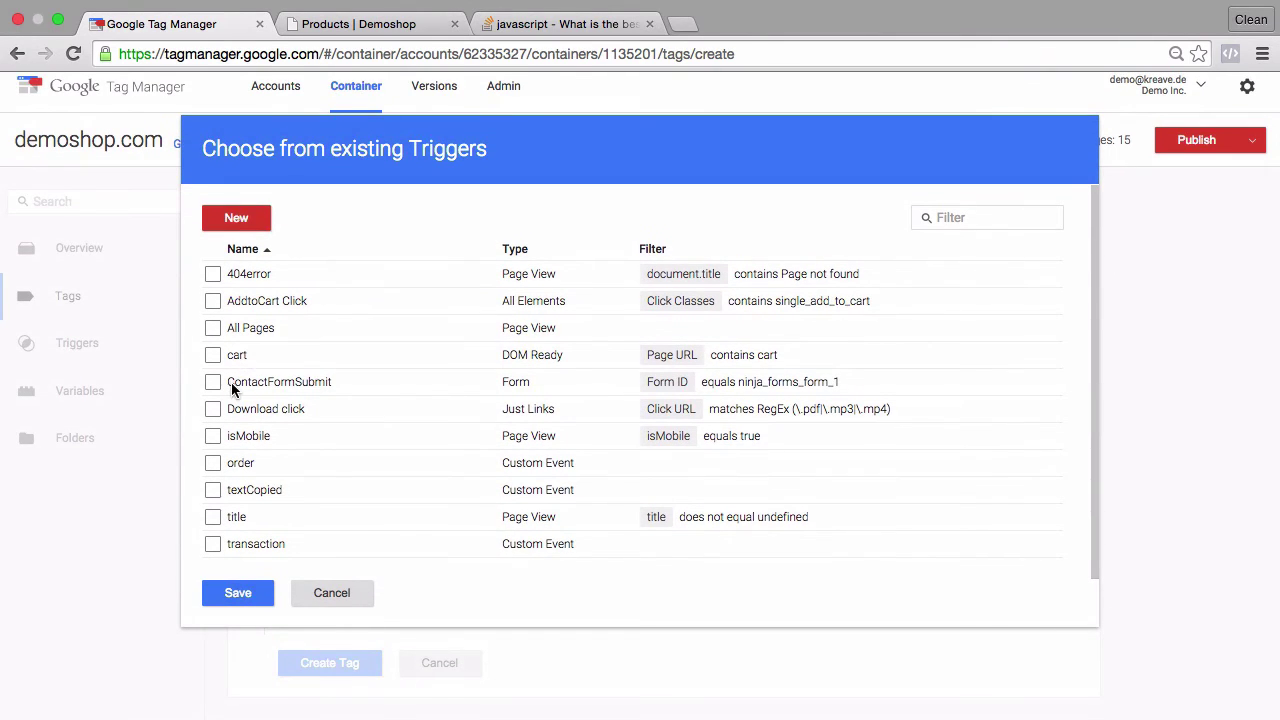
click(213, 441)
click(245, 596)
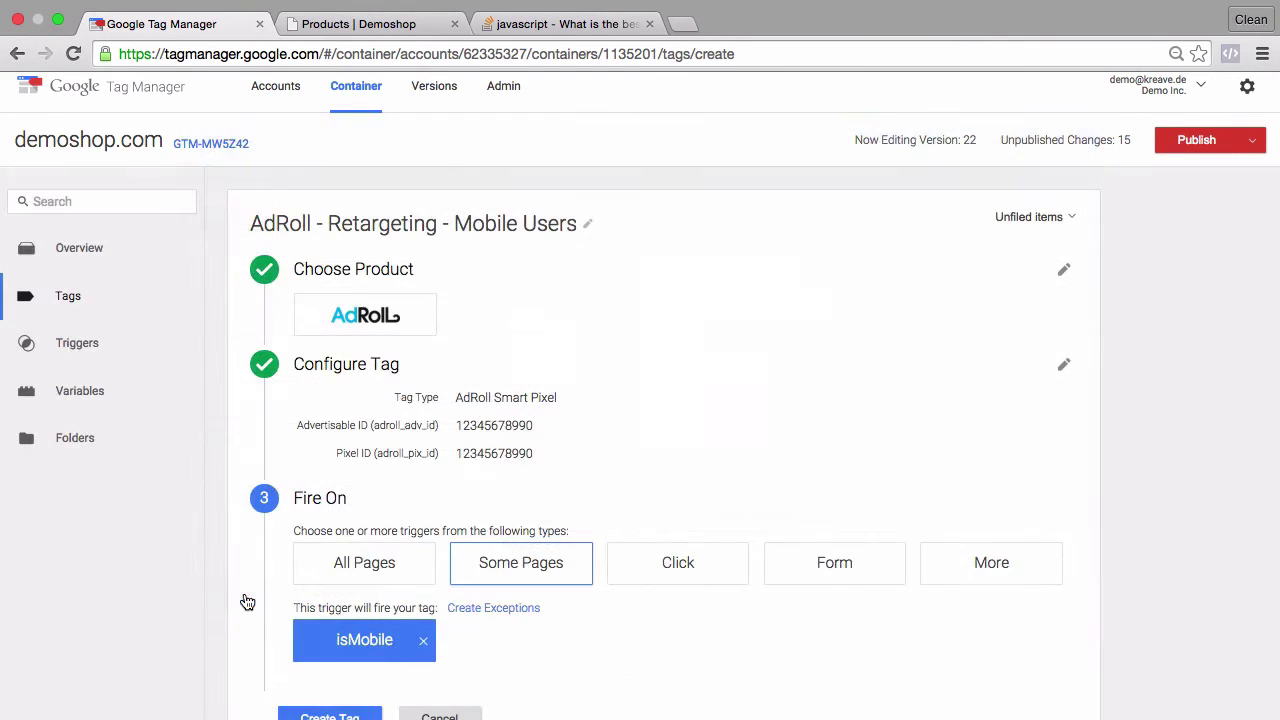
scroll(229, 612, down, 1)
click(343, 662)
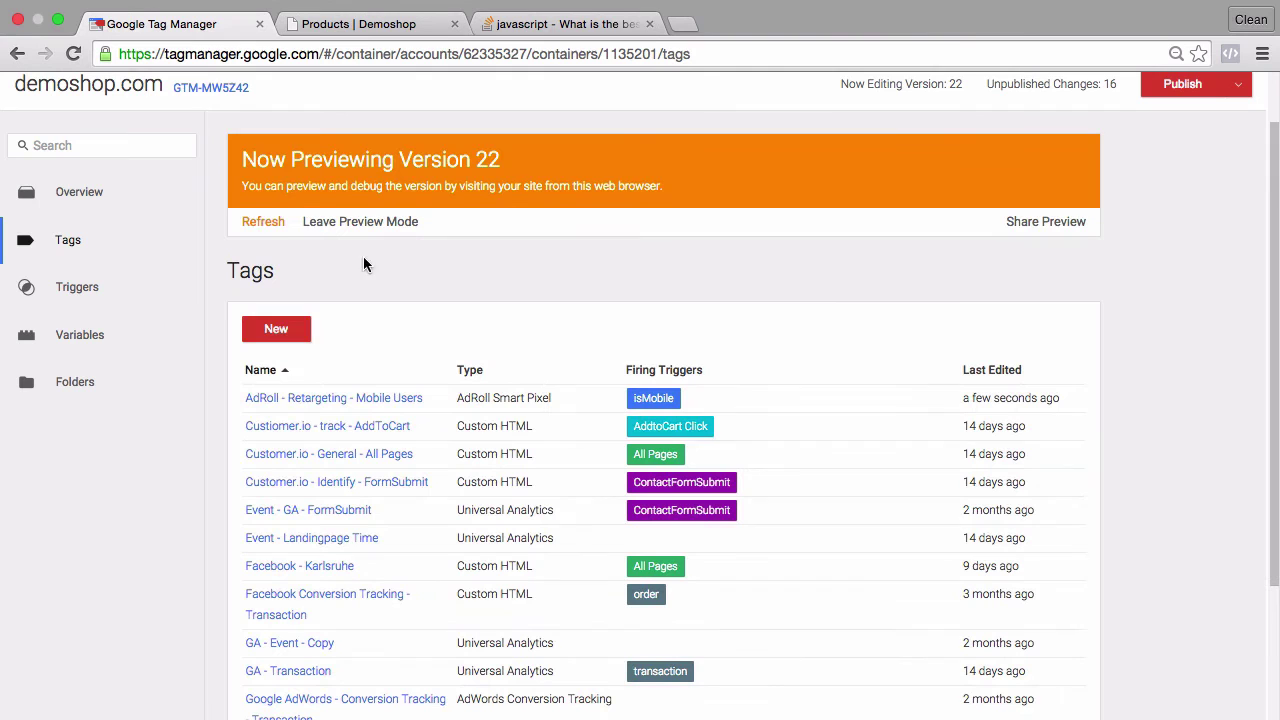
Refresh the container preview, then reload the emulated demoshop.com page and check which tags fired
click(268, 229)
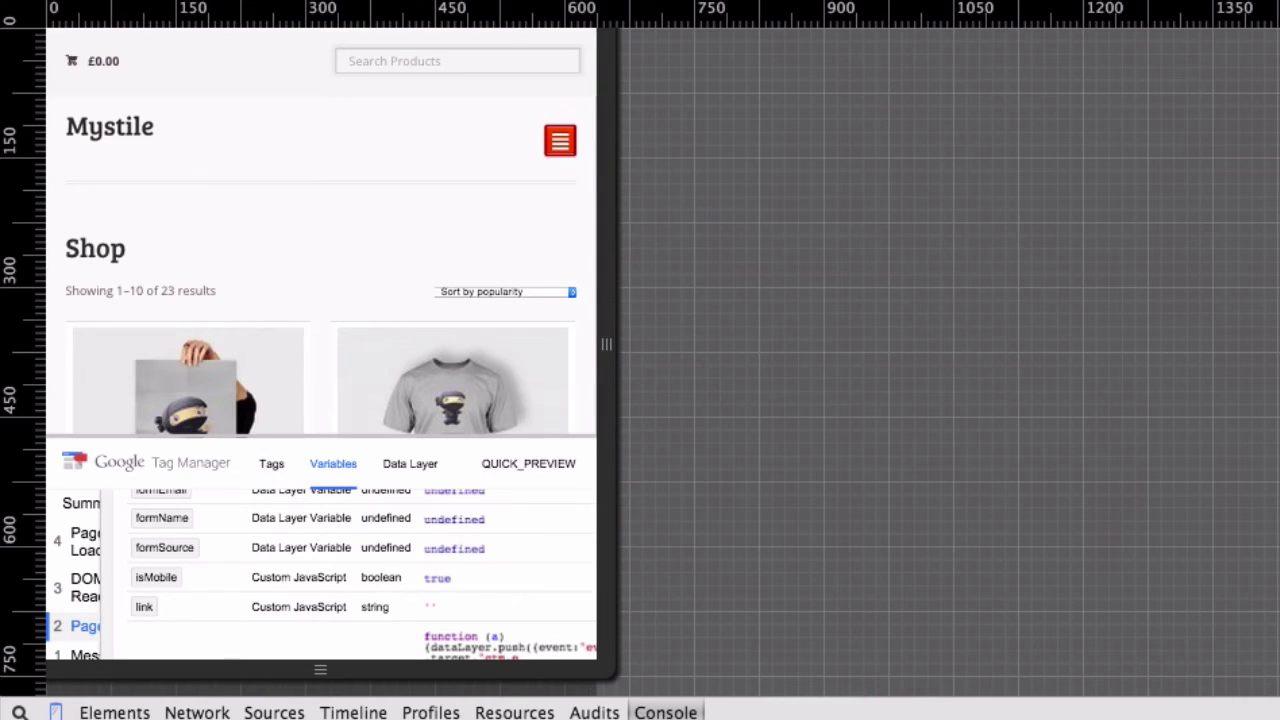
key(super+r)
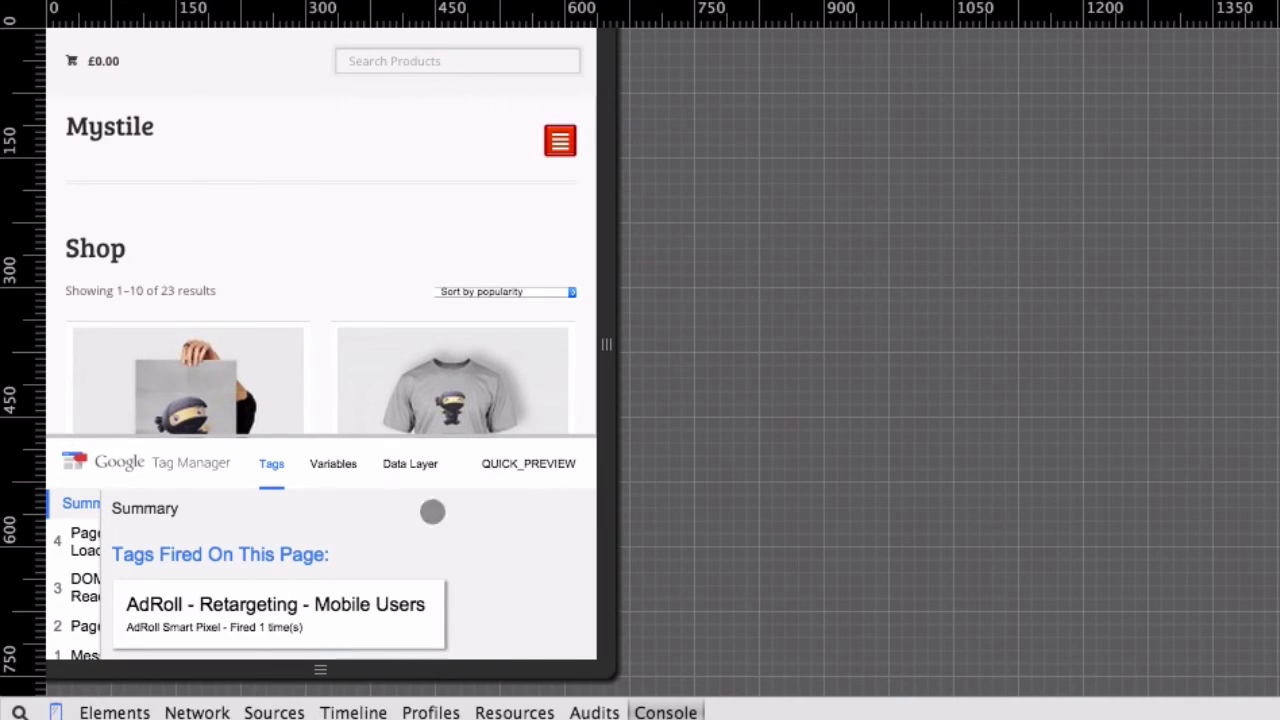
scroll(535, 540, down, 1)
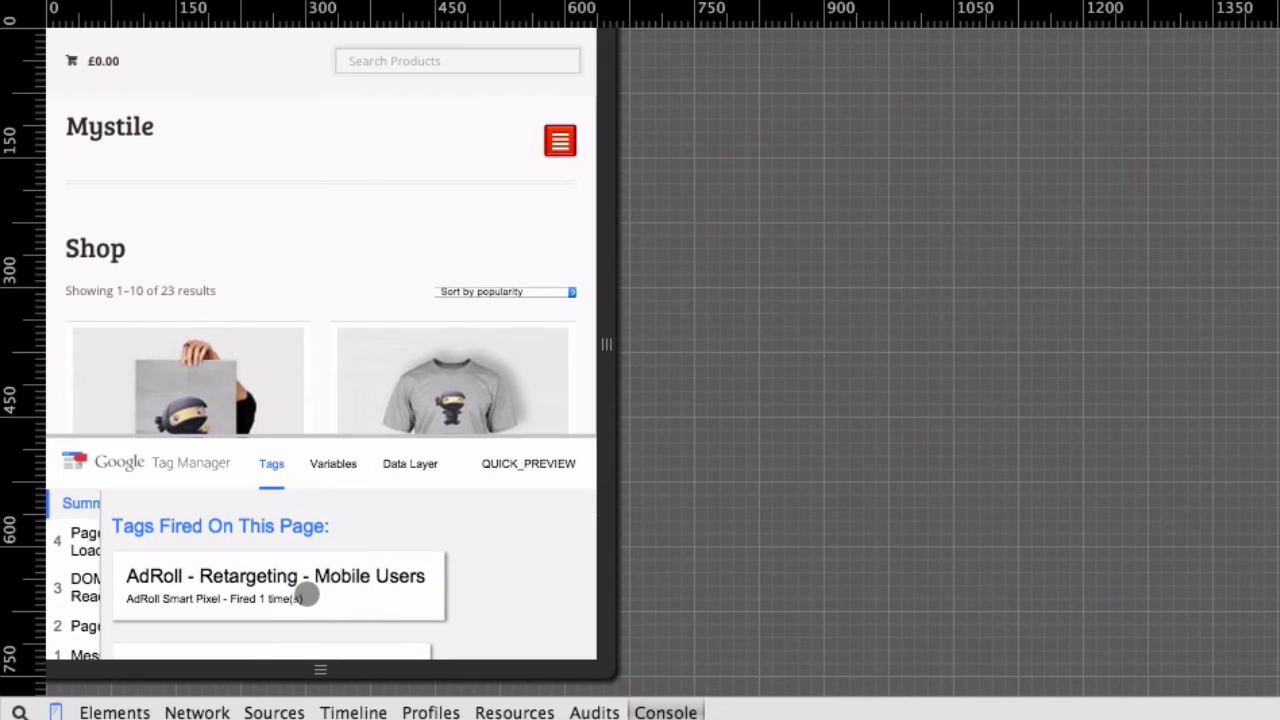
scroll(85, 574, down, 2)
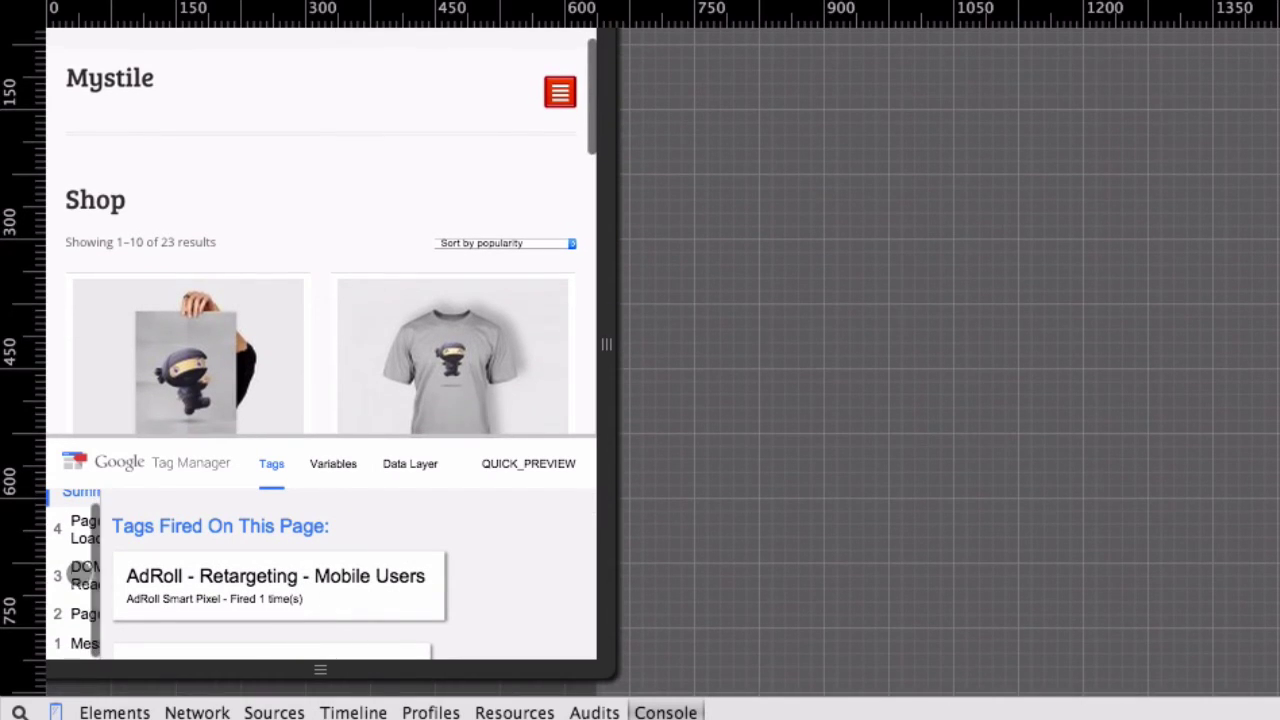
Open the AdRoll tag's details for the Pageview event and examine its firing trigger's filters
click(65, 614)
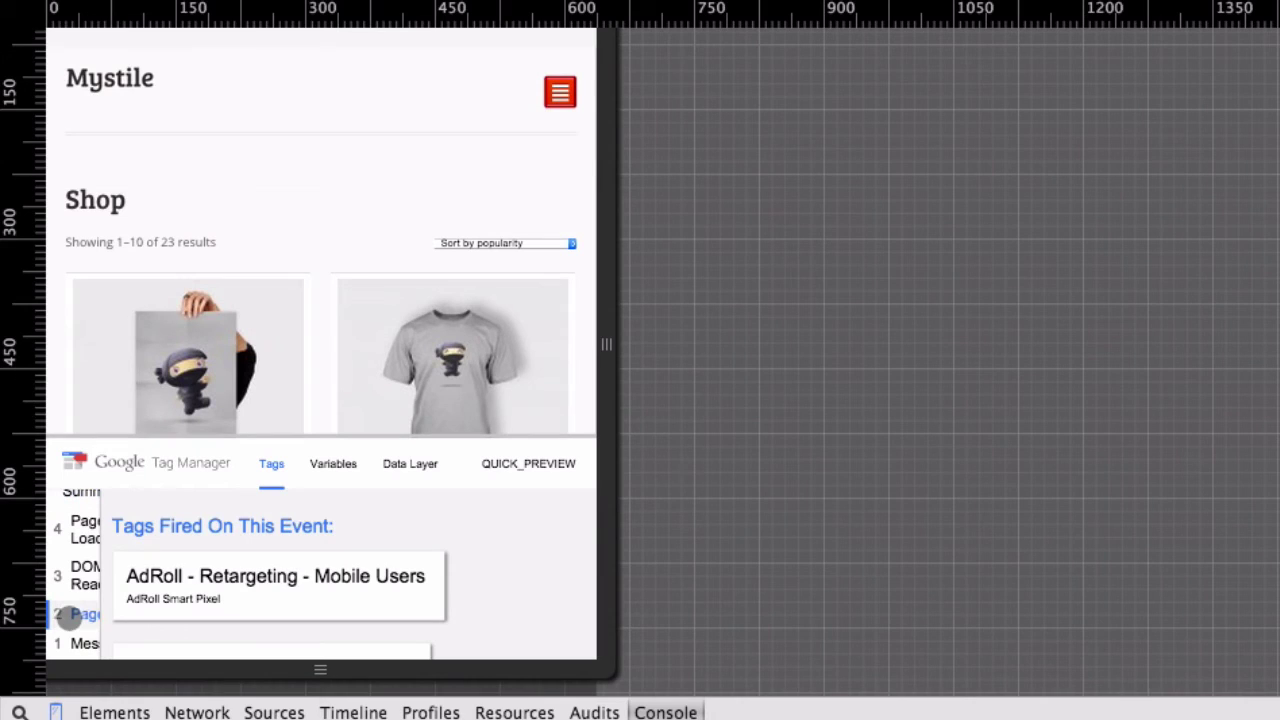
click(287, 594)
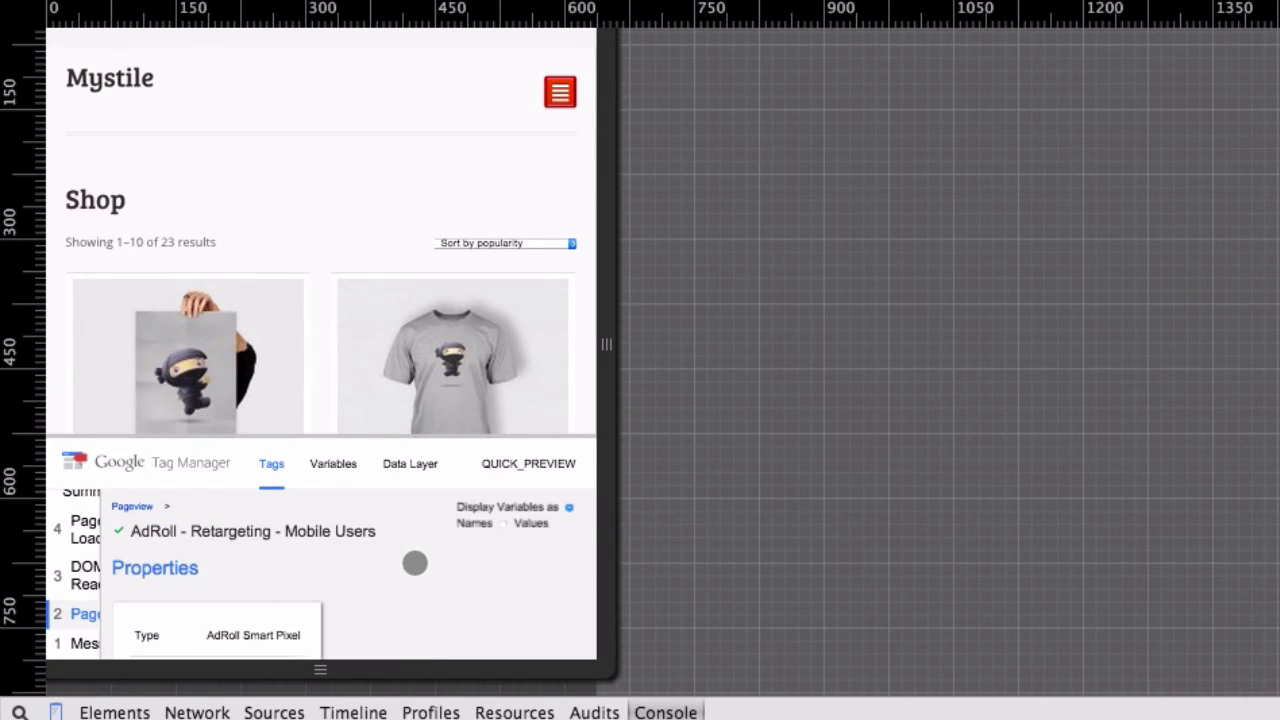
scroll(414, 562, down, 5)
scroll(415, 563, down, 3)
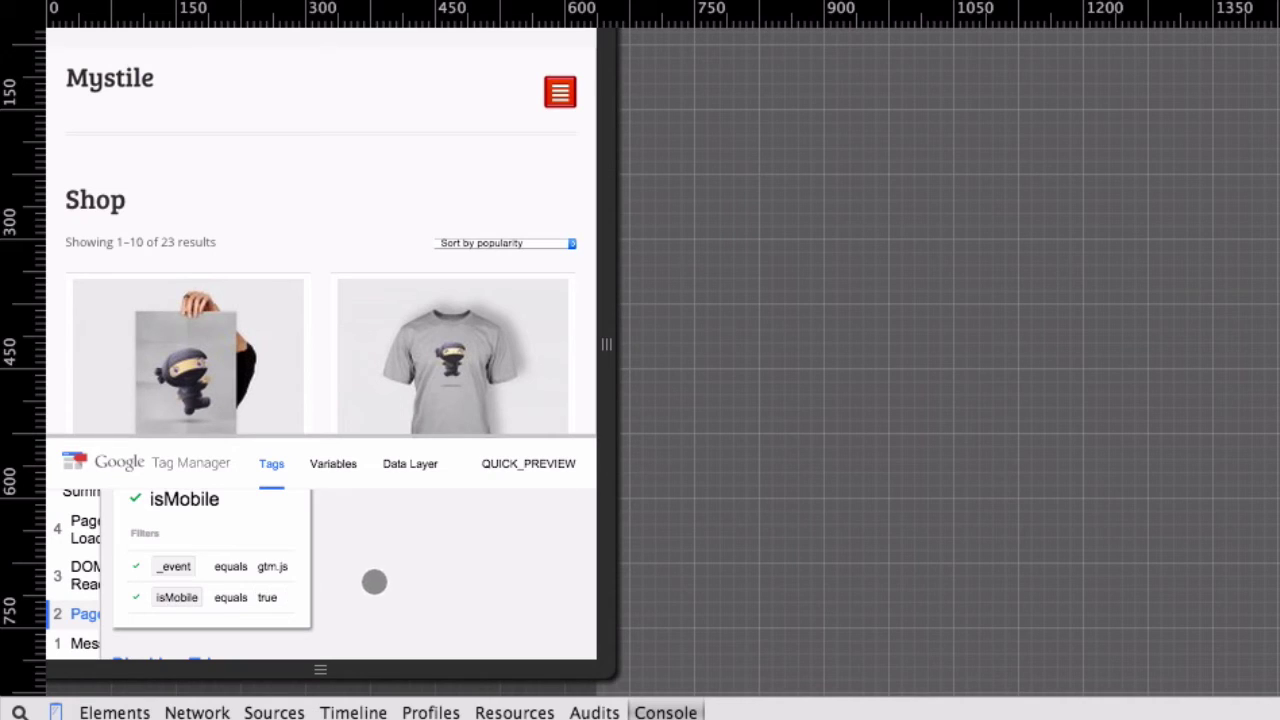
scroll(374, 581, up, 2)
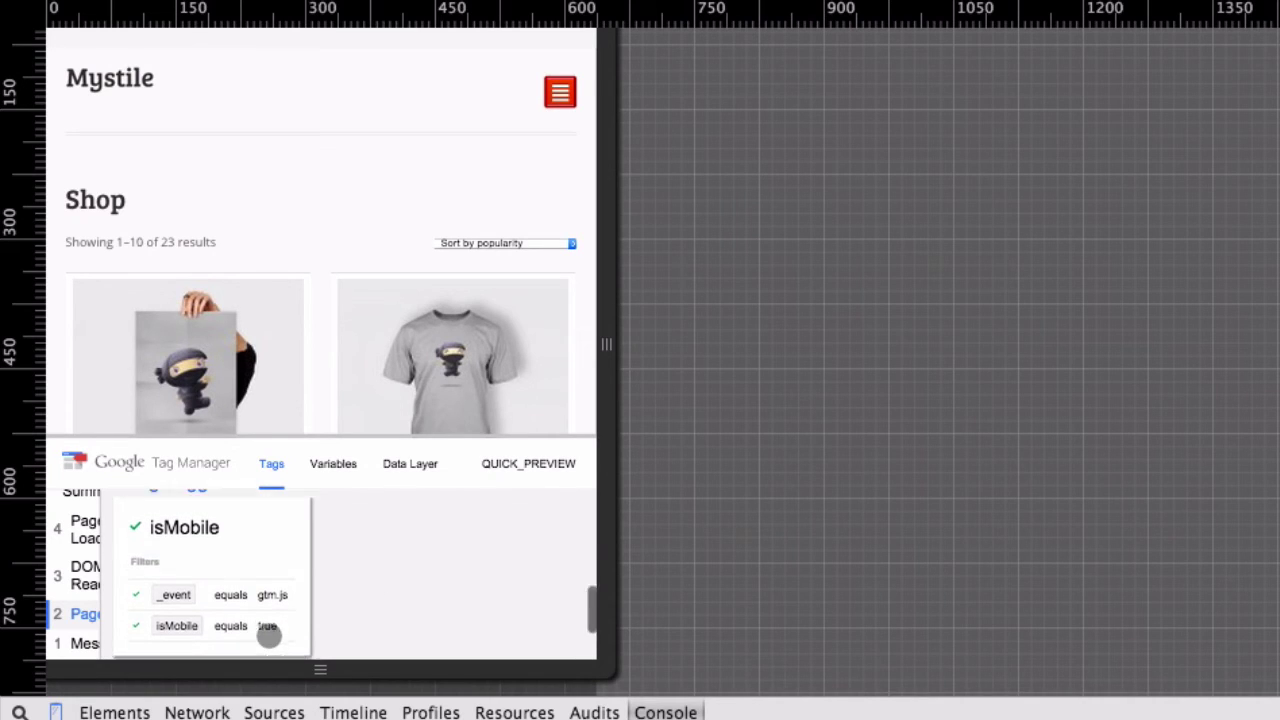
scroll(268, 636, up, 10)
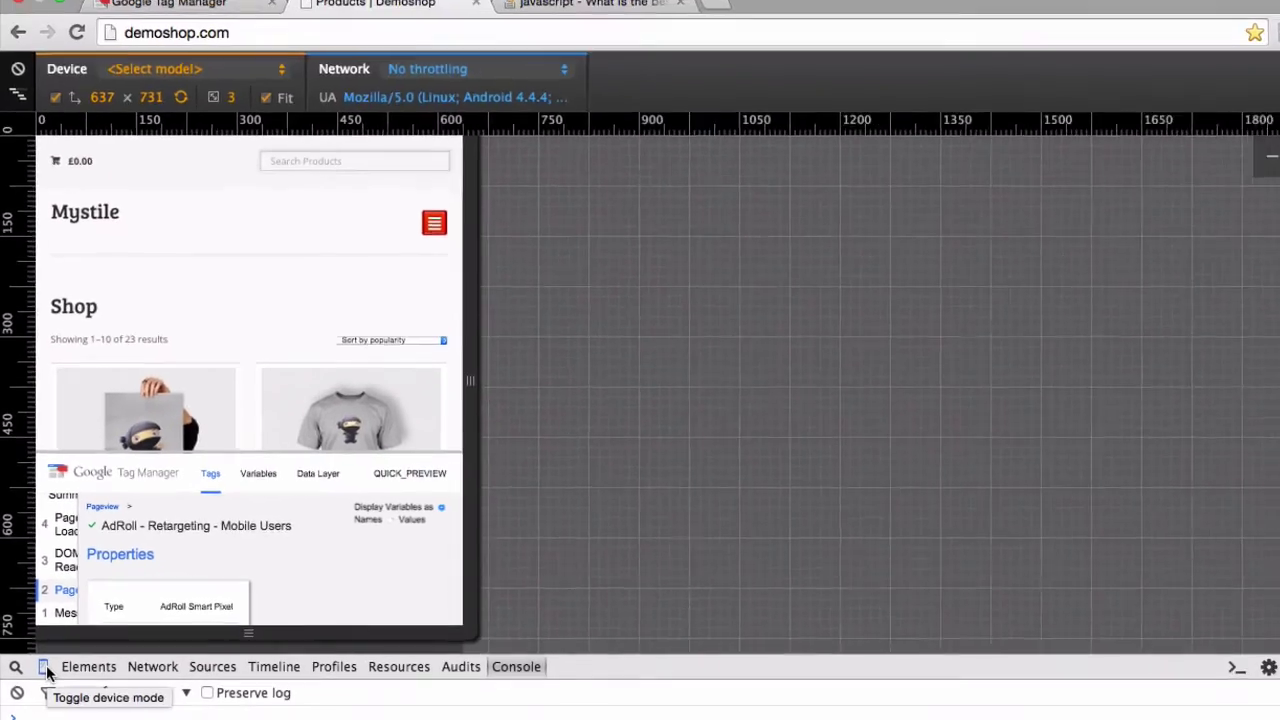
Turn off device emulation, close the developer tools, and reload demoshop.com as a desktop page
click(56, 712)
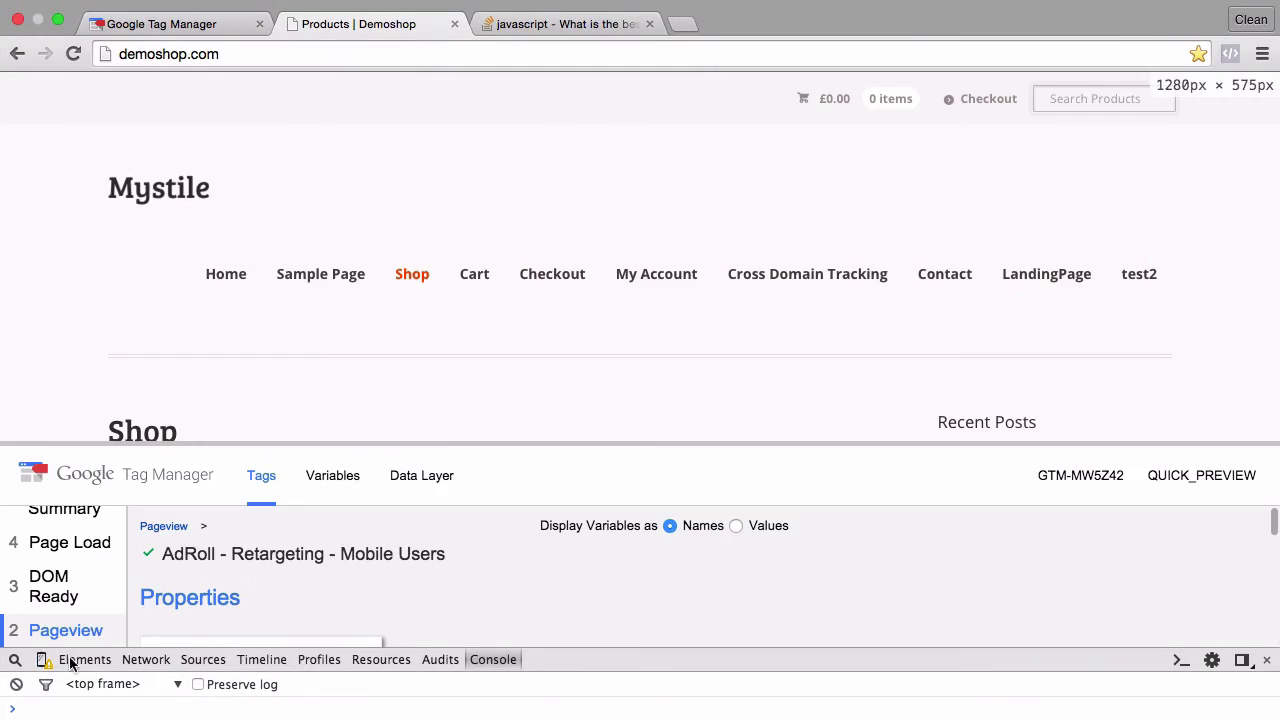
click(1268, 660)
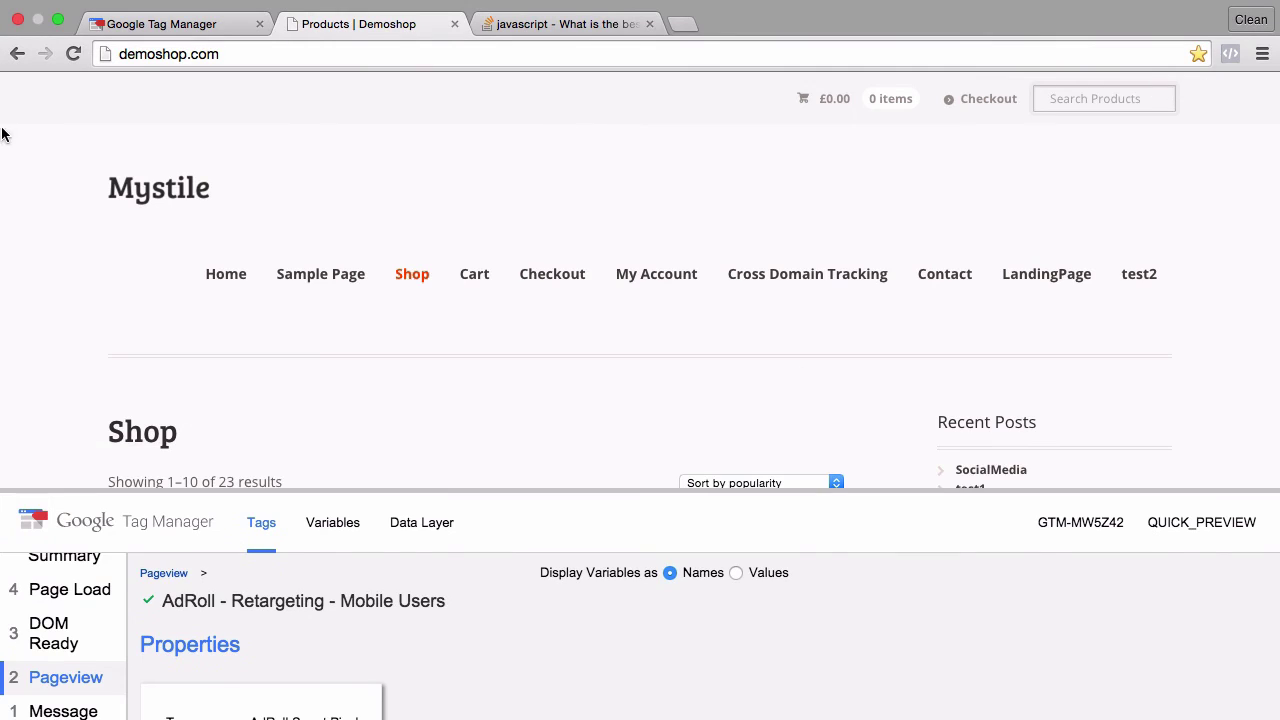
click(81, 55)
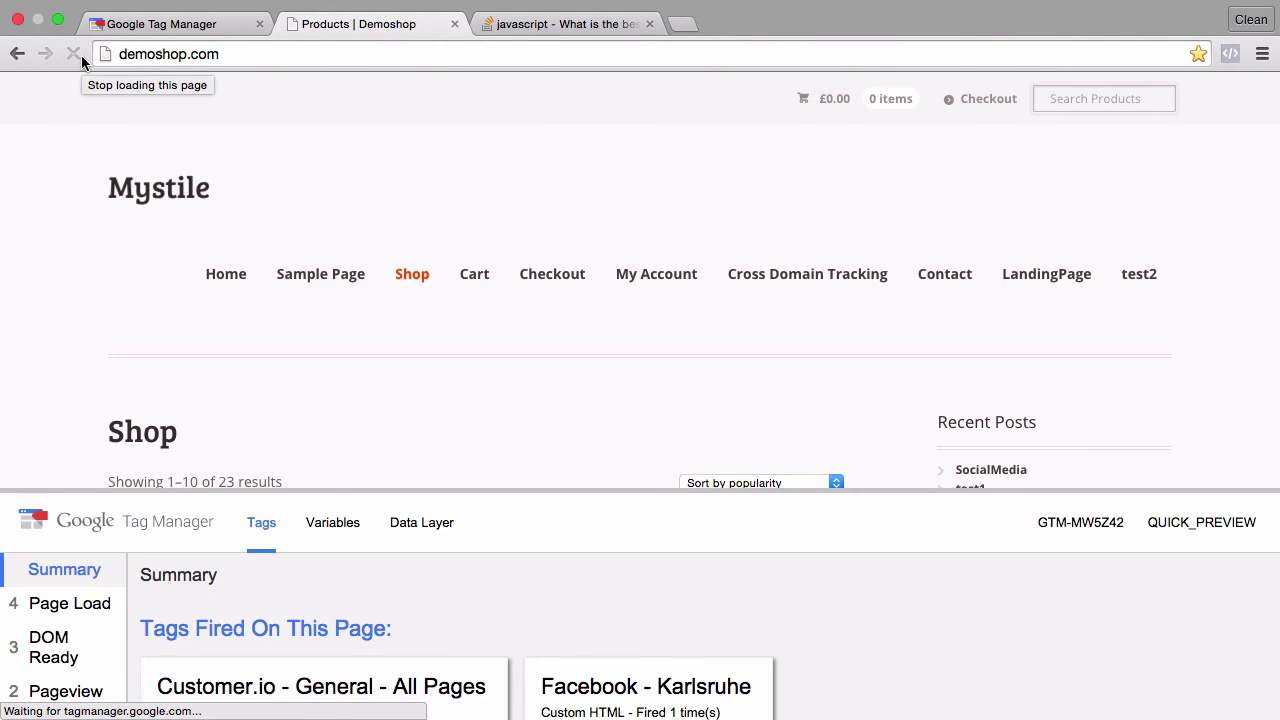
Check which tags fired and did not fire on the desktop page, in the summary and for the Pageview event
scroll(440, 640, down, 1)
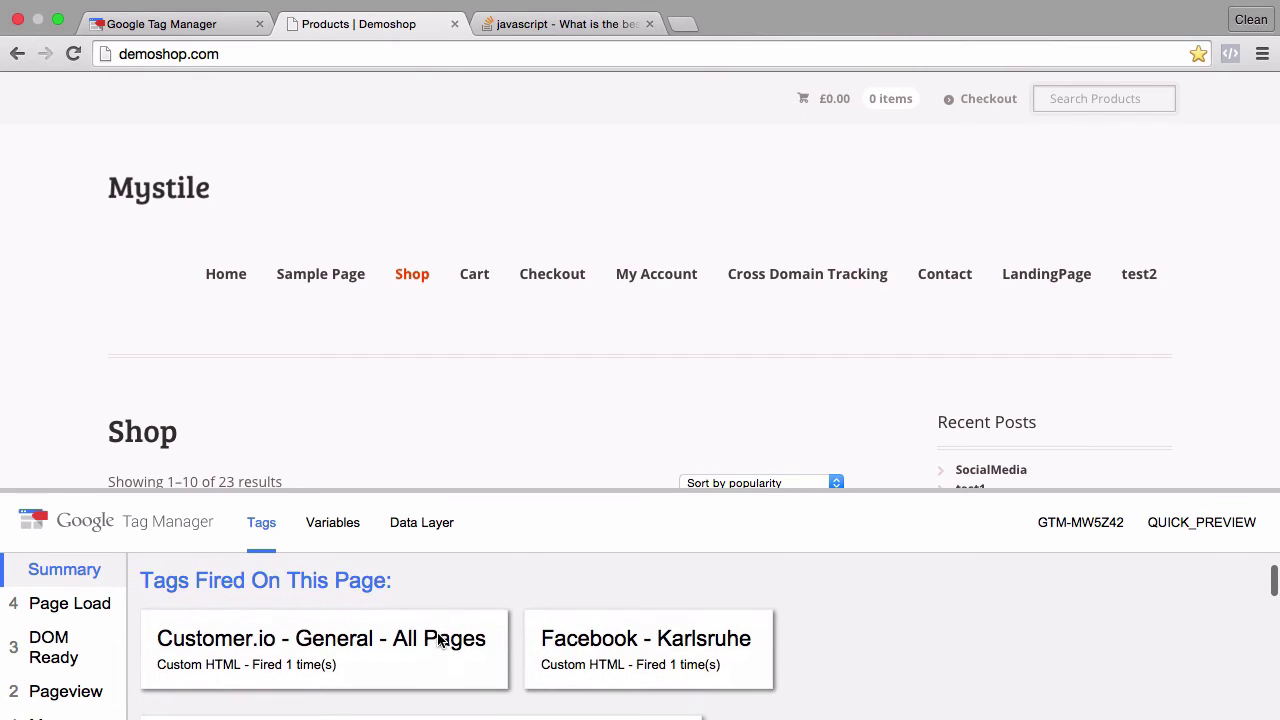
scroll(517, 677, down, 3)
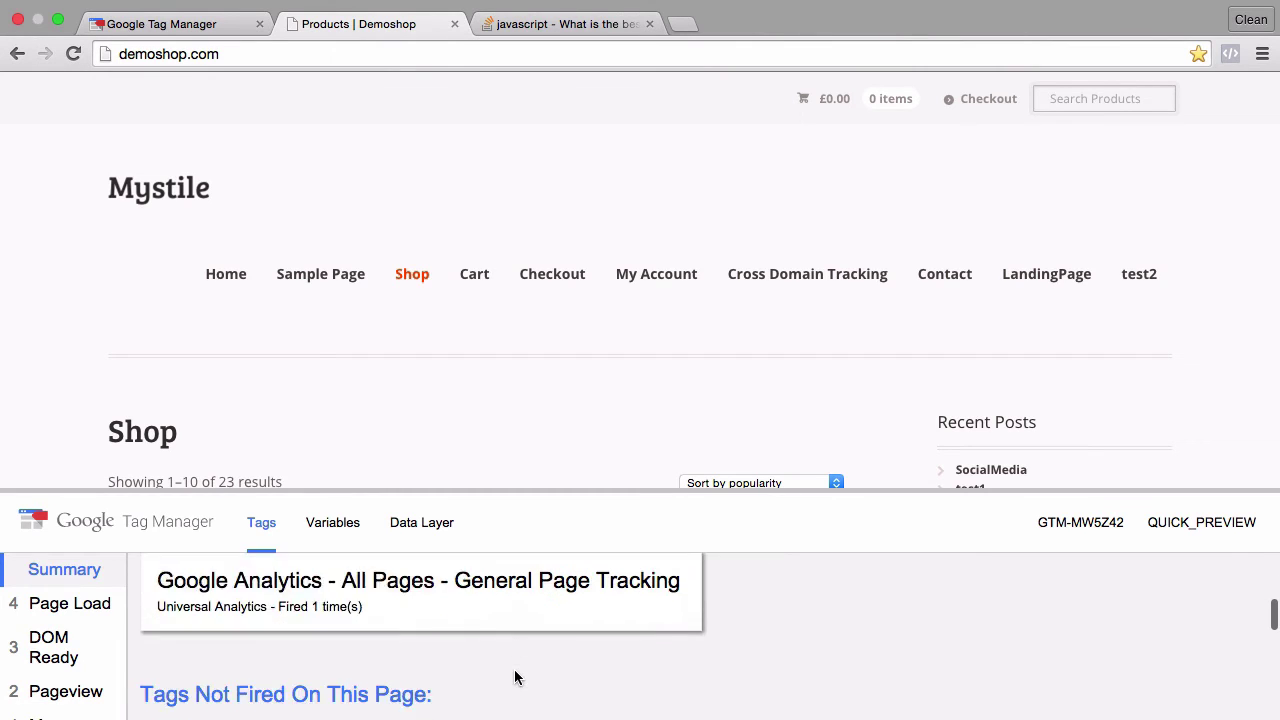
scroll(517, 677, down, 4)
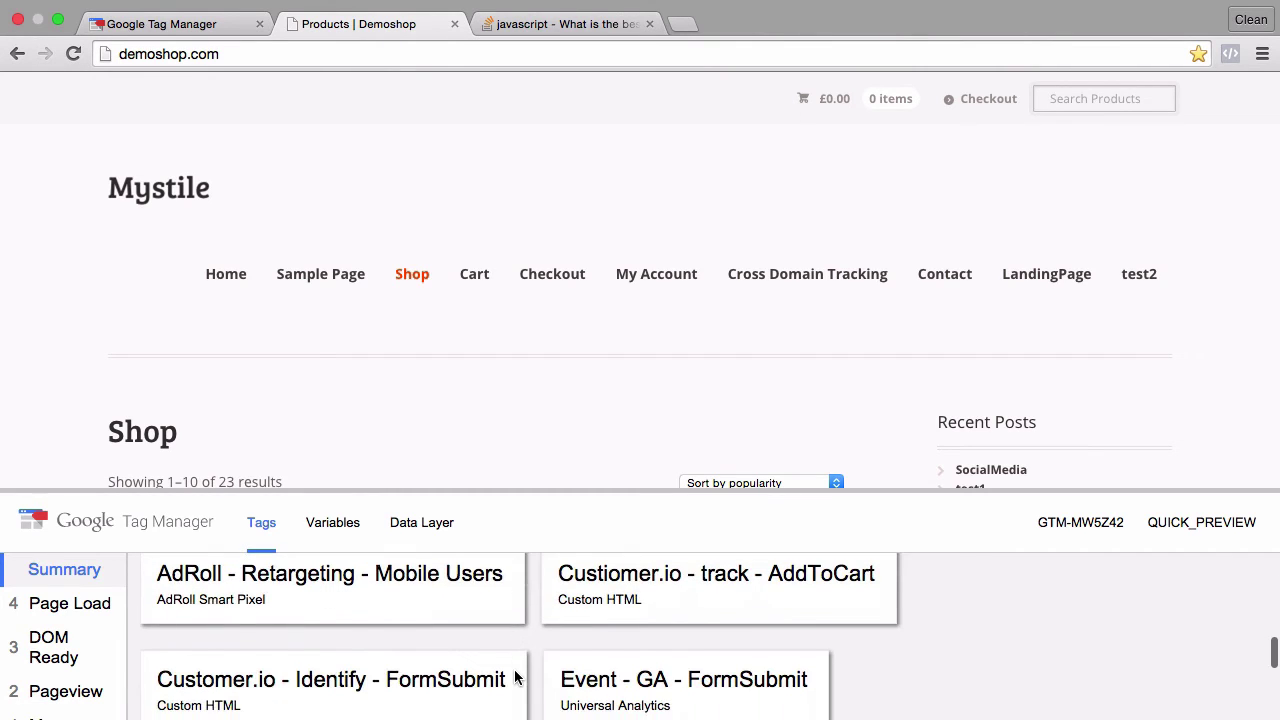
click(78, 693)
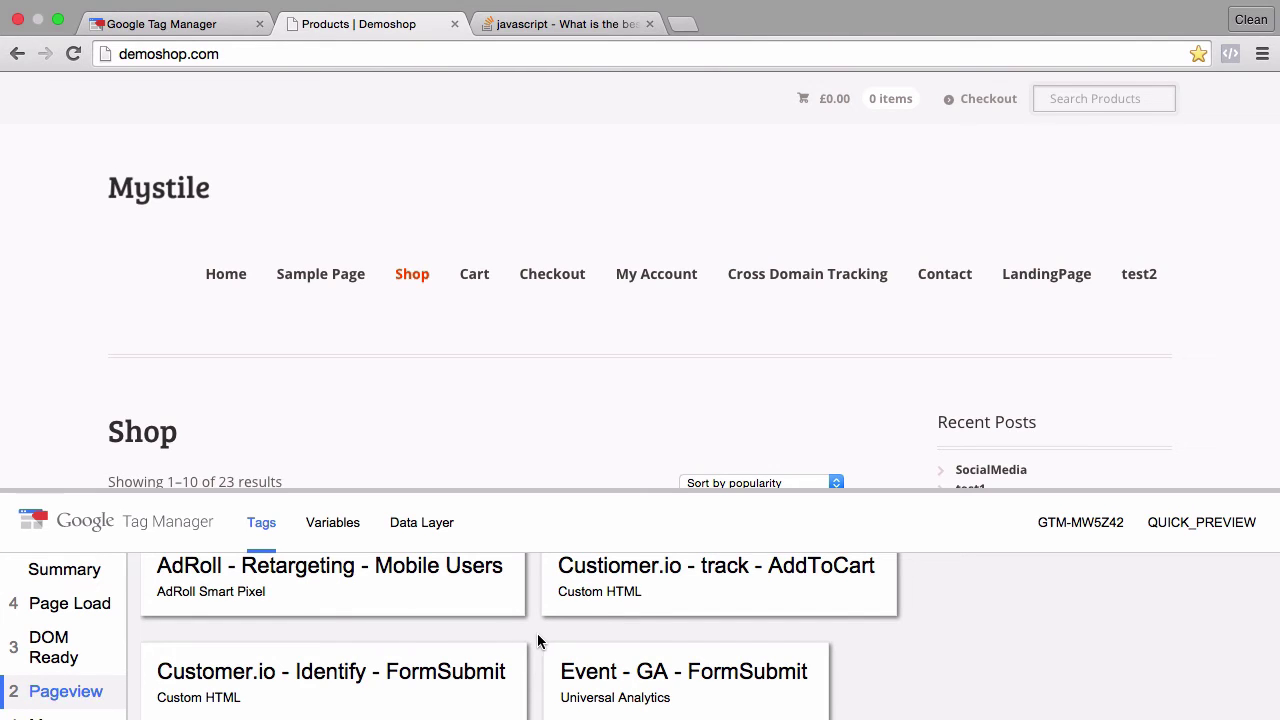
scroll(535, 640, down, 3)
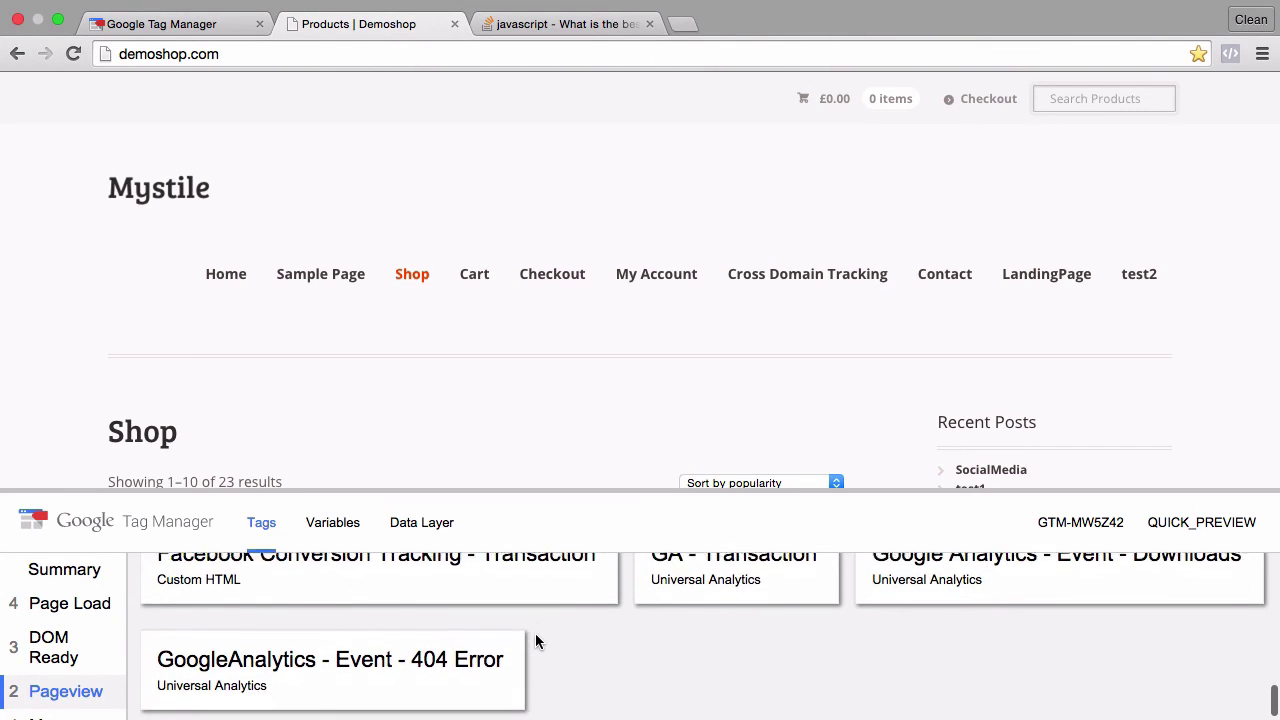
scroll(535, 640, up, 2)
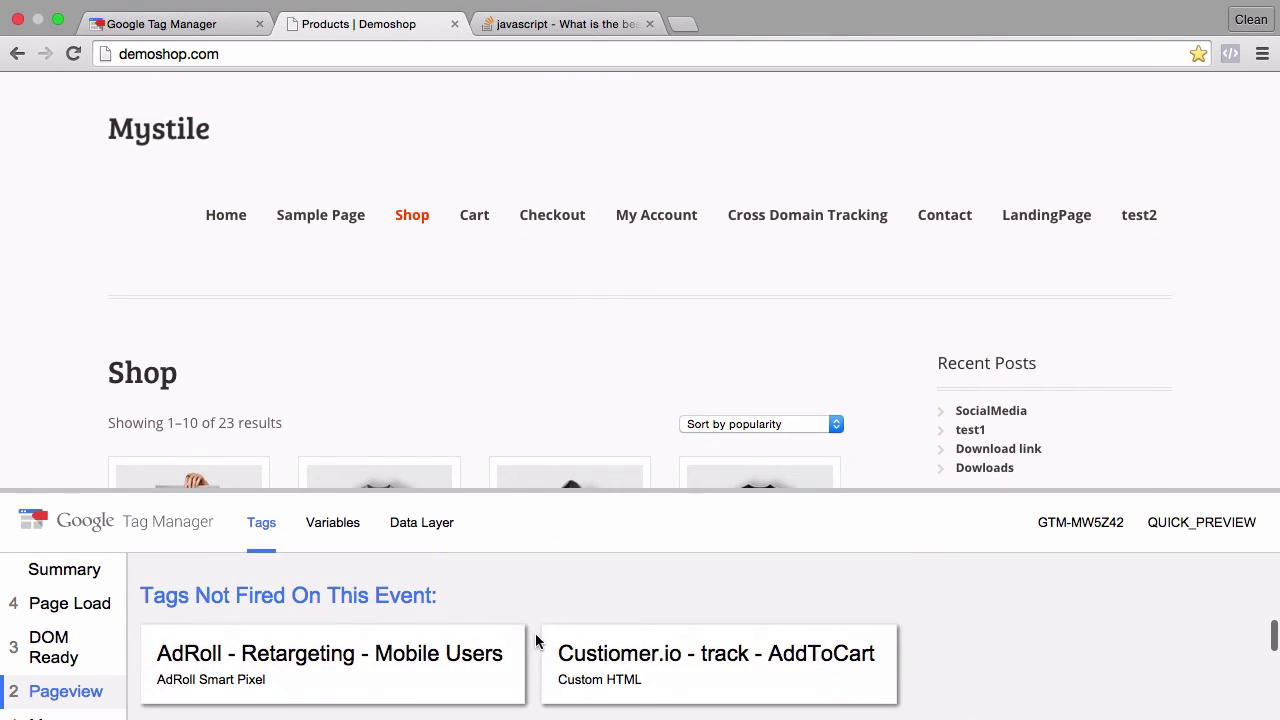
Open the AdRoll - Retargeting - Mobile Users tag's details and examine the isMobile firing trigger's filters for the desktop pageview
click(374, 667)
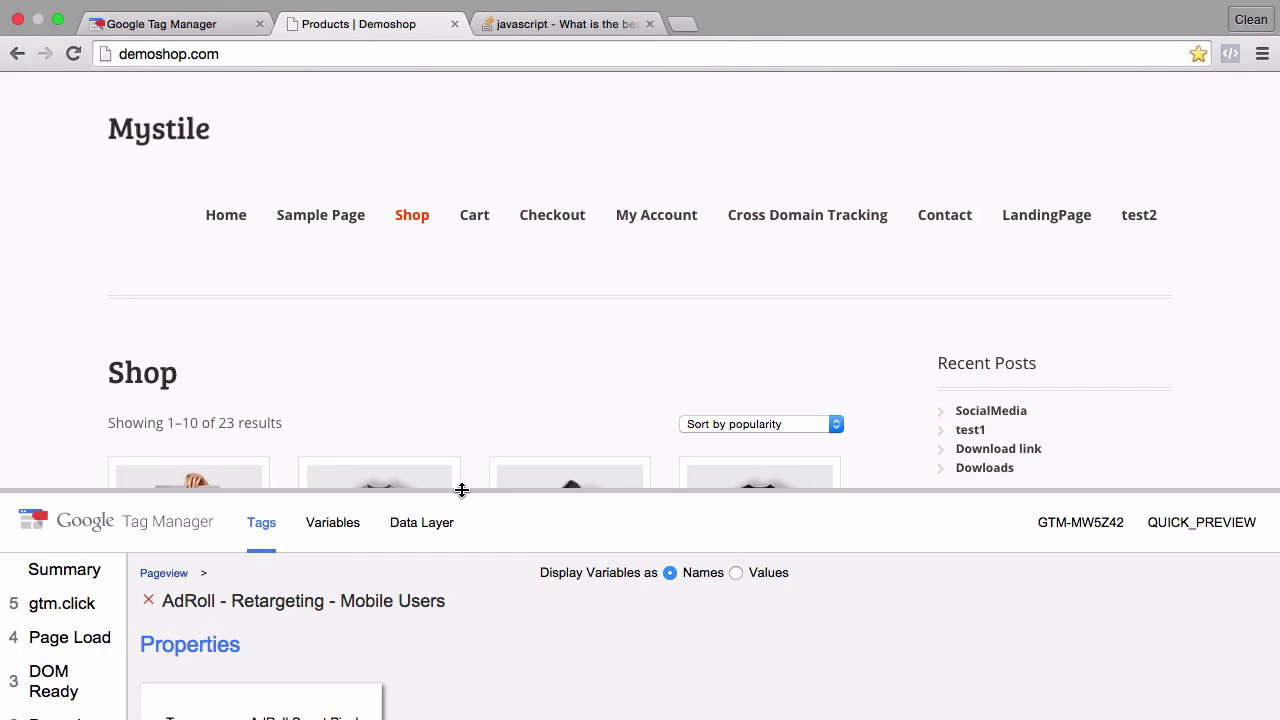
drag(462, 489, 465, 317)
scroll(454, 528, down, 5)
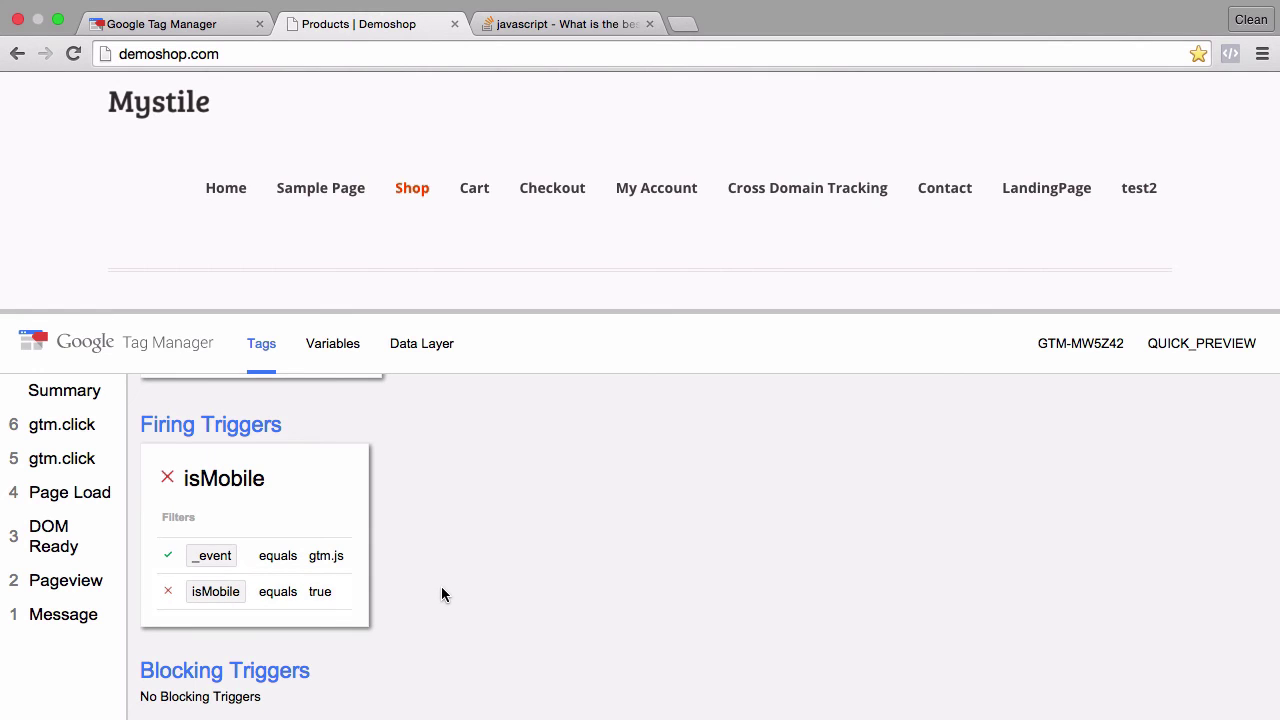
drag(400, 309, 417, 491)
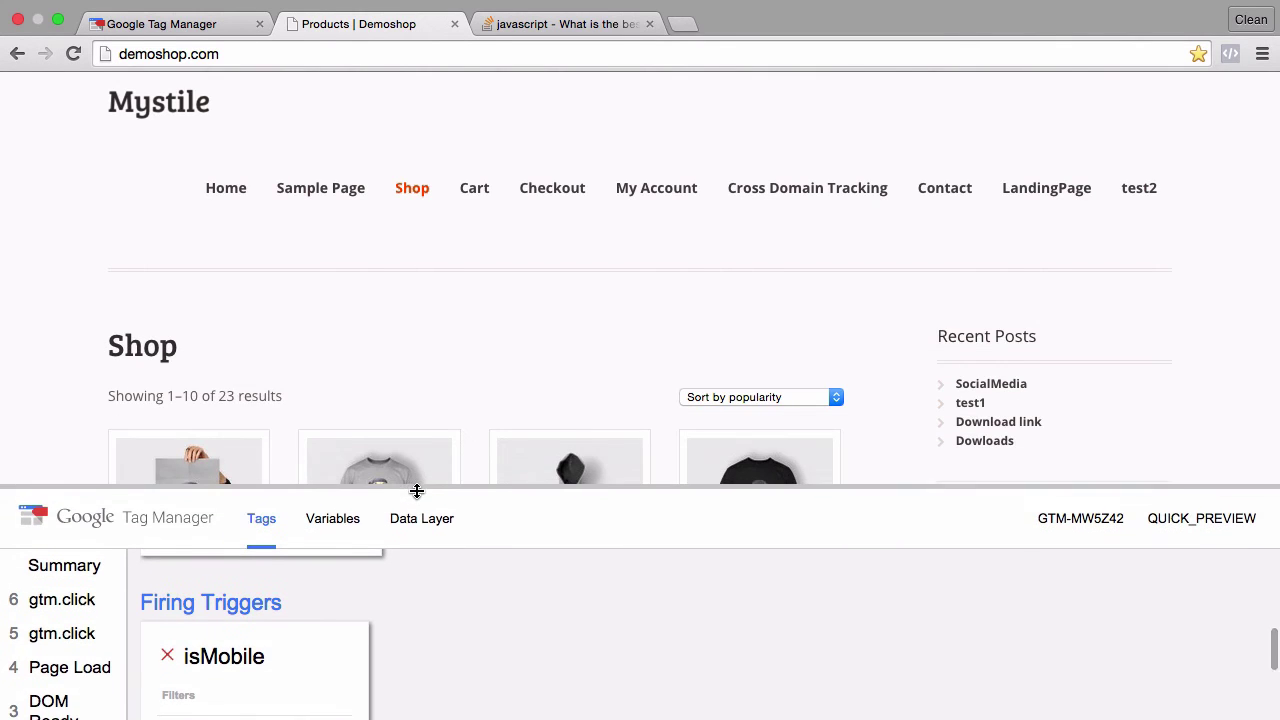
Return to the Google Tag Manager container and publish Version 22 live
click(153, 30)
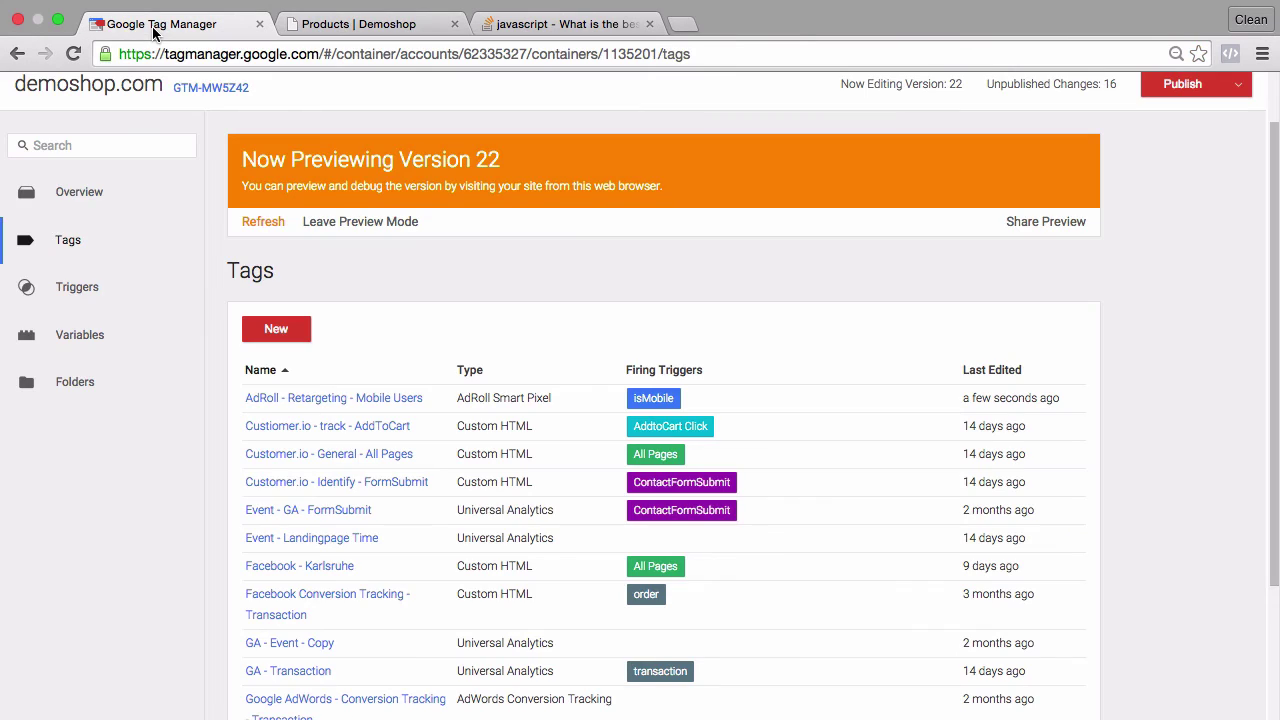
scroll(400, 320, up, 2)
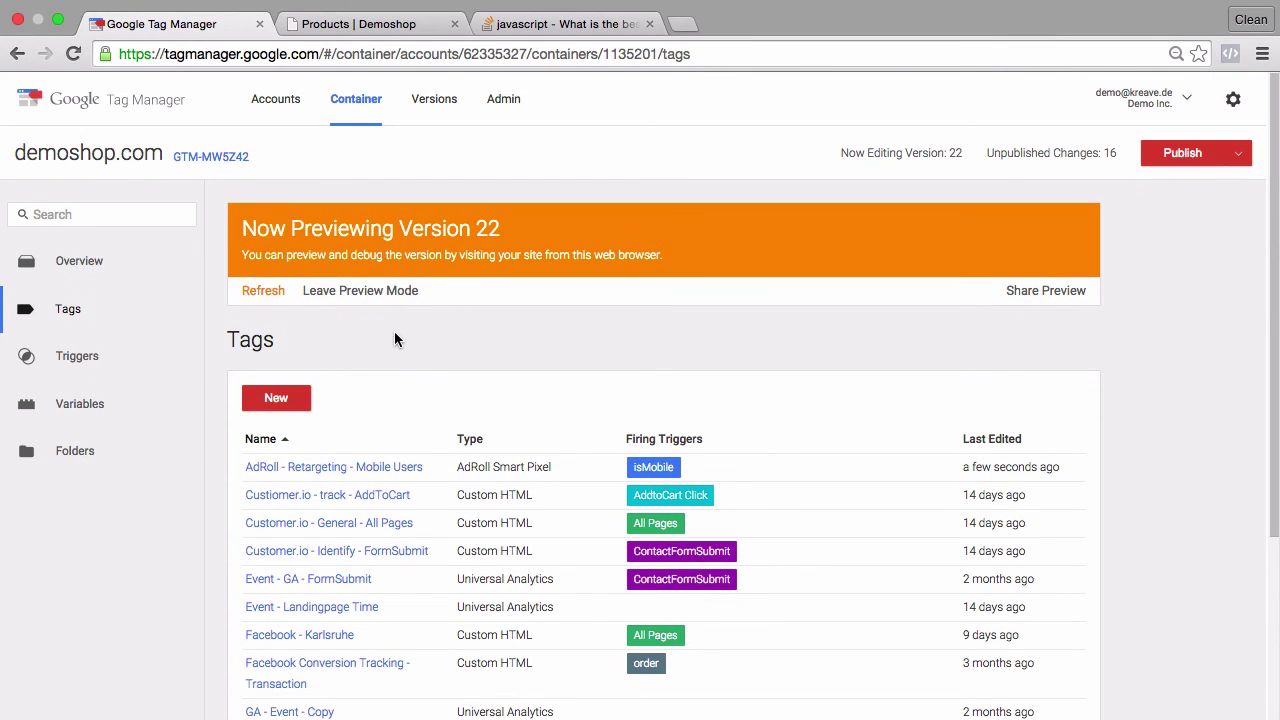
click(1190, 156)
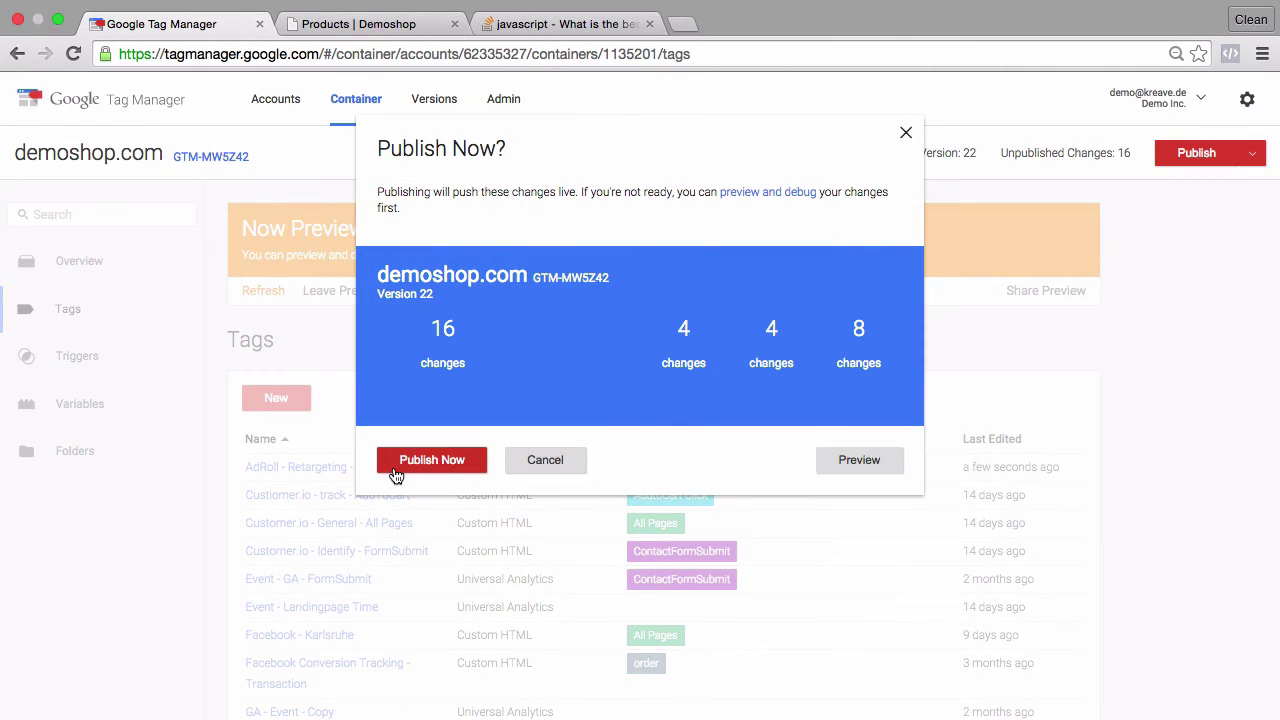
click(396, 472)
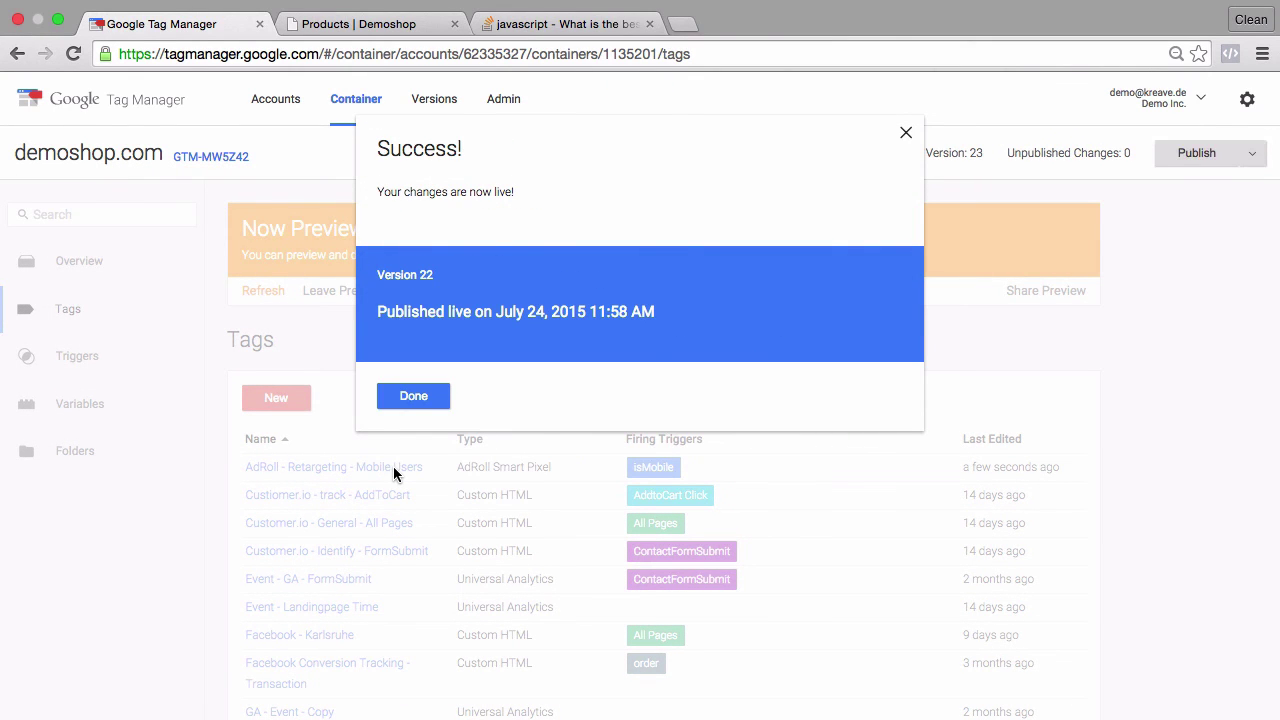